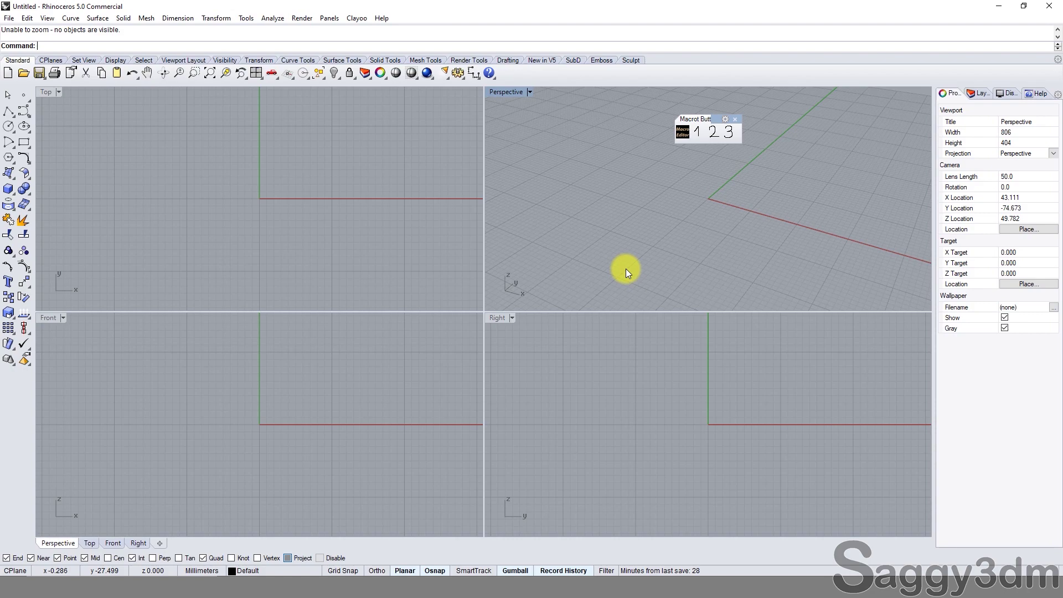
Step: Maximise the Perspective viewport, zoom out, and move the floating Macro Buttons palette to a new spot
double_click(510, 91)
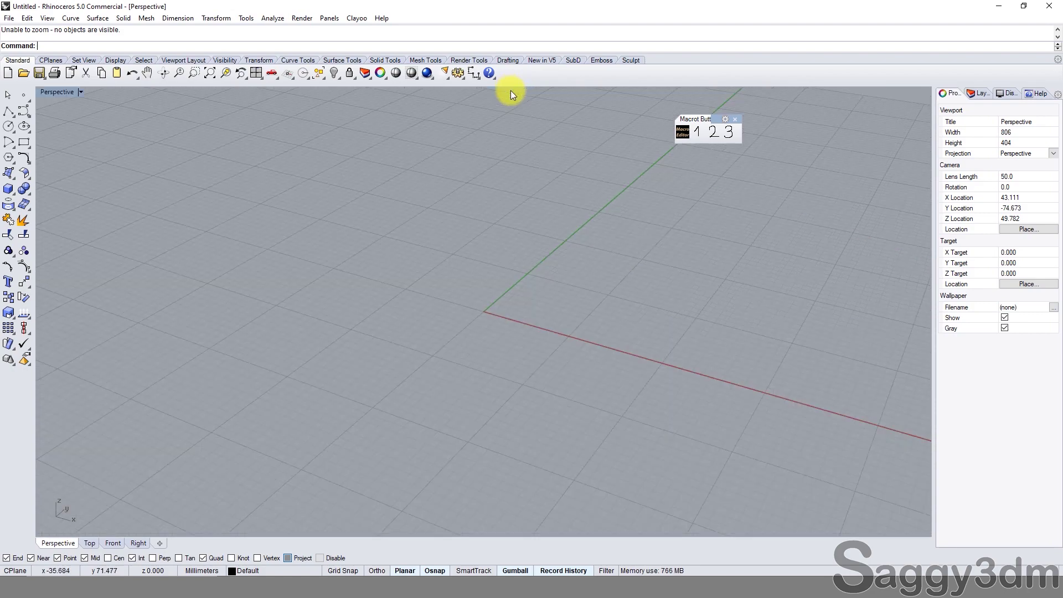
scroll(533, 255, "down", 3)
scroll(626, 196, "down", 3)
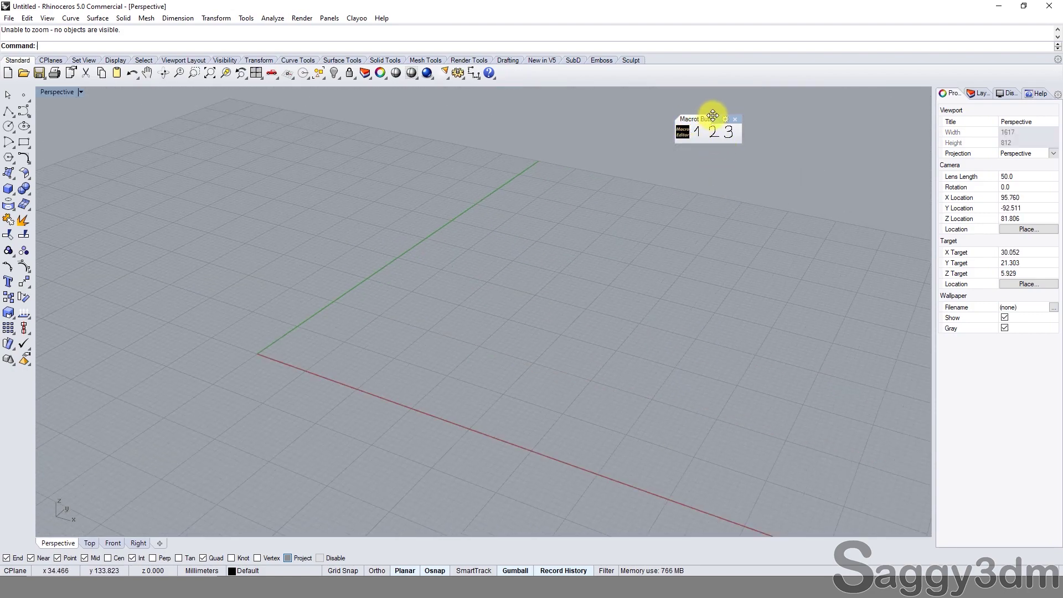
mouse_move(712, 116)
left_mouse_down()
mouse_move(458, 130)
mouse_move(541, 147)
left_mouse_up()
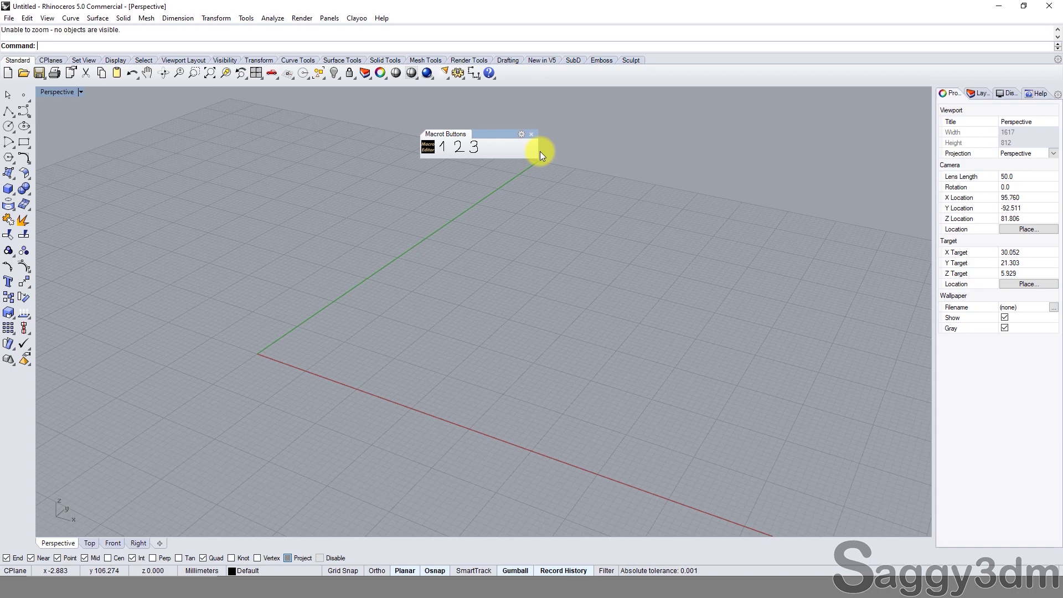
Step: Open the Macro Editor from its button, move its window aside, and close it
left_click(426, 148)
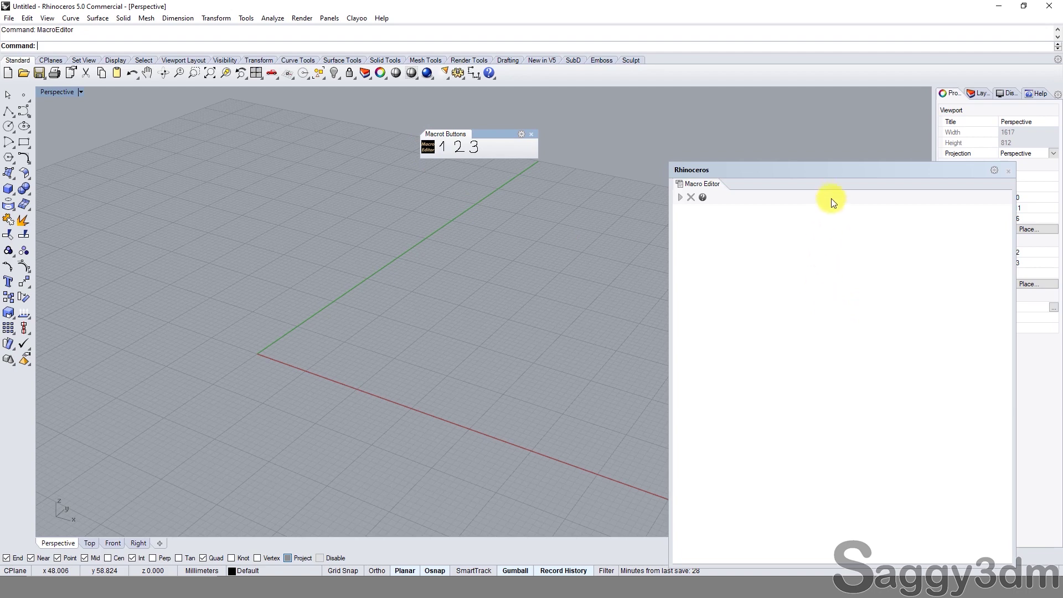
left_click_drag(852, 171, 829, 110)
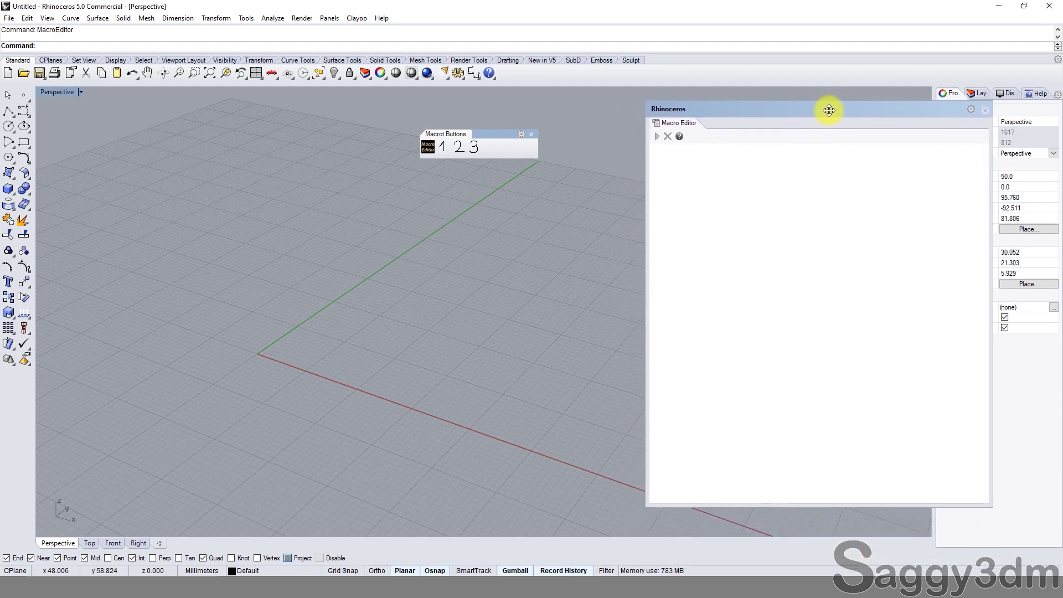
left_click(984, 113)
Step: Confirm the button runs MacroEditor, reposition the palette, and run the concentric-circles macro
right_click(427, 151)
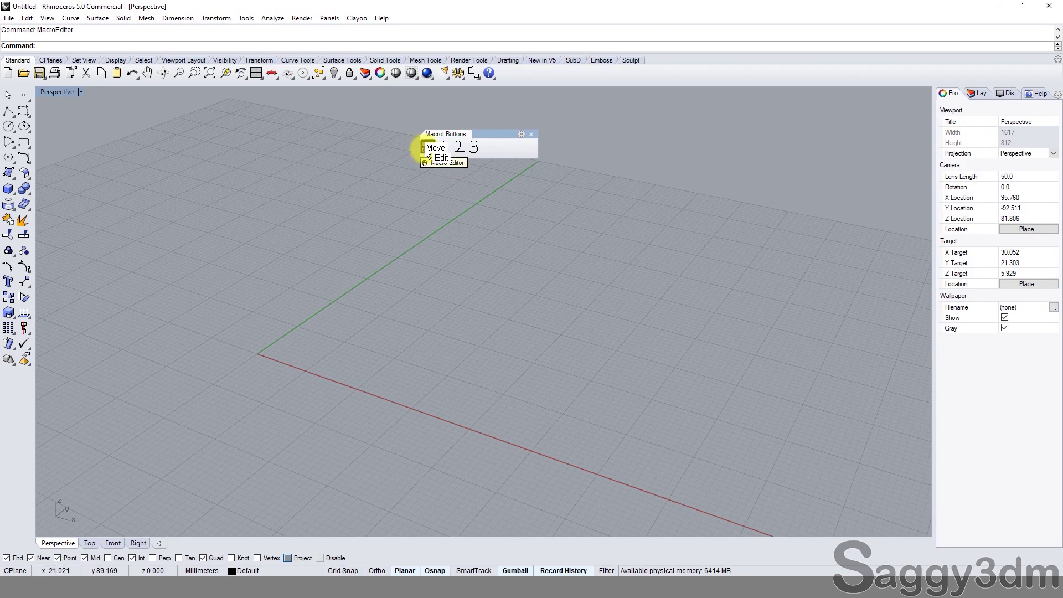
left_click(429, 157)
left_click_drag(609, 345, 477, 324)
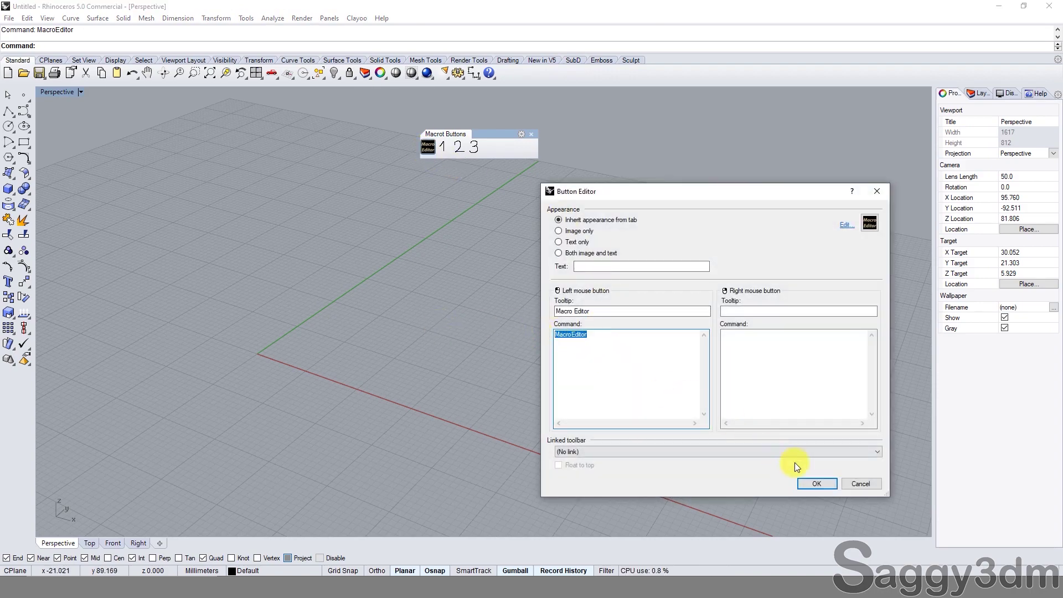
left_click(863, 487)
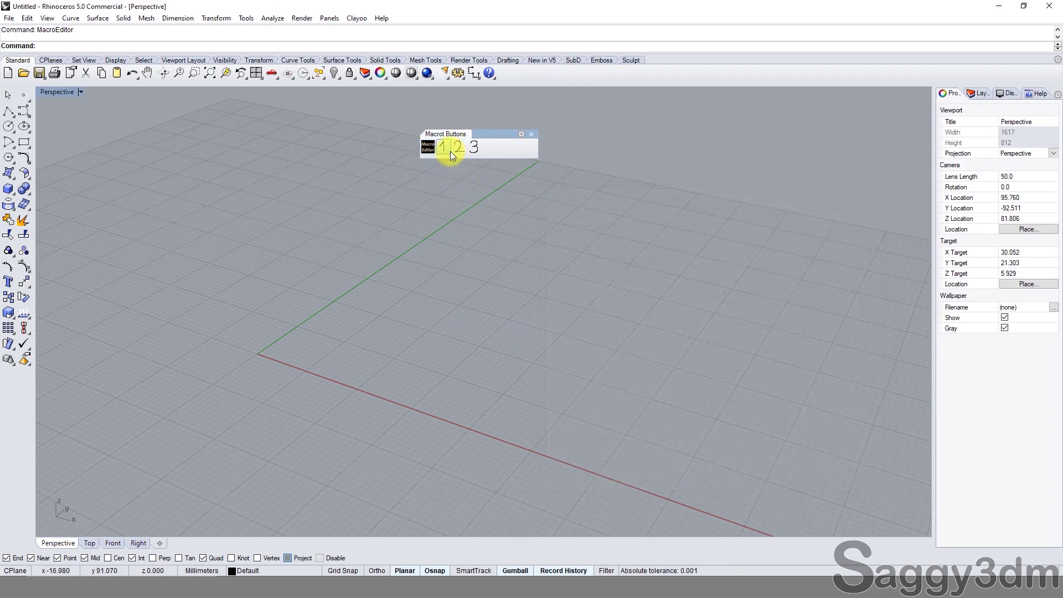
left_click_drag(487, 134, 656, 175)
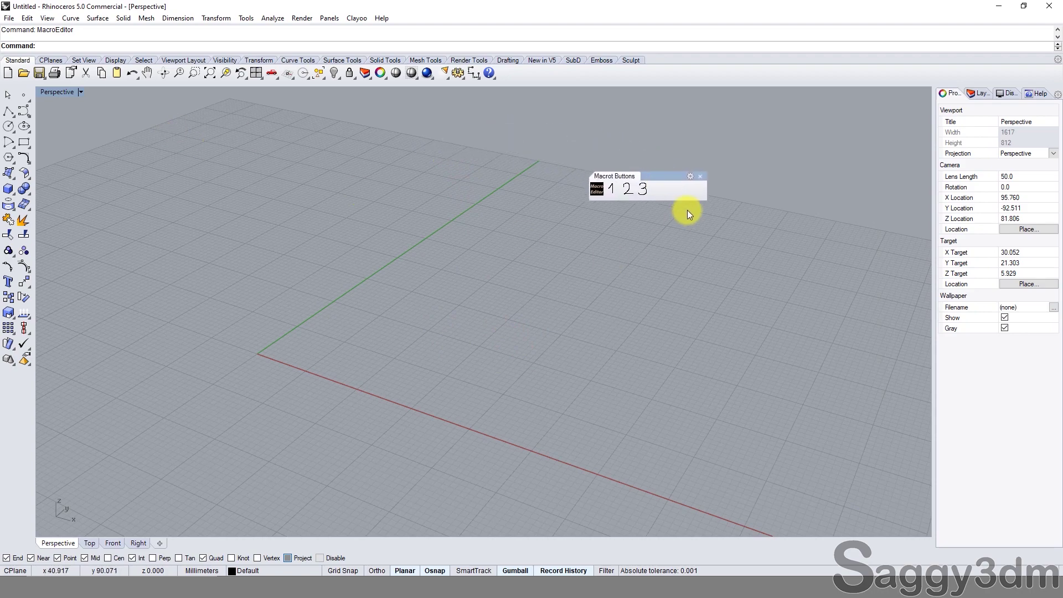
left_click(613, 193)
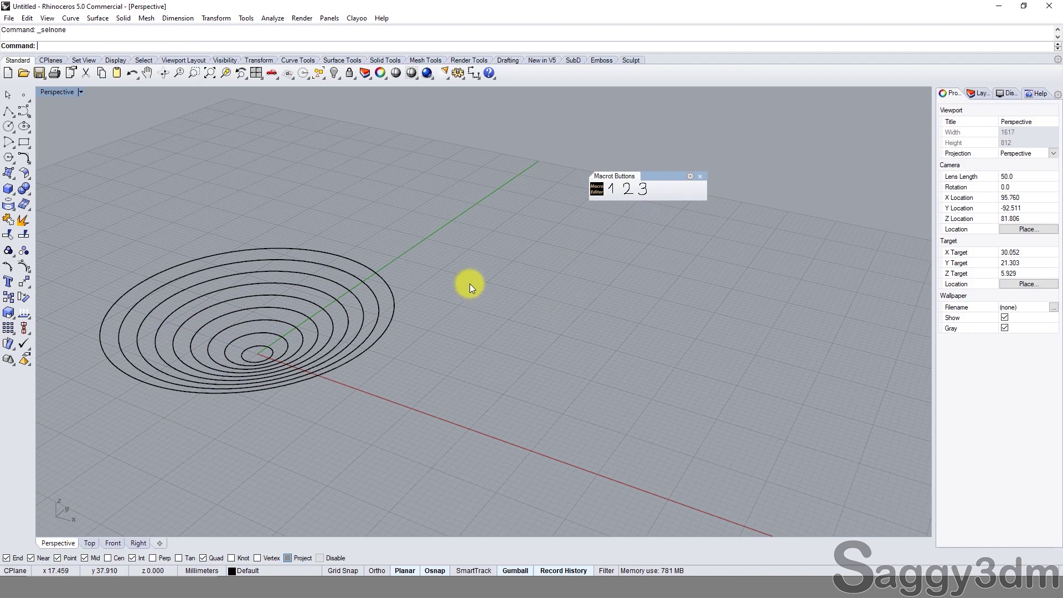
key("ctrl+a")
key("Delete")
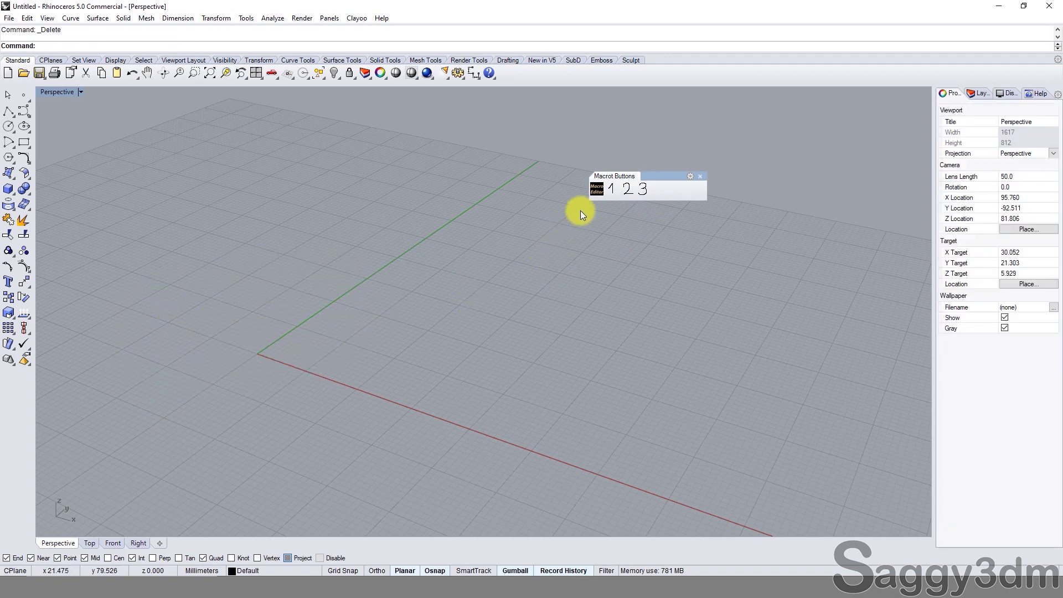
left_click(627, 189)
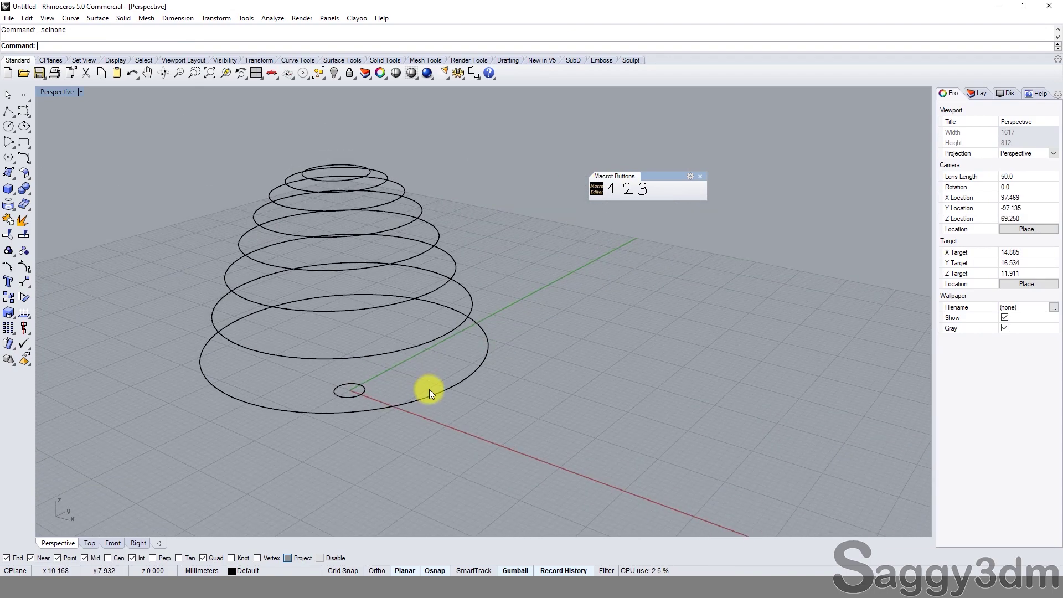
key("ctrl+a")
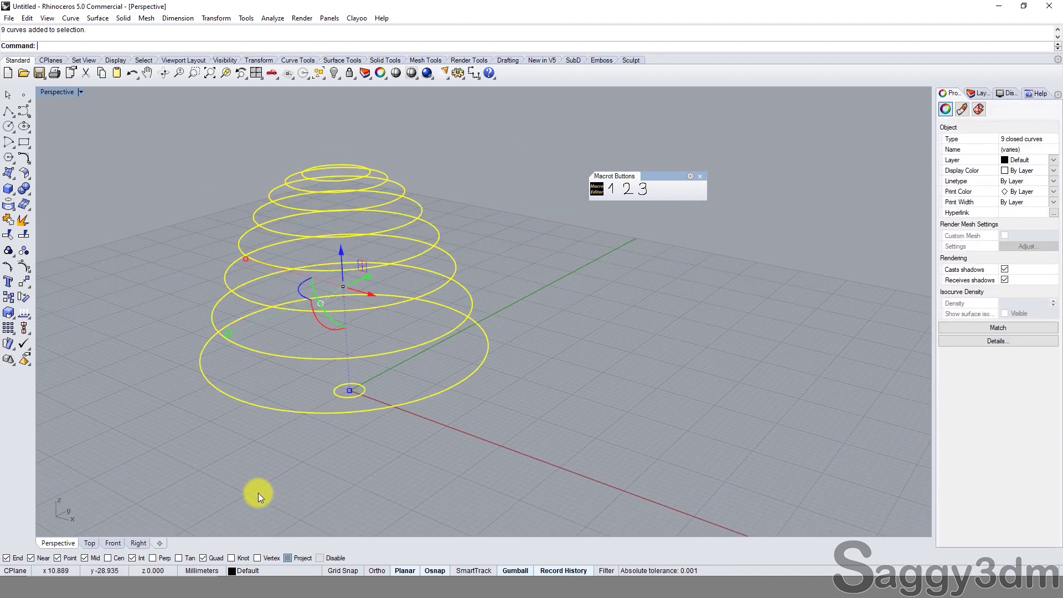
key("Delete")
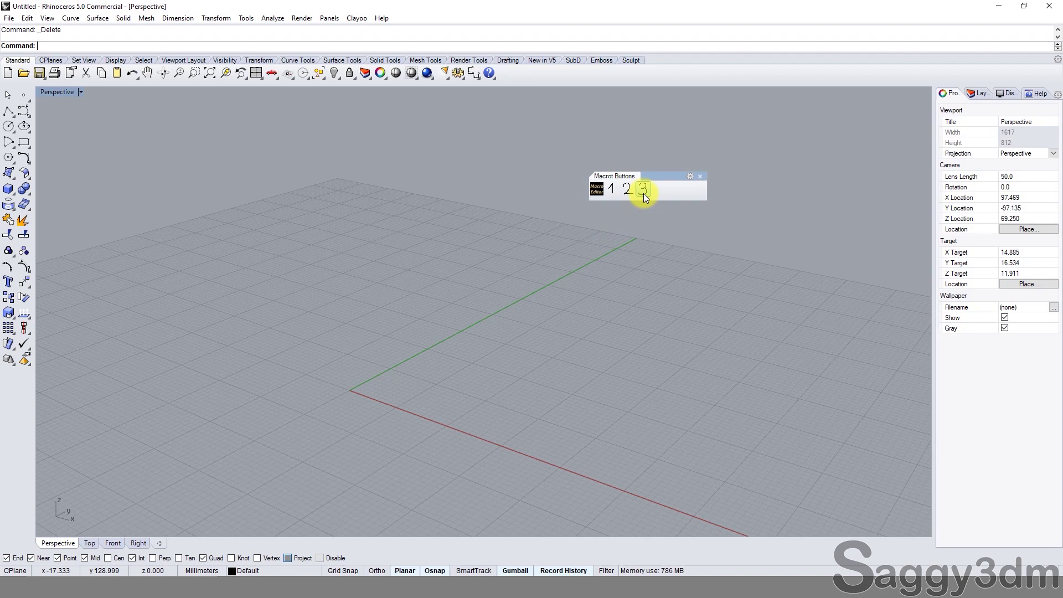
left_click(644, 194)
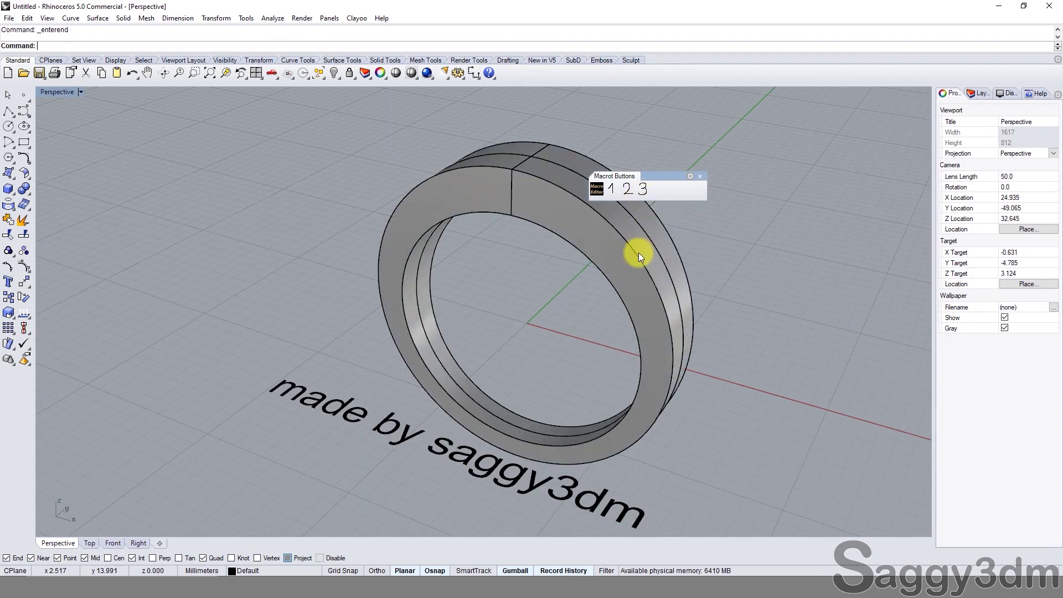
mouse_move(647, 294)
right_mouse_down()
mouse_move(495, 273)
mouse_move(478, 291)
right_mouse_up()
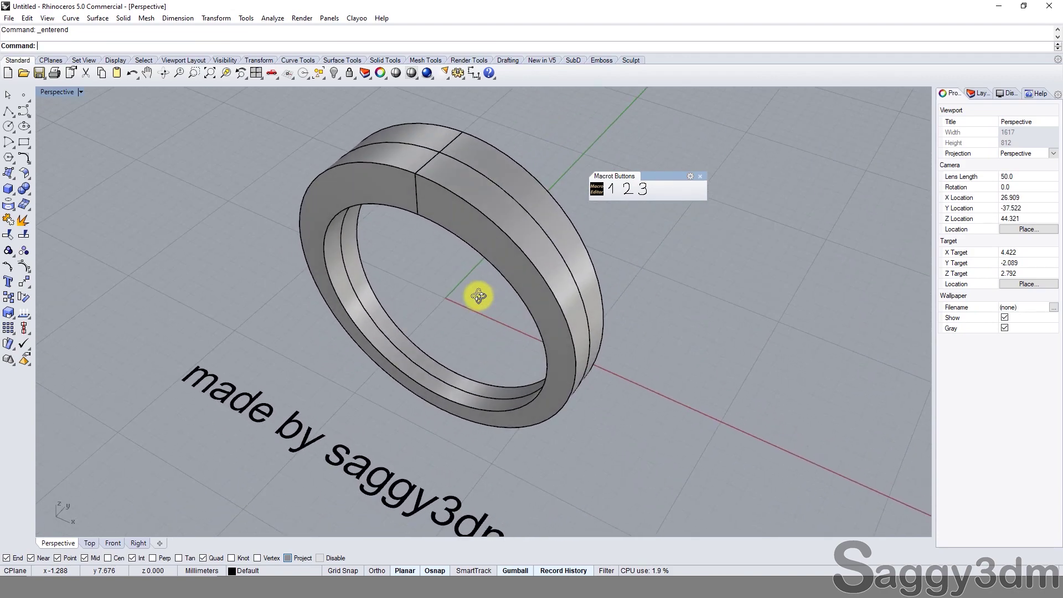
key("ctrl+a")
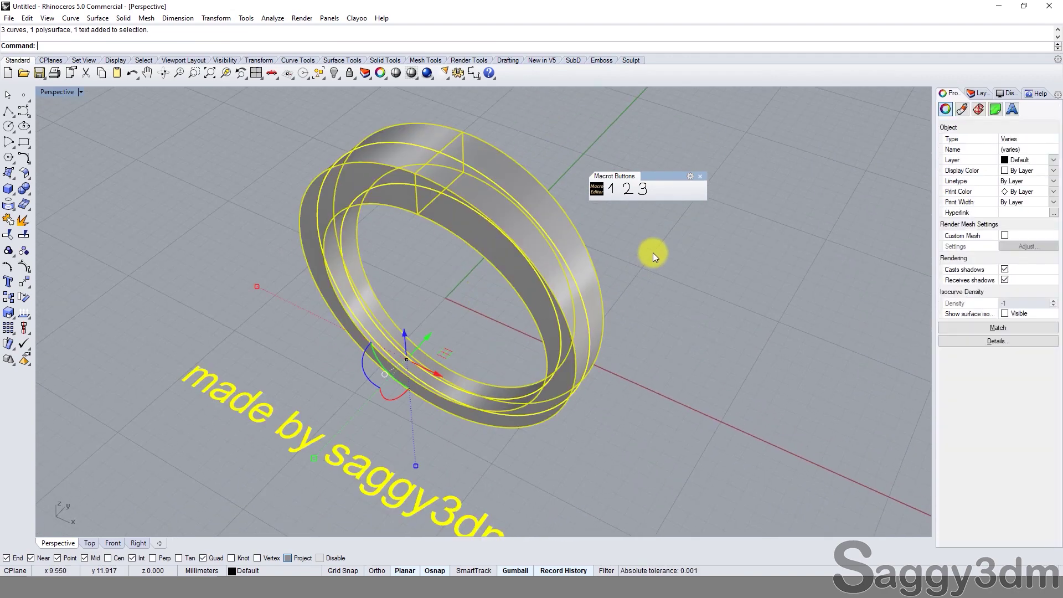
key("Delete")
right_click(642, 192, "shift")
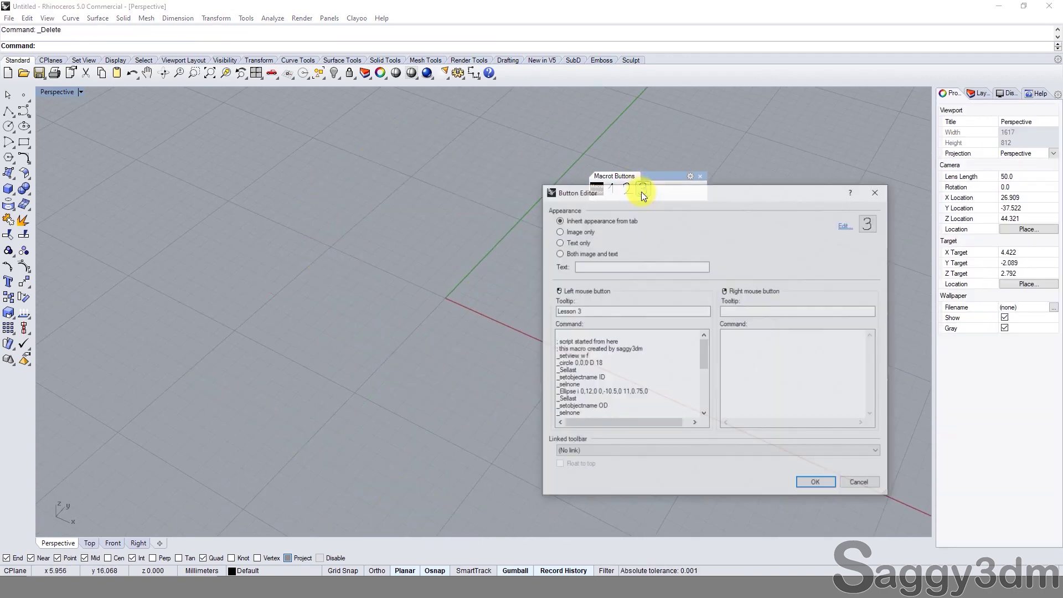
left_click(639, 393)
key("ctrl+a")
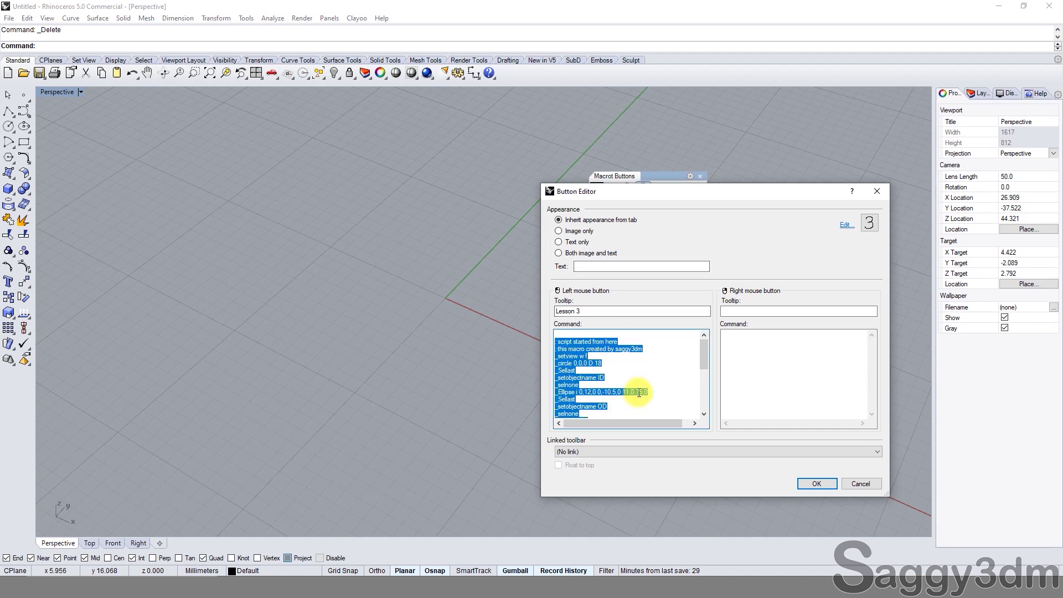
left_click(825, 485)
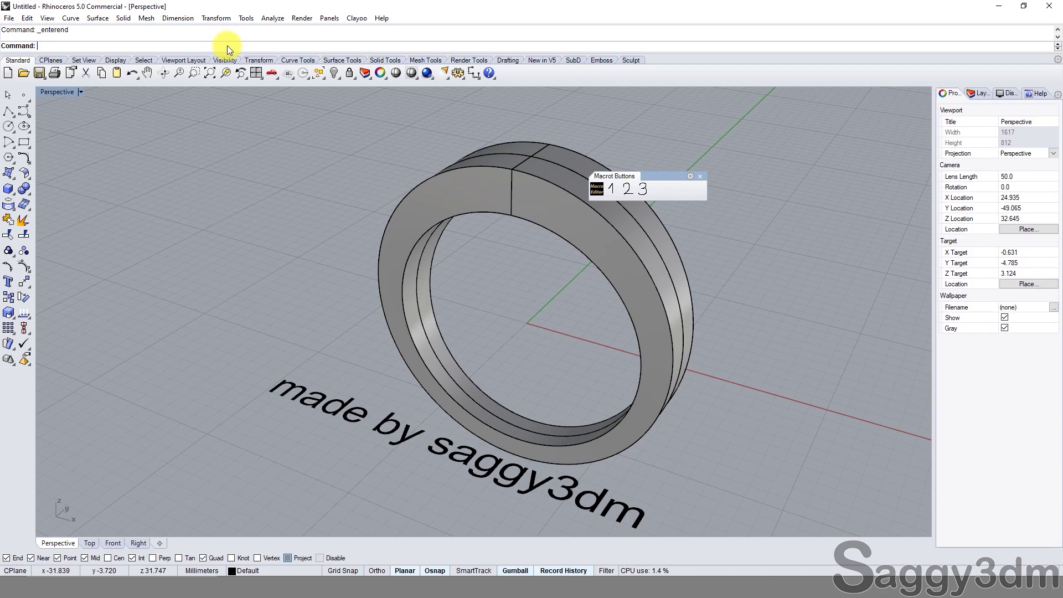
key("ctrl+a")
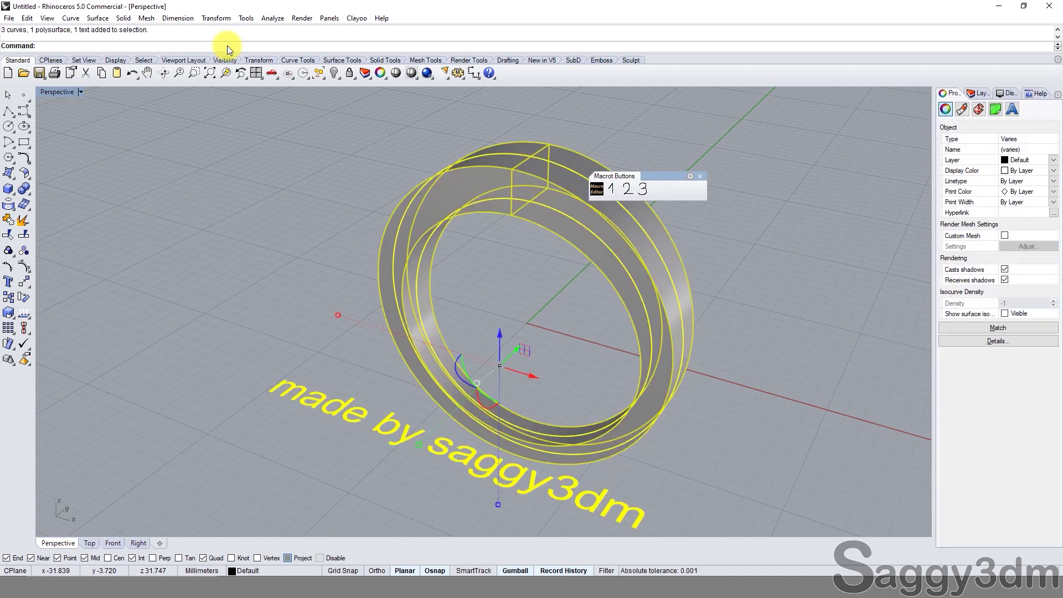
key("Delete")
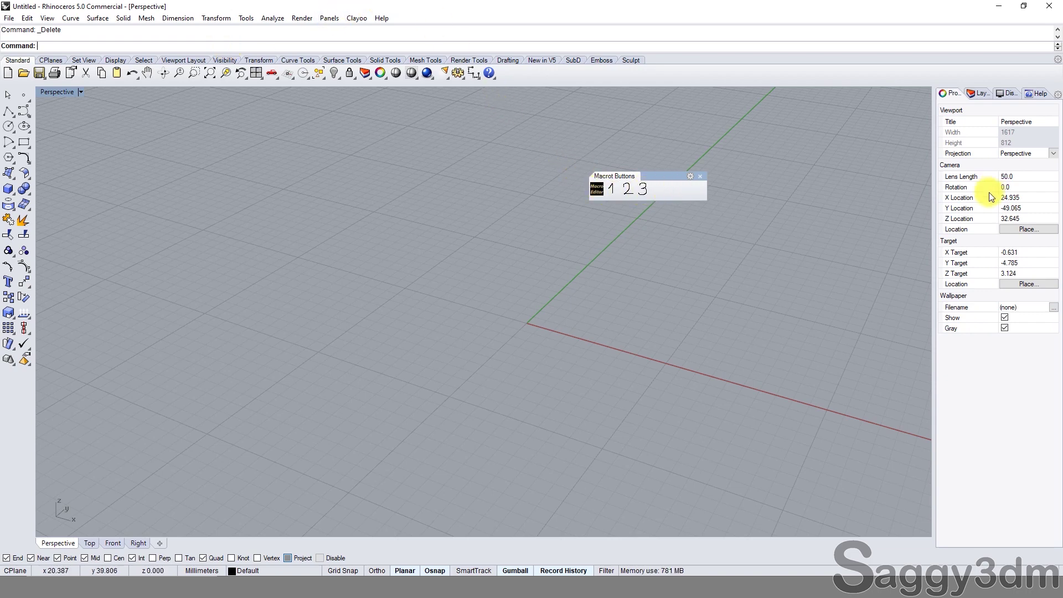
Step: Open the Macro Editor holding the ring script and widen the panel into place
left_click(597, 190)
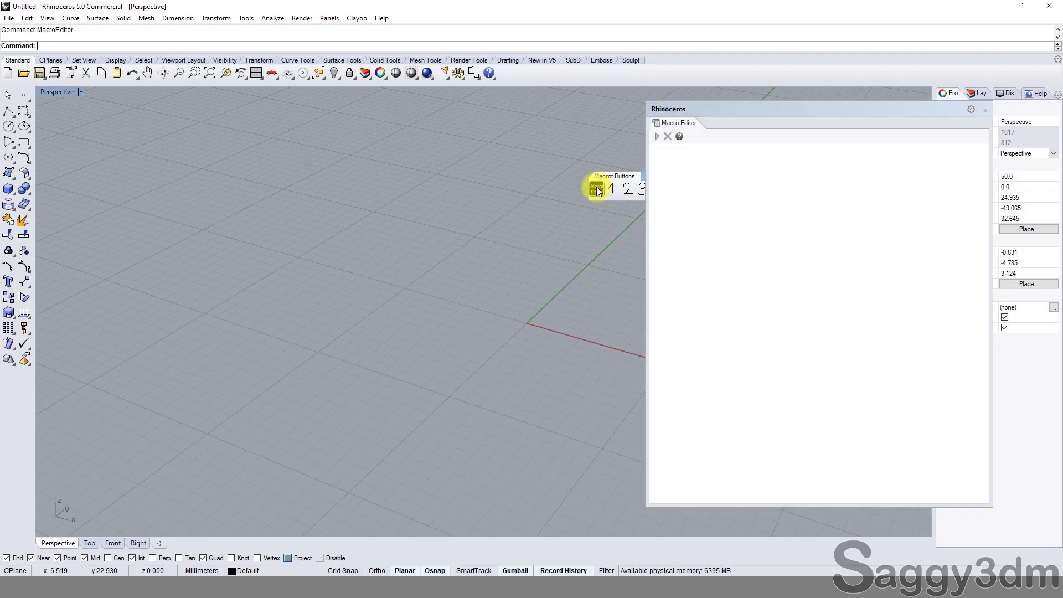
scroll(790, 244, "up", 1, "ctrl")
scroll(790, 244, "up", 1, "ctrl")
scroll(790, 244, "up", 1, "ctrl")
scroll(790, 244, "up", 1, "ctrl")
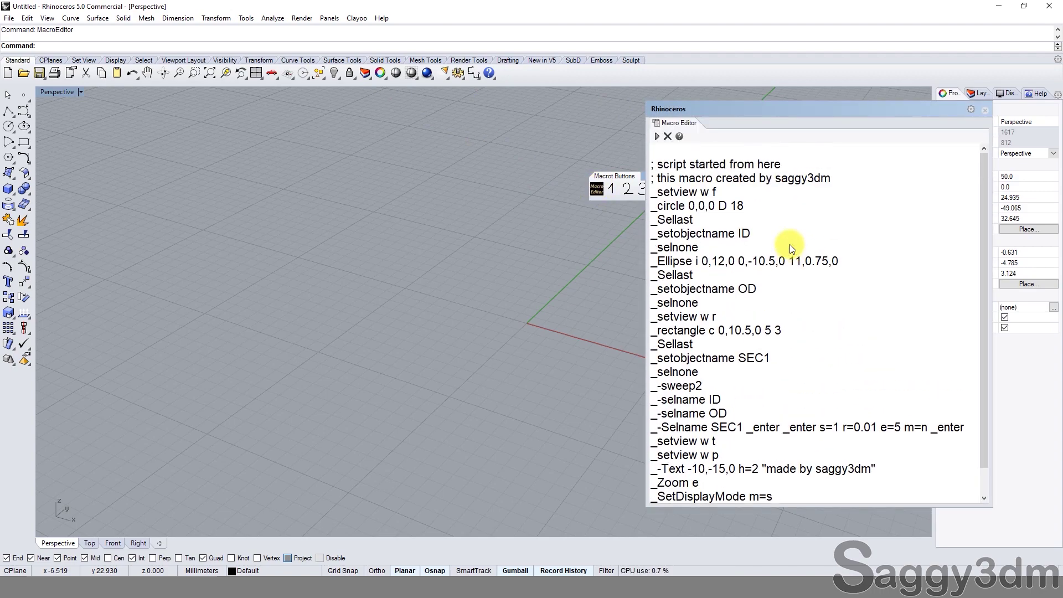
scroll(790, 244, "up", 1, "ctrl")
scroll(790, 244, "up", 2, "ctrl")
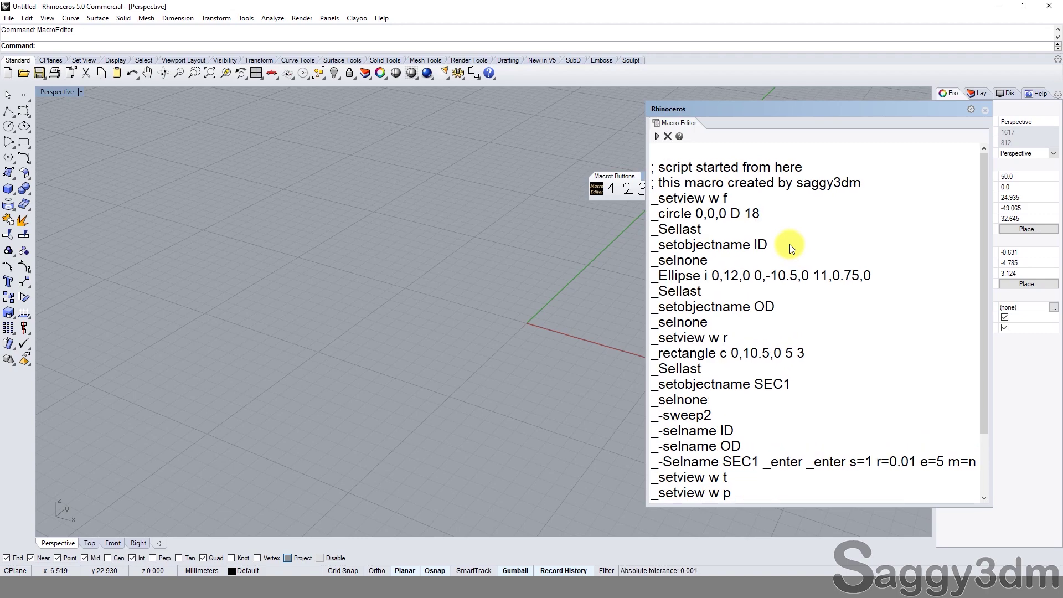
scroll(790, 244, "down", 1, "ctrl")
left_click_drag(648, 280, 462, 273)
left_click_drag(758, 111, 805, 125)
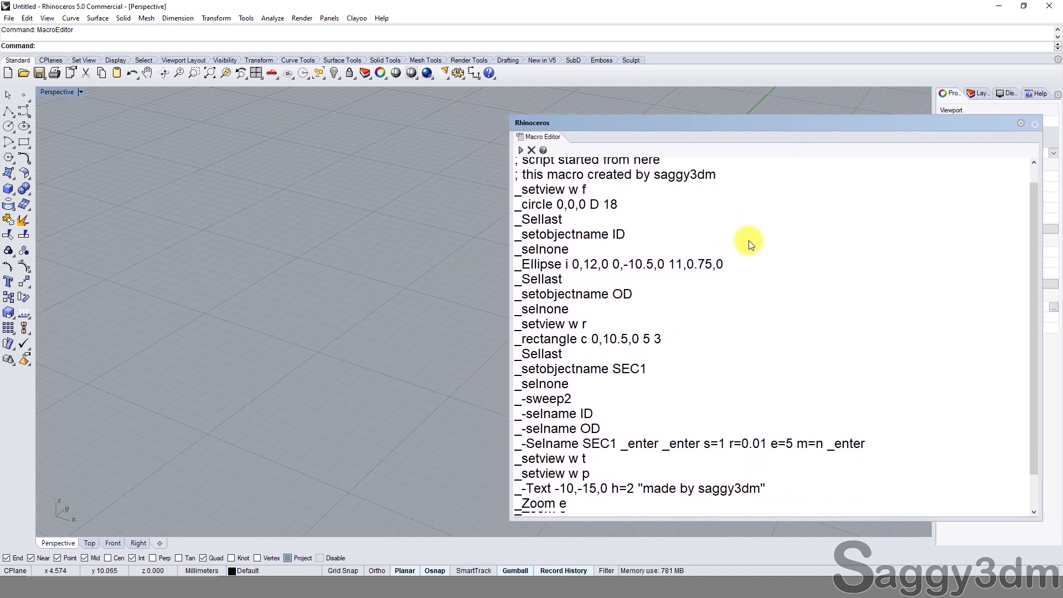
scroll(749, 240, "up", 1)
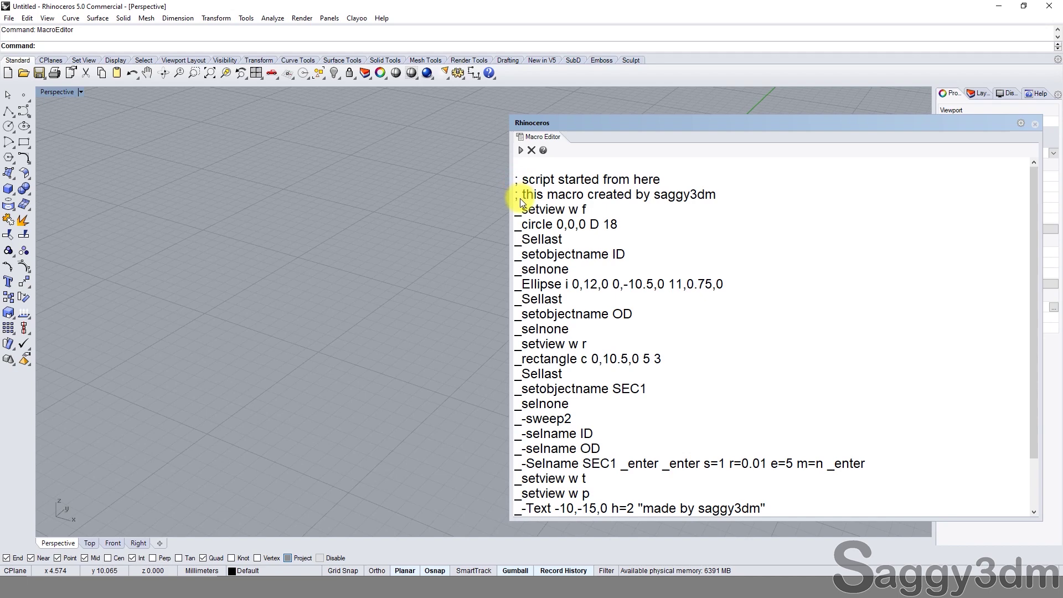
Step: Review the script's two opening comment lines and pan the Perspective view toward the origin
mouse_move(728, 192)
left_mouse_down()
mouse_move(588, 197)
mouse_move(535, 185)
left_mouse_up()
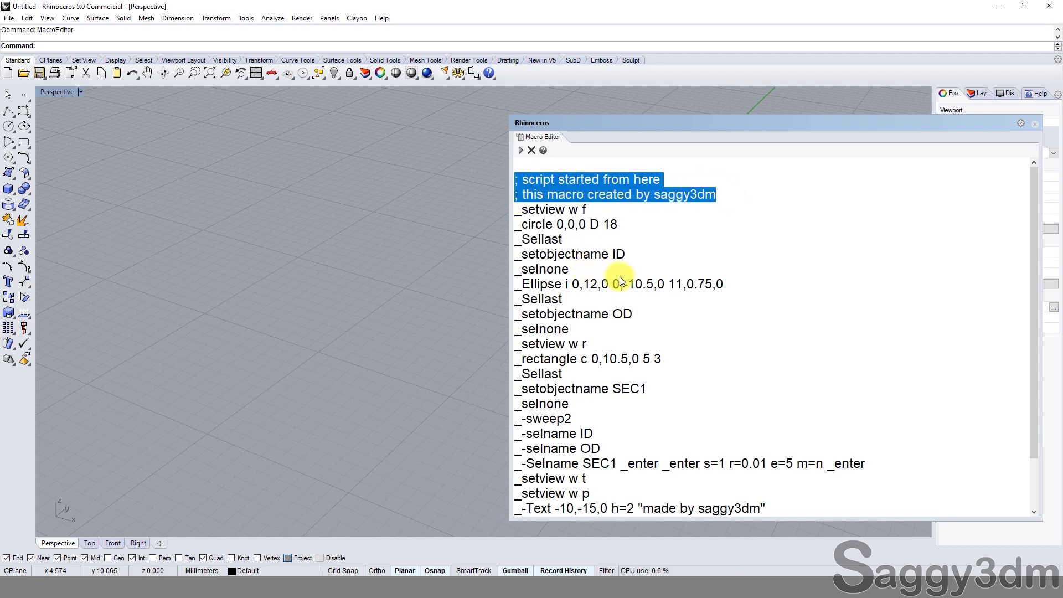
left_click(735, 251)
mouse_move(294, 307)
right_mouse_down("shift")
mouse_move(246, 302)
mouse_move(281, 315)
right_mouse_up("shift")
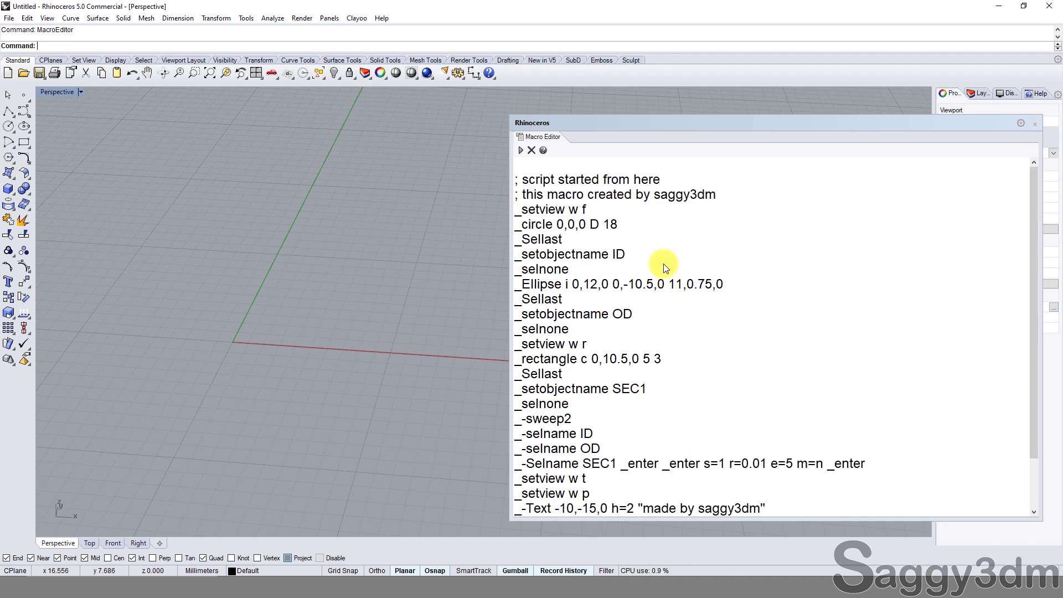
Step: Try changing the '_setview w f' view letter to r, then restore it to Front
left_click(663, 263)
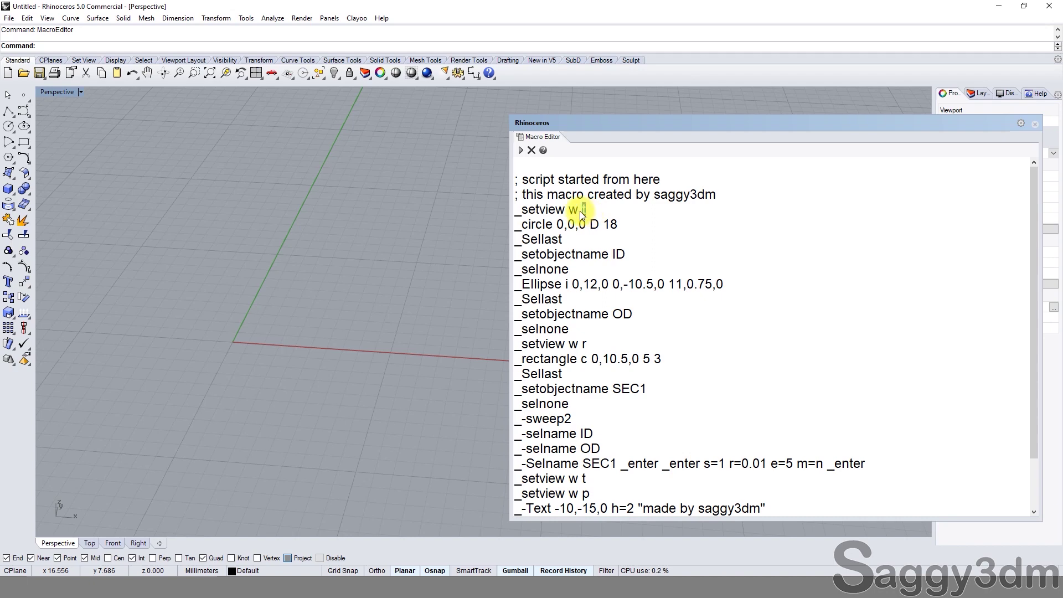
type("r")
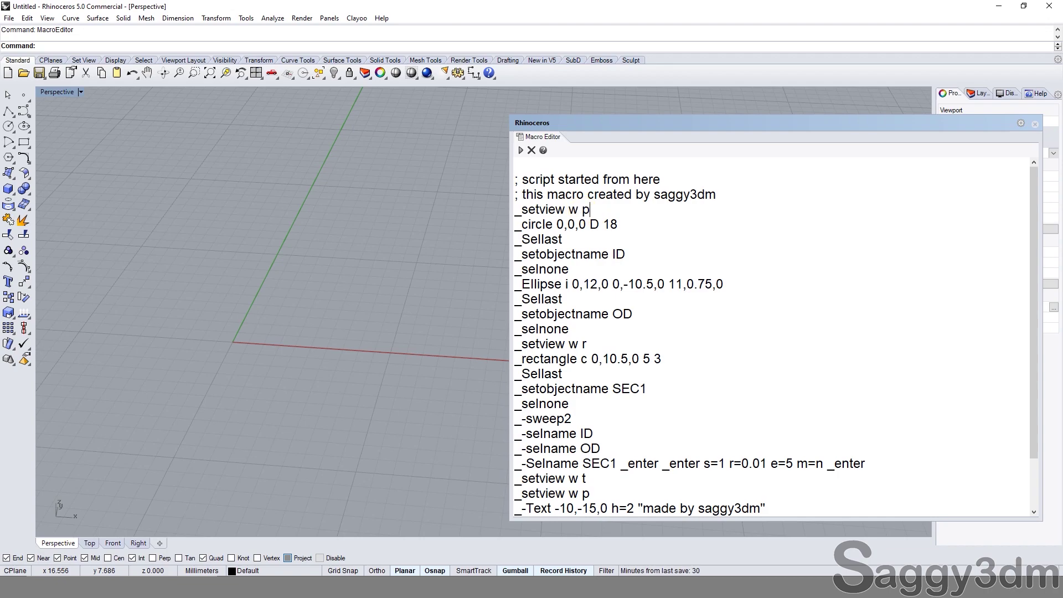
key("ctrl+a")
key("ctrl+v")
scroll(643, 211, "up", 2)
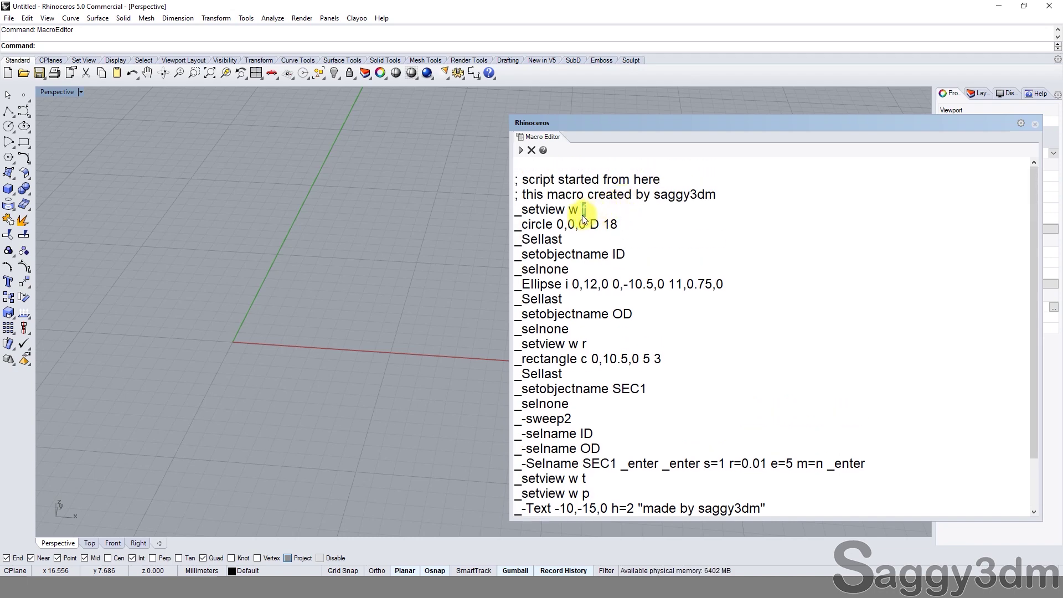
left_click_drag(633, 126, 692, 117)
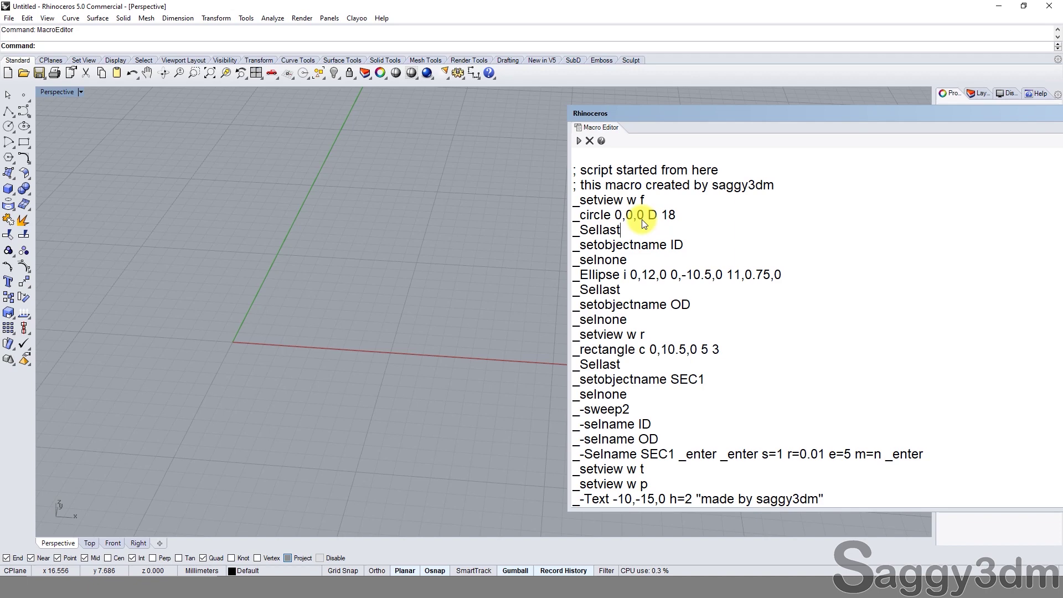
Step: Restore the four-viewport layout and delete the macro lines from _Sellast to the end
left_click(64, 96)
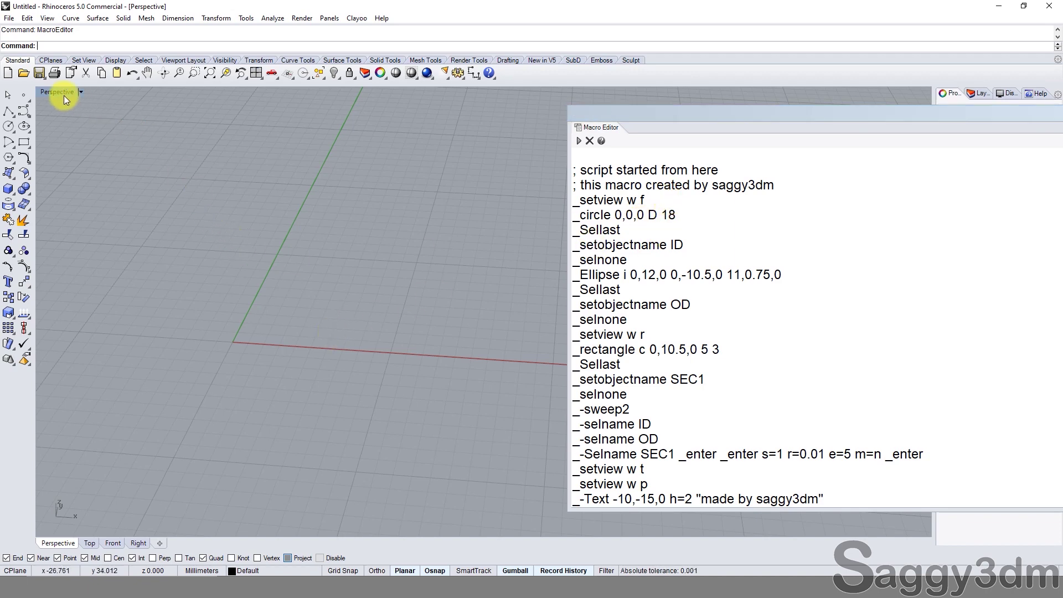
double_click(64, 95)
left_click(613, 202)
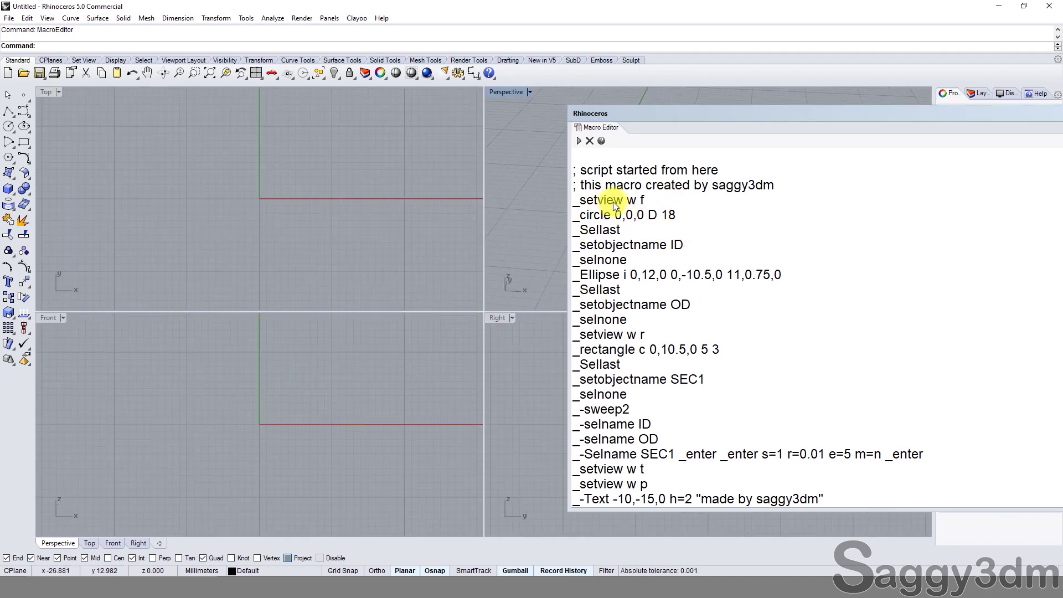
left_click(732, 238)
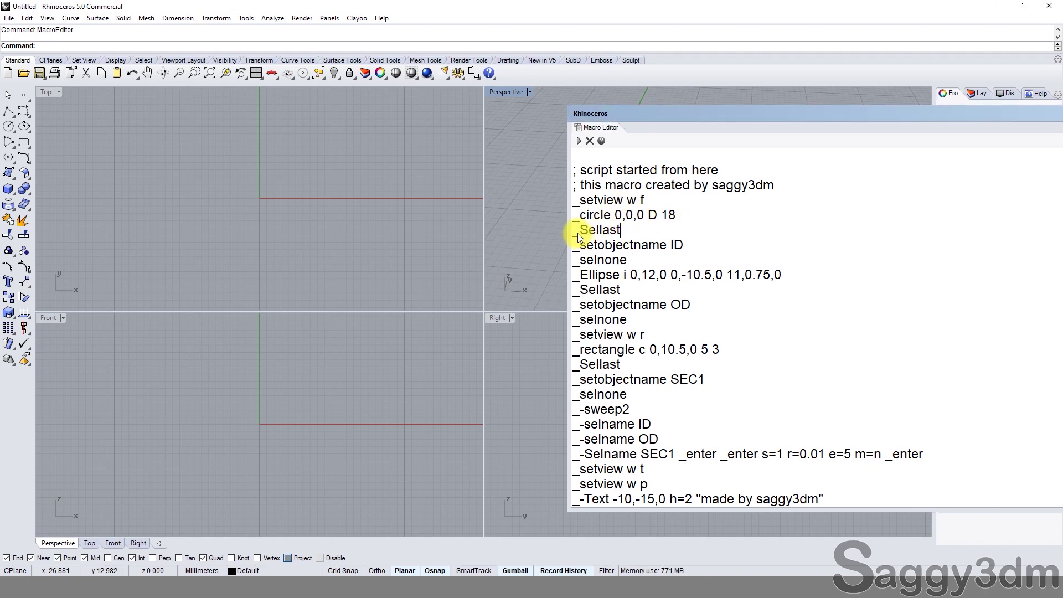
scroll(576, 234, "down", 2)
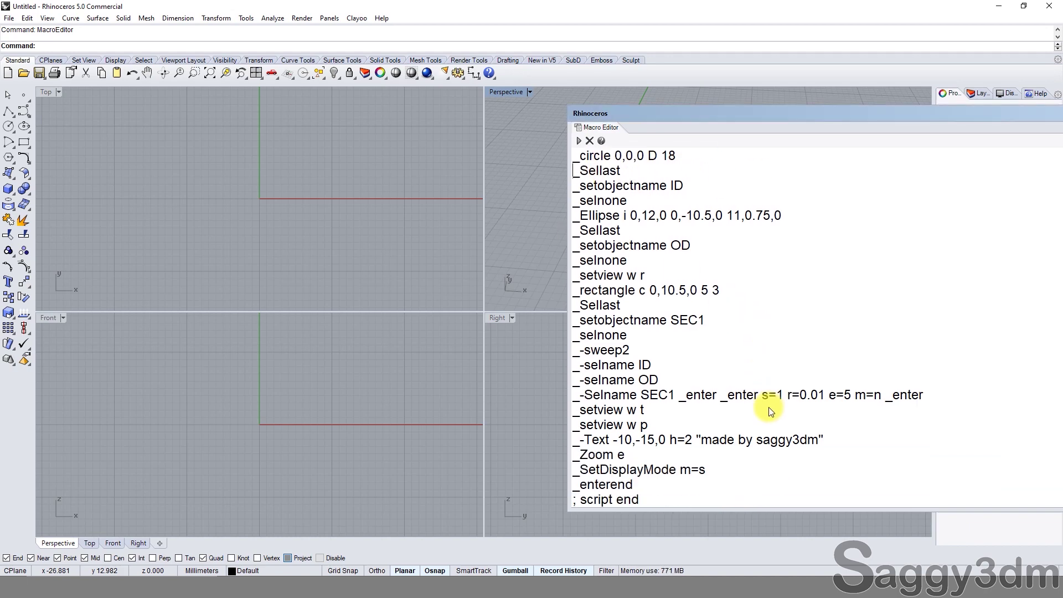
left_click(716, 490, "shift")
key("Delete")
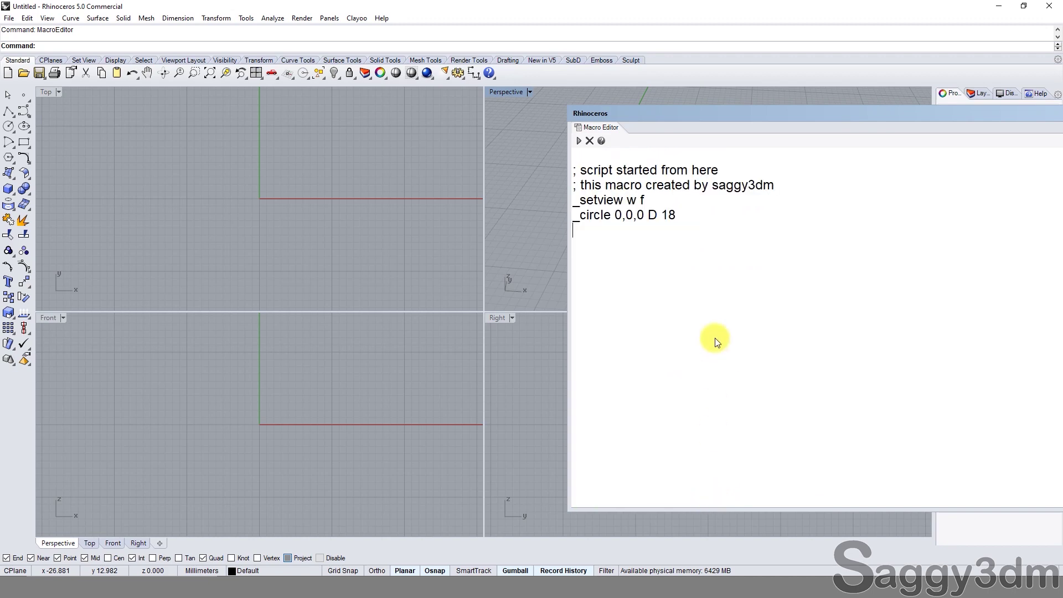
Step: Run the trimmed macro to draw the 18 mm circle and zoom extents in all views
left_click(580, 141)
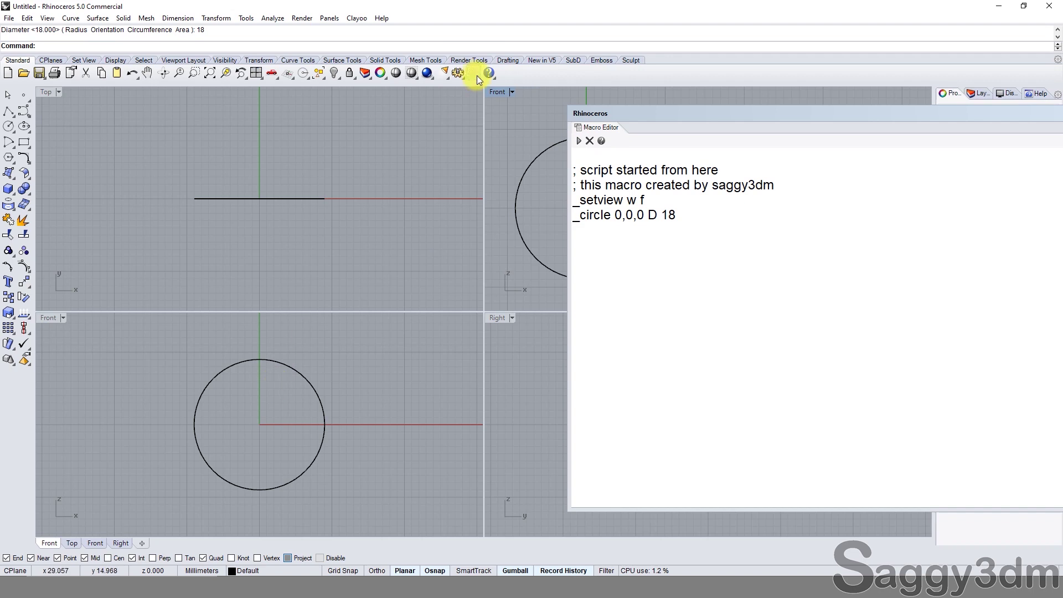
double_click(494, 95)
scroll(339, 242, "down", 5)
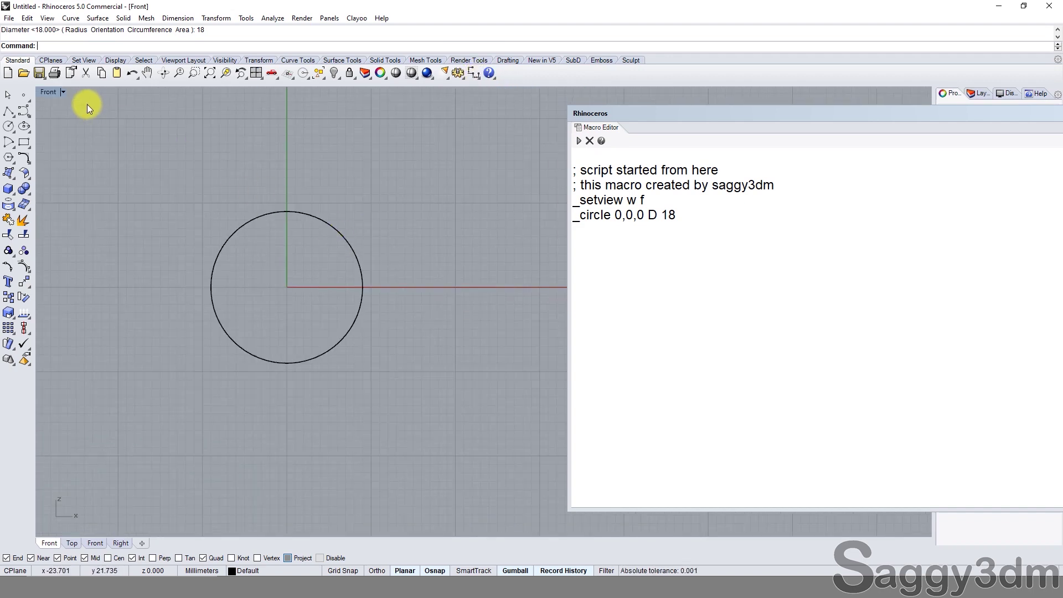
double_click(52, 92)
left_click(258, 72)
left_click(579, 141)
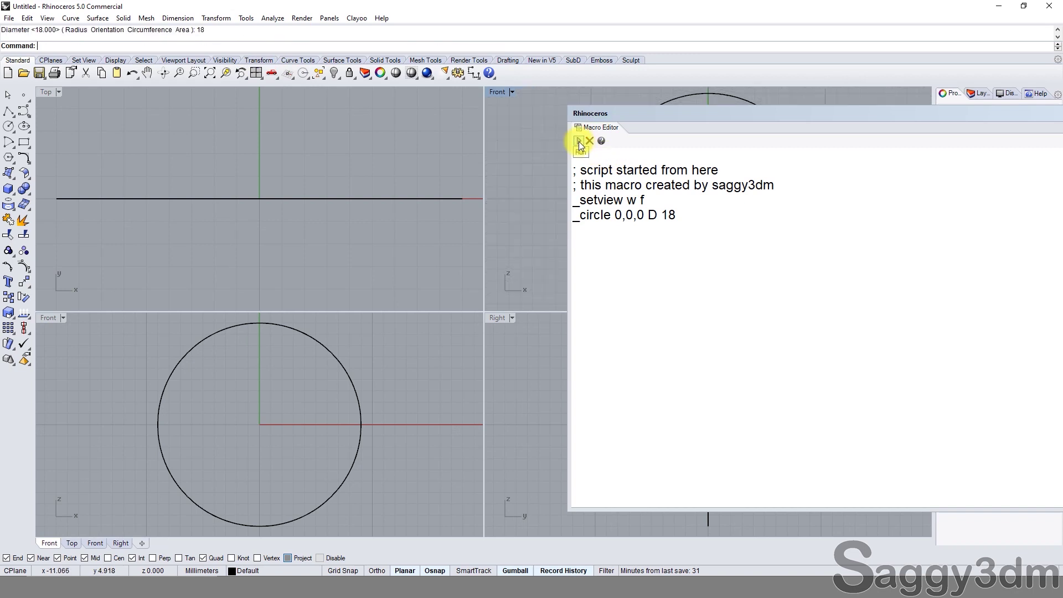
Step: Dock the Macro Buttons toolbar and maximise the Front viewport beside the enlarged Macro Editor
mouse_move(677, 121)
left_mouse_down()
mouse_move(765, 209)
mouse_move(775, 304)
mouse_move(774, 257)
left_mouse_up()
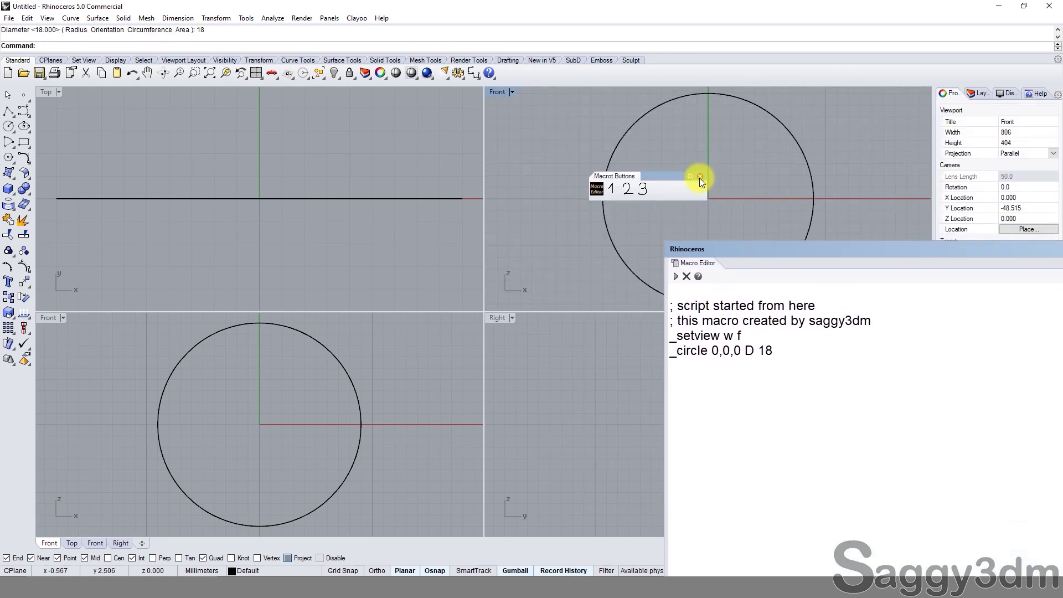
left_click(634, 181)
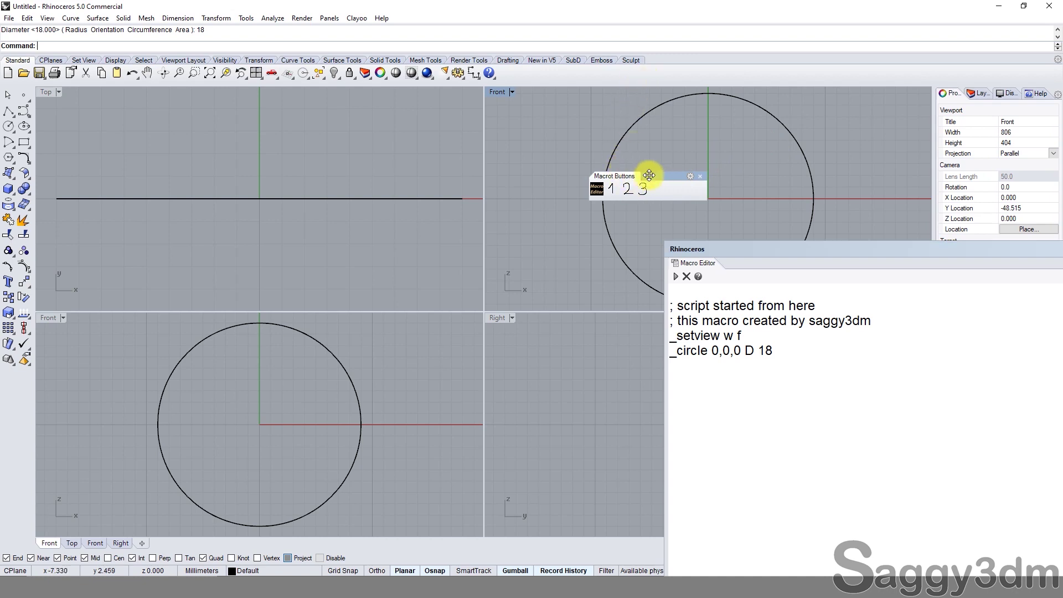
left_click_drag(656, 175, 773, 59)
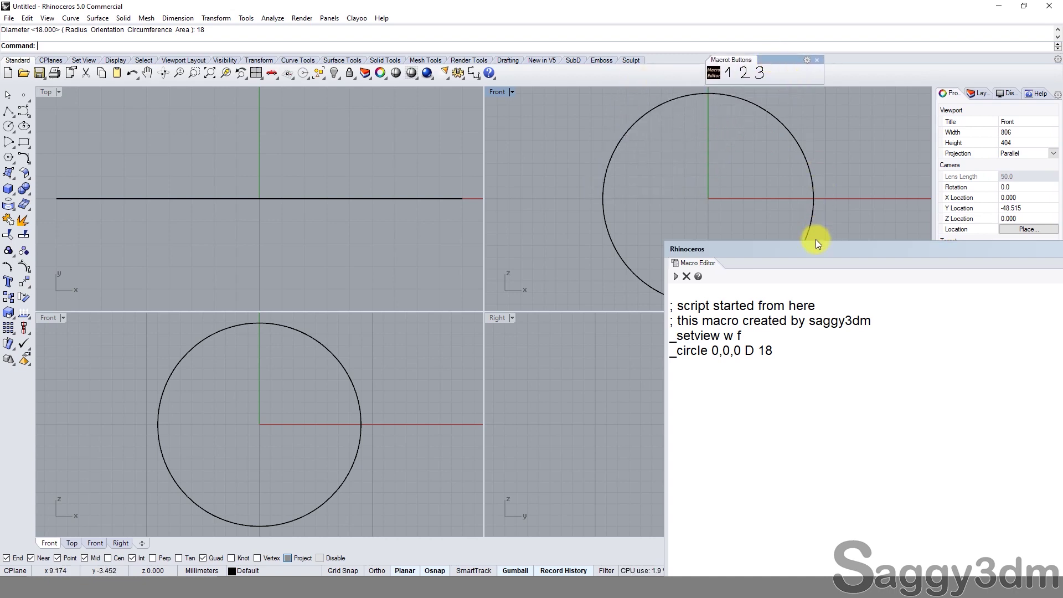
mouse_move(816, 248)
left_mouse_down()
mouse_move(559, 325)
mouse_move(685, 326)
left_mouse_up()
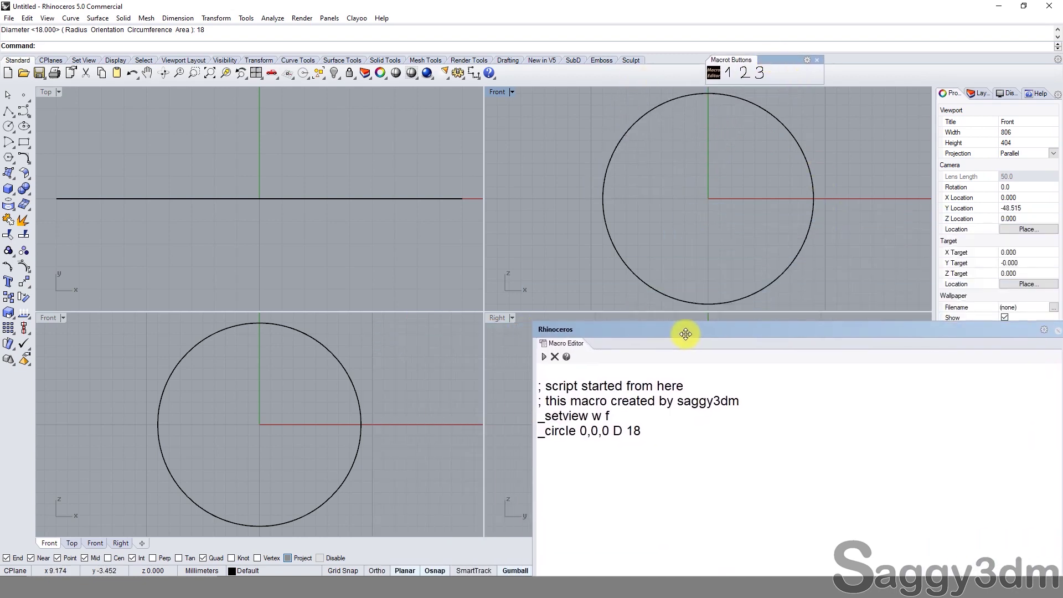
double_click(497, 92)
left_click_drag(667, 324, 684, 155)
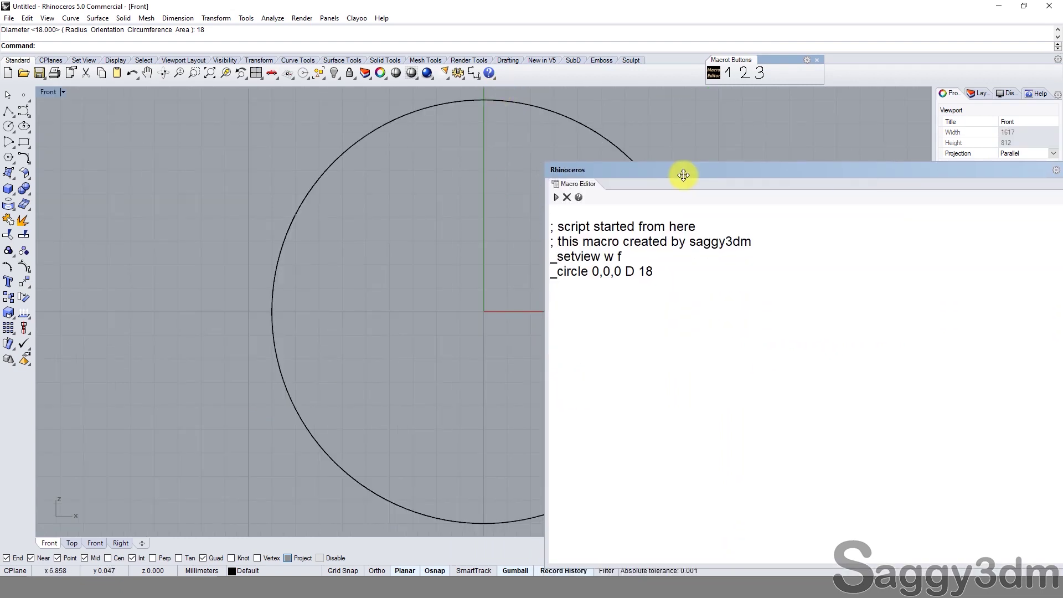
Step: Paste the full ring-building macro back below the circle line in the Macro Editor
left_click(699, 280)
type("_Sellast _setobjectname ID _selnone _Ellipse i 0,12,0 0,-10.5,0 11,0.75,0 _Sellast _setobjectname OD _selnone _setview w r _rectangle c 0,10.5,0 5 3 _Sellast _setobjectname SEC1 _selnone _-sweep2 _-selname ID _-selname OD _-Selname SEC1 _enter _enter s=1 r=0.01 e=5 m=n _enter _setview w t _setview w p _-Text -10,-15,0 h=2 \"made by saggy3dm\" _Zoom e _SetDisplayMode m=s _enterend ; script end")
scroll(703, 276, "up", 2)
scroll(703, 276, "up", 2)
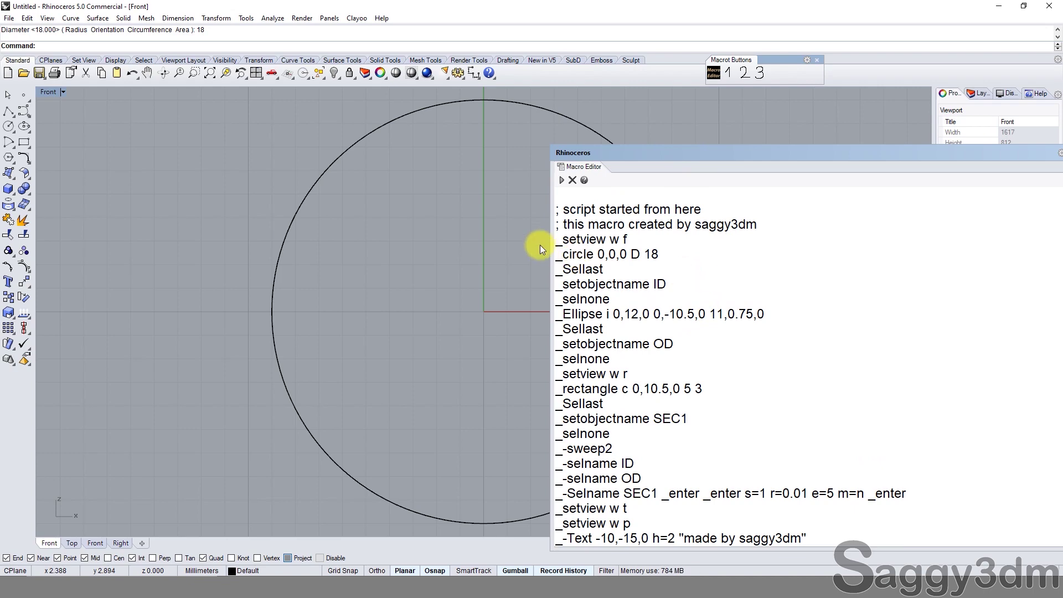
Step: Replace macro.txt's contents with the macro, then return to Rhino's Macro Editor
key("ctrl+a")
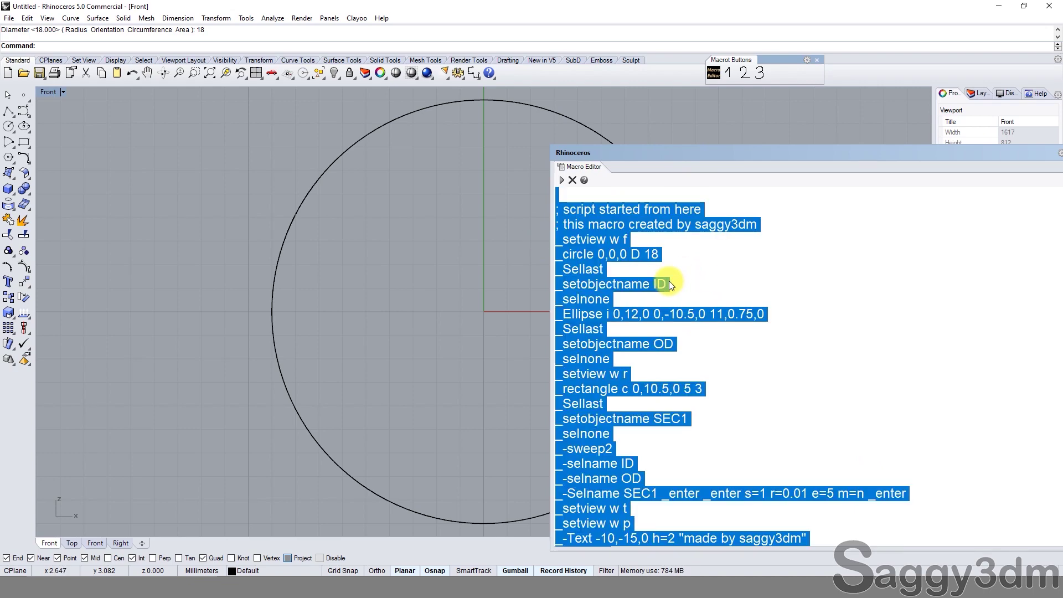
key("alt+Tab")
left_click(802, 344)
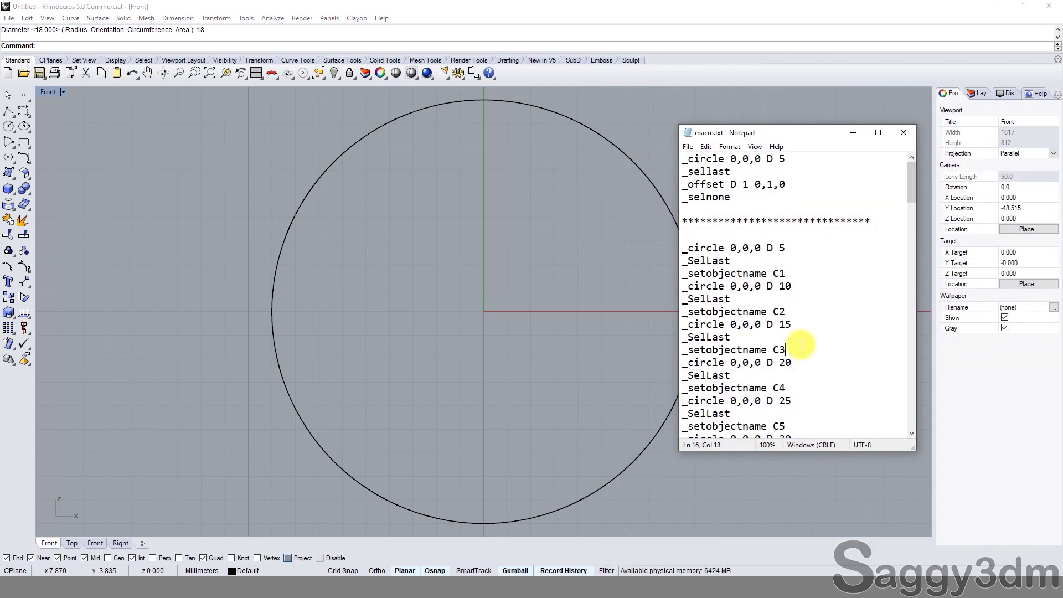
key("ctrl+shift+End")
key("ctrl+v")
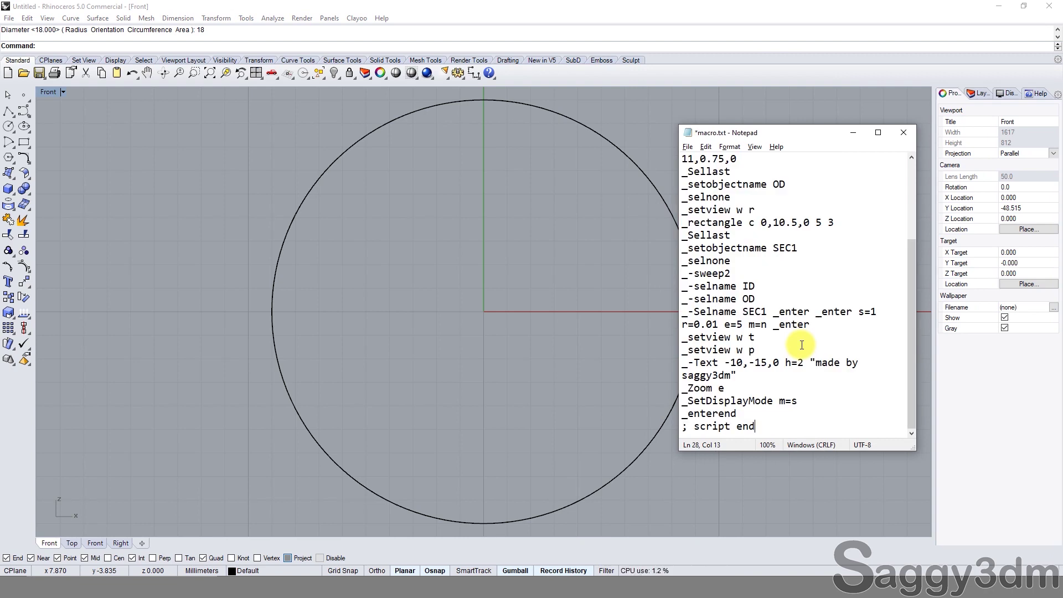
scroll(802, 345, "up", 3)
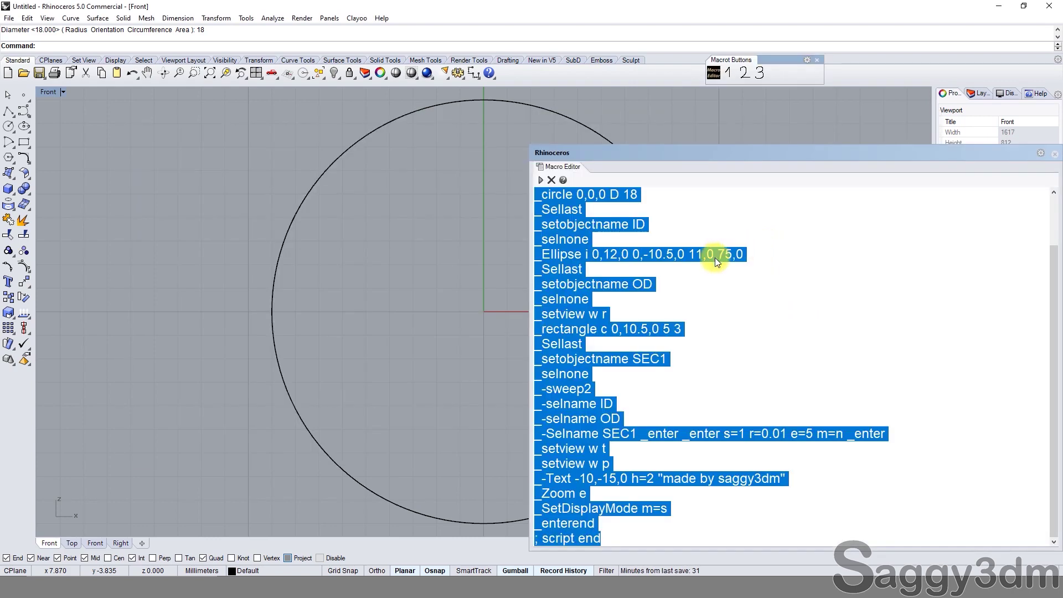
left_click(715, 256)
key("ctrl+a")
scroll(721, 276, "up", 2)
left_click(590, 233)
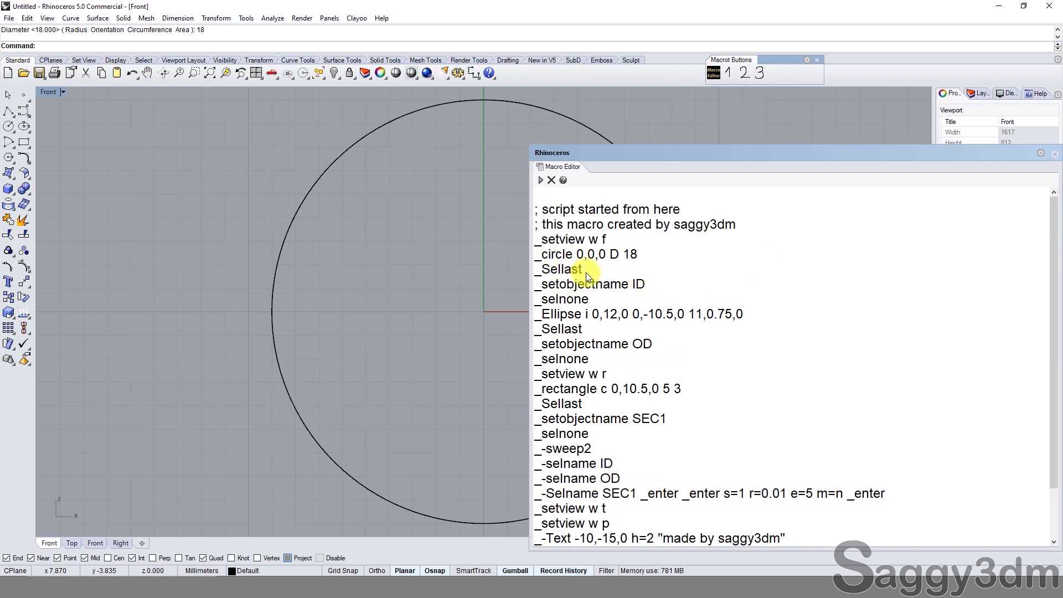
left_click_drag(551, 276, 543, 278)
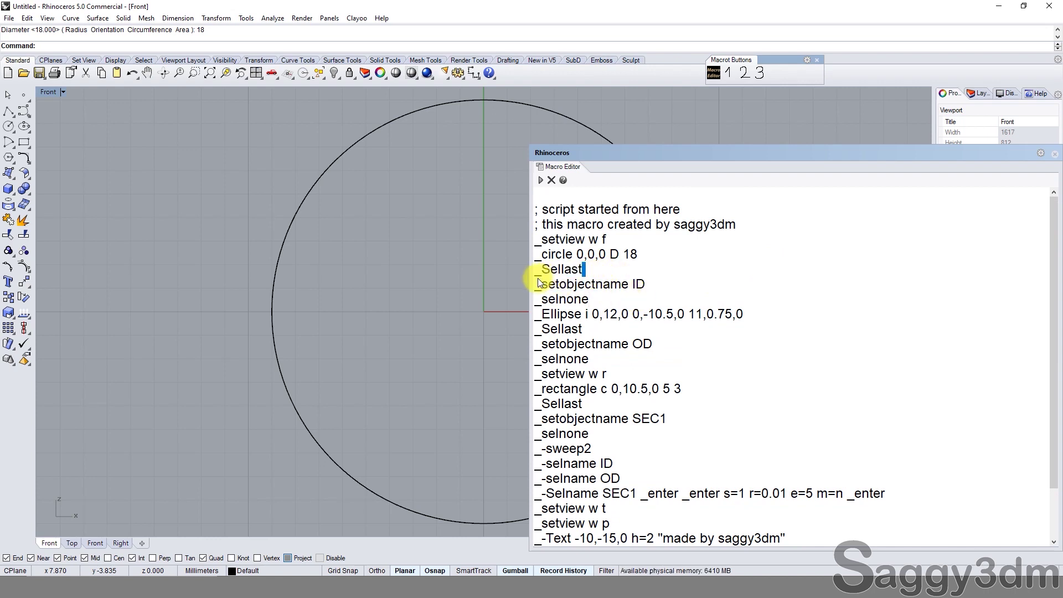
double_click(537, 276)
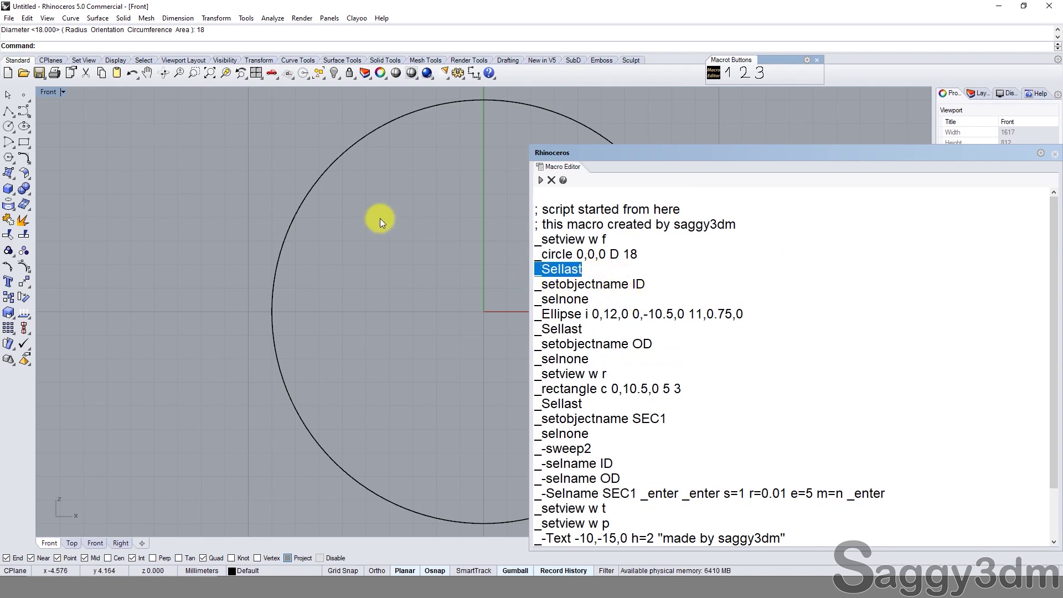
left_click(660, 288)
left_click_drag(632, 286, 640, 288)
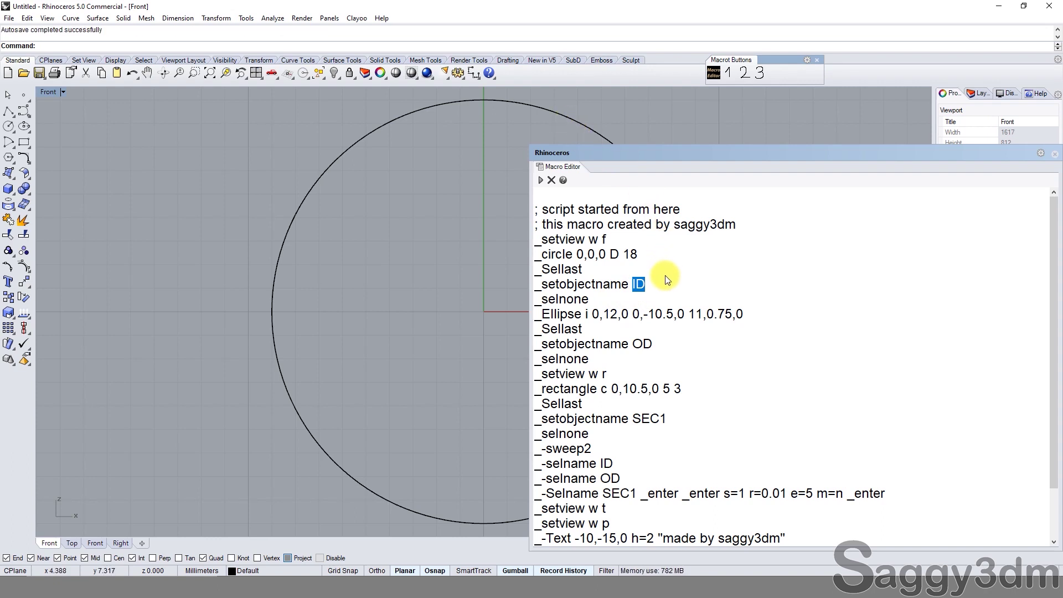
left_click(603, 304)
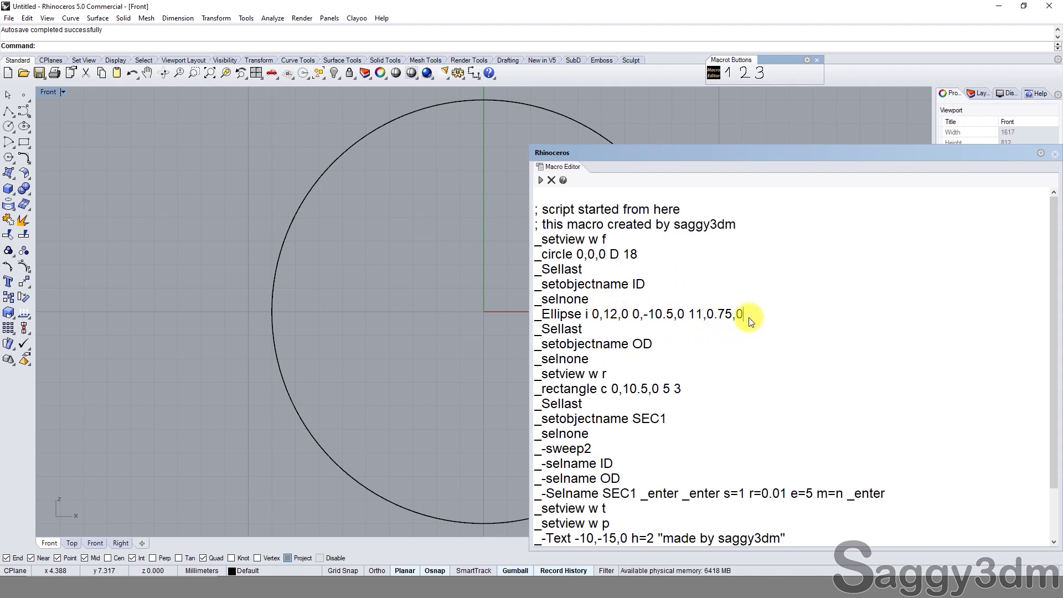
left_click_drag(747, 315, 551, 318)
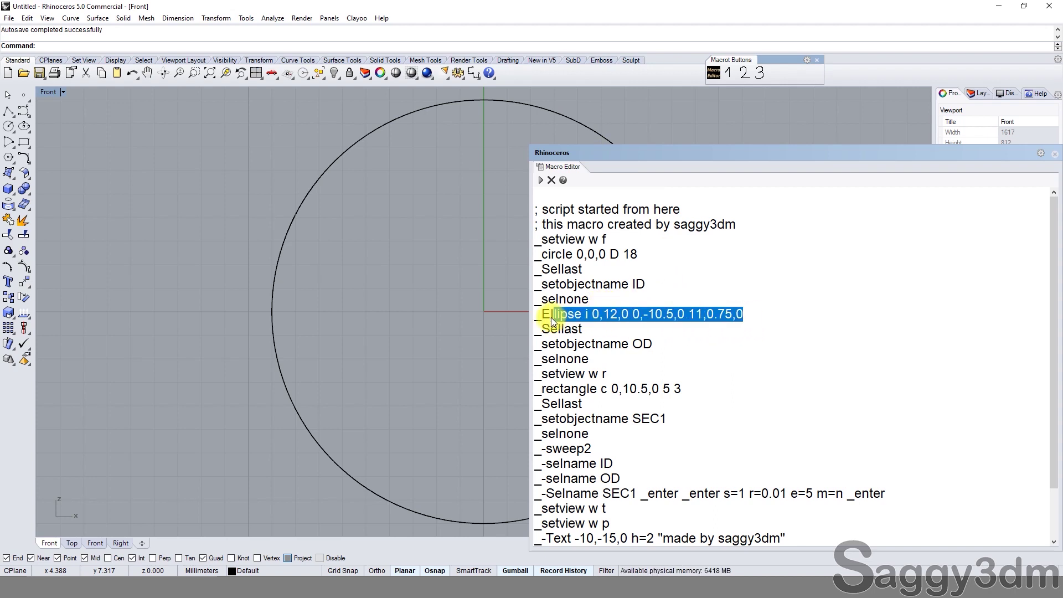
left_click(589, 316)
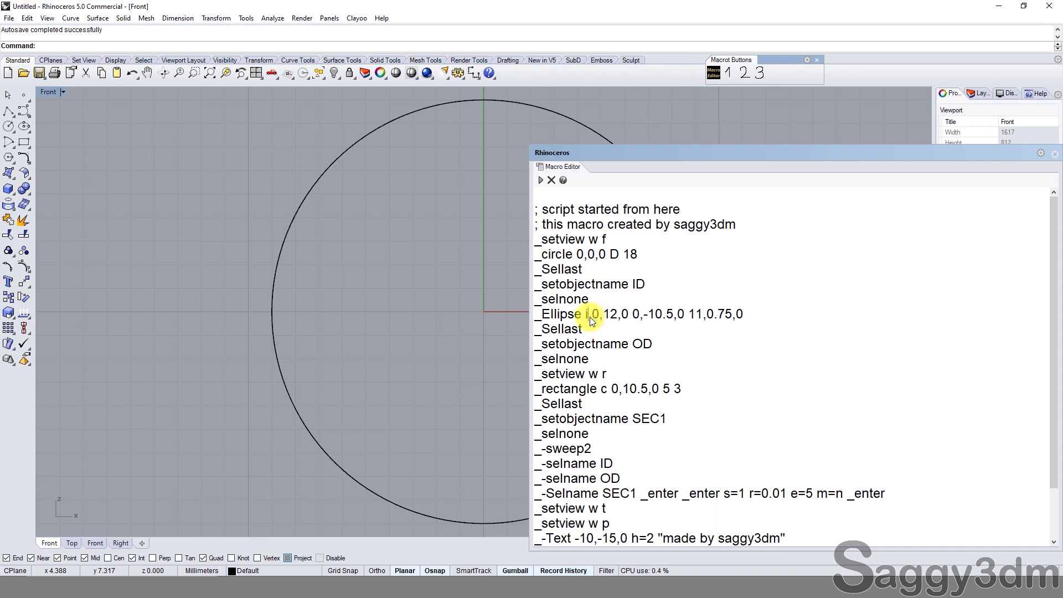
scroll(310, 257, "down", 3)
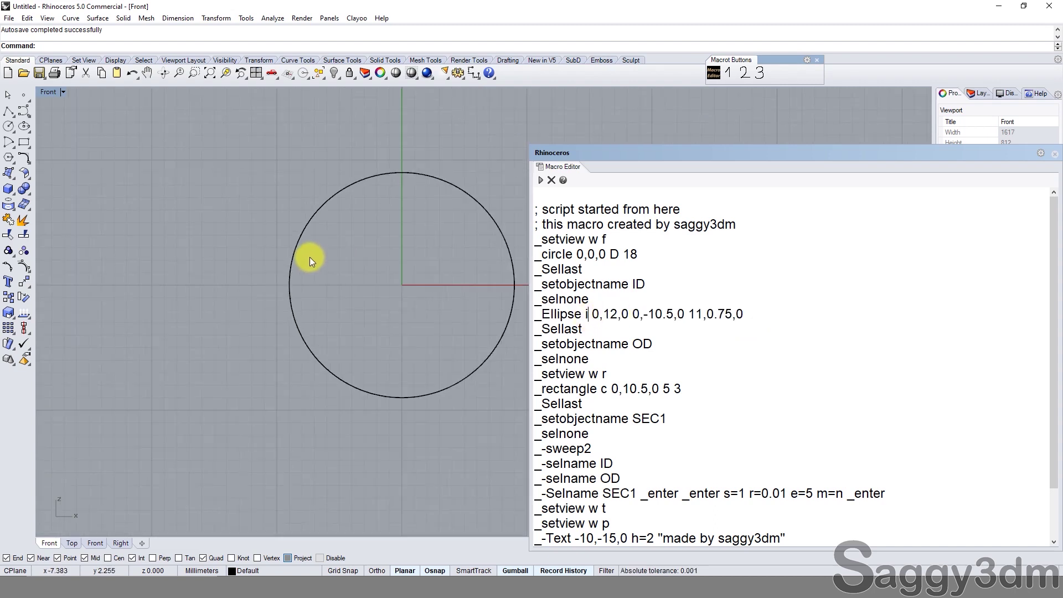
Step: Fit all four views to the circle, make Top active, and start Ellipse From Center
right_click_drag(310, 257, 280, 268)
left_click(251, 75)
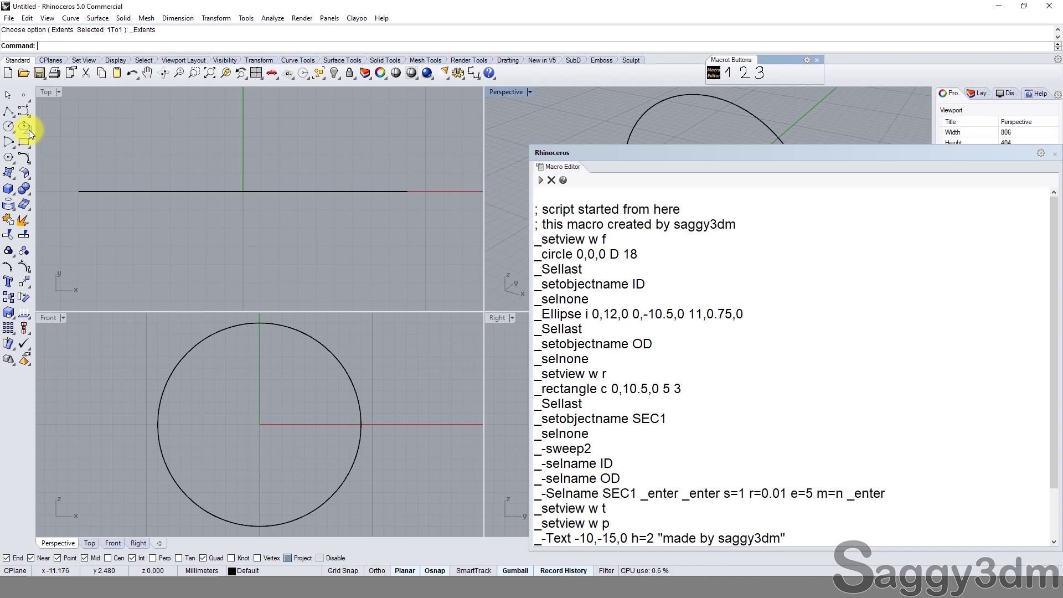
left_click(224, 132)
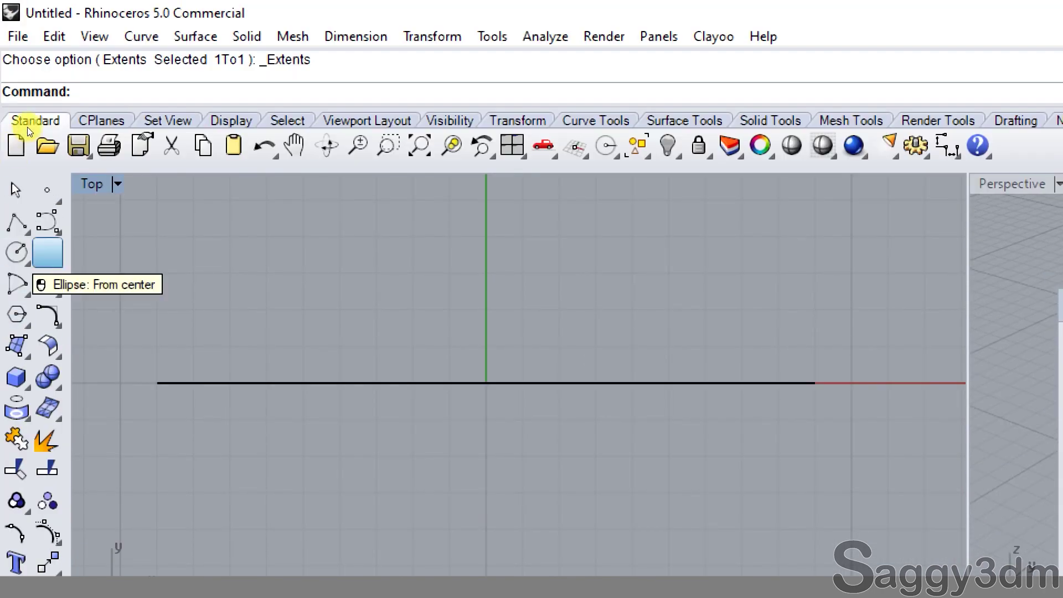
left_click(48, 253)
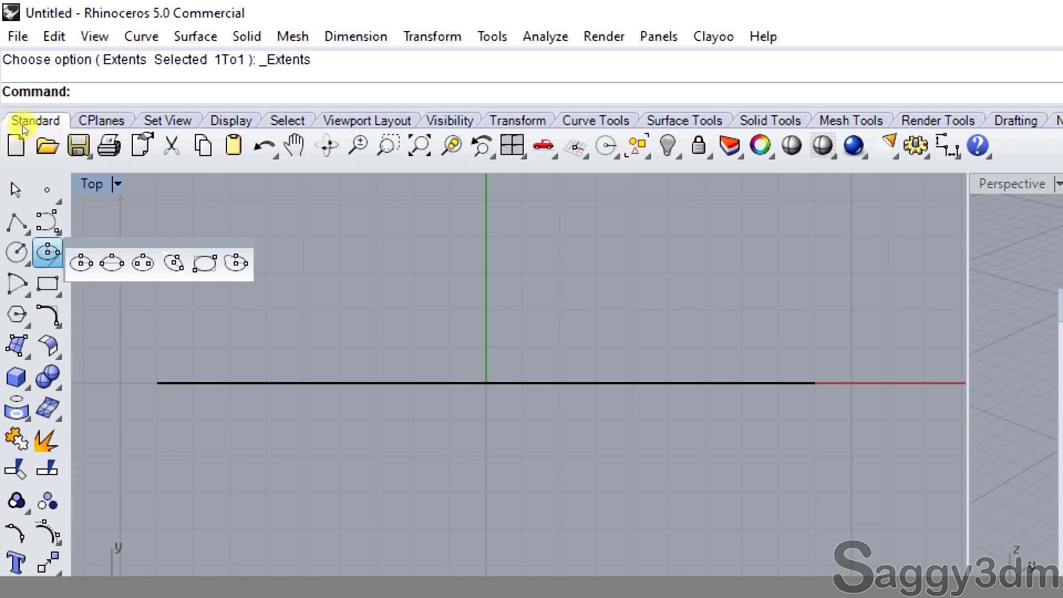
left_click(47, 252)
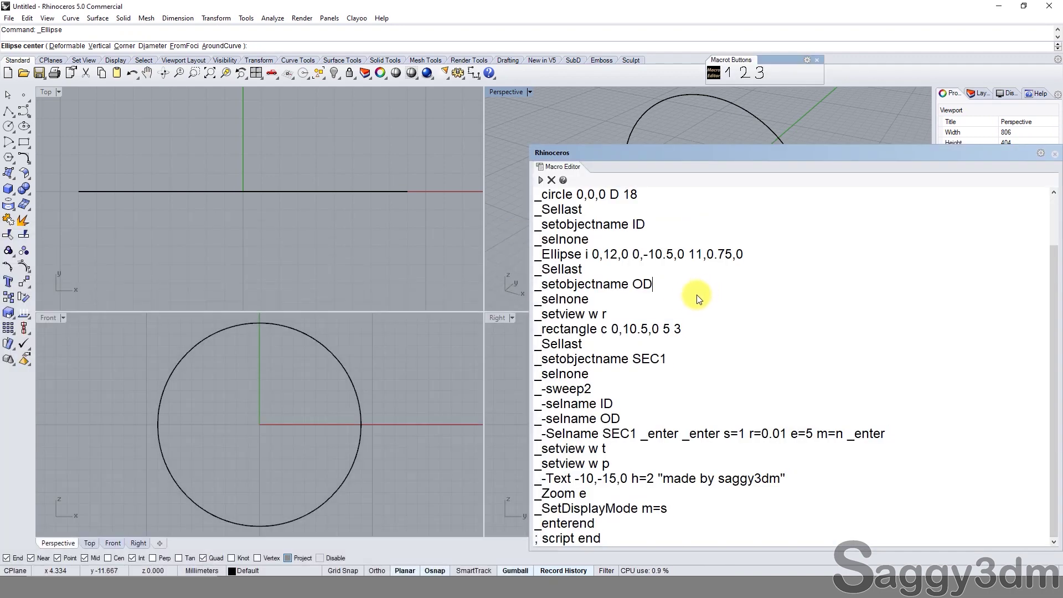
Step: Review the script's Ellipse line and its 0,12,0 axis point, then activate and pan the Front view
scroll(695, 291, "up", 2, "ctrl")
scroll(695, 291, "up", 1, "ctrl")
scroll(695, 291, "up", 1, "ctrl")
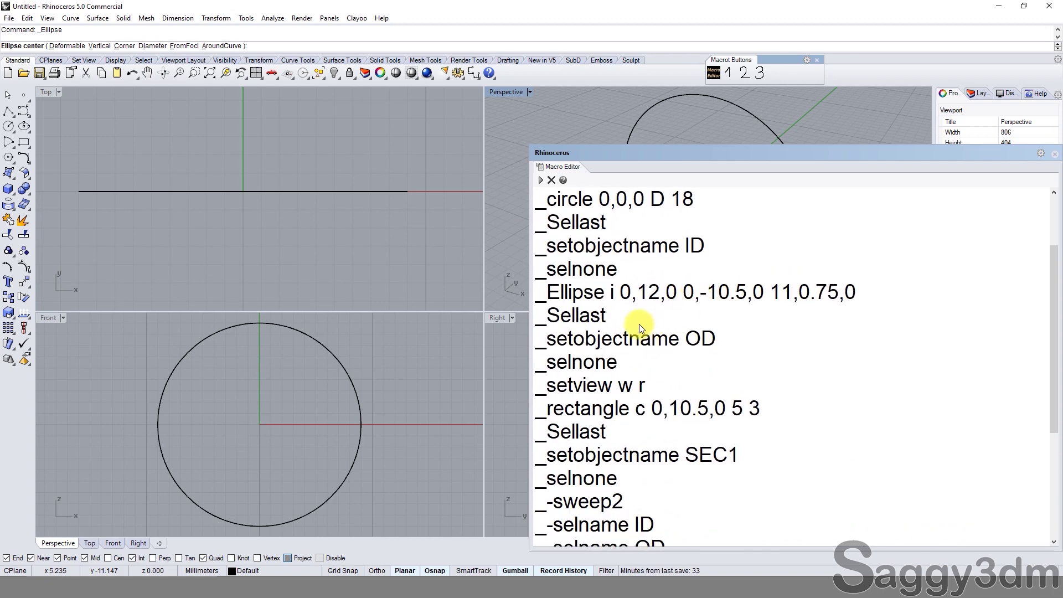
double_click(612, 294)
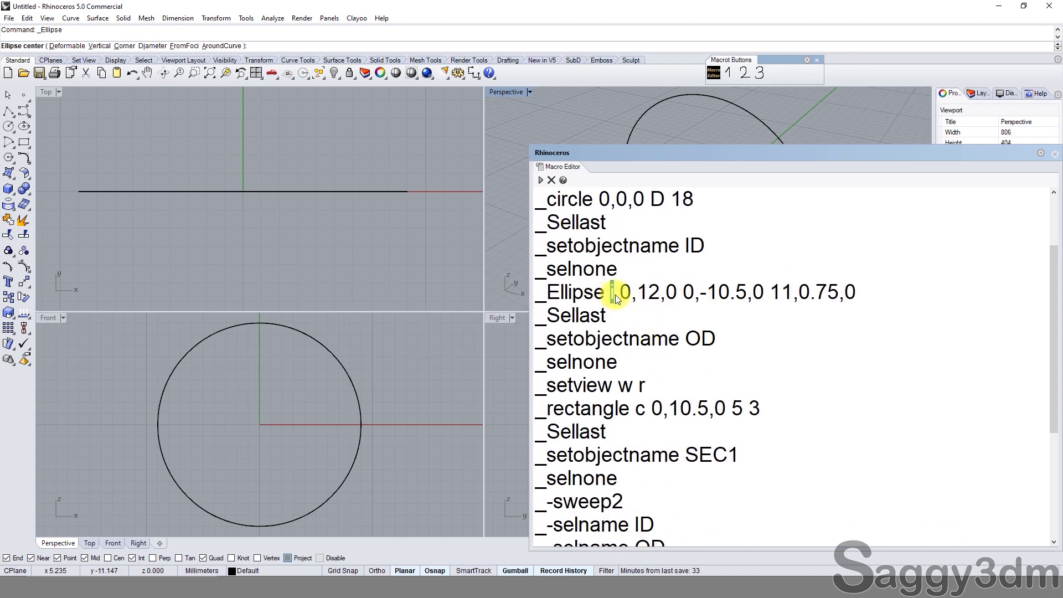
left_click(633, 312)
type("i")
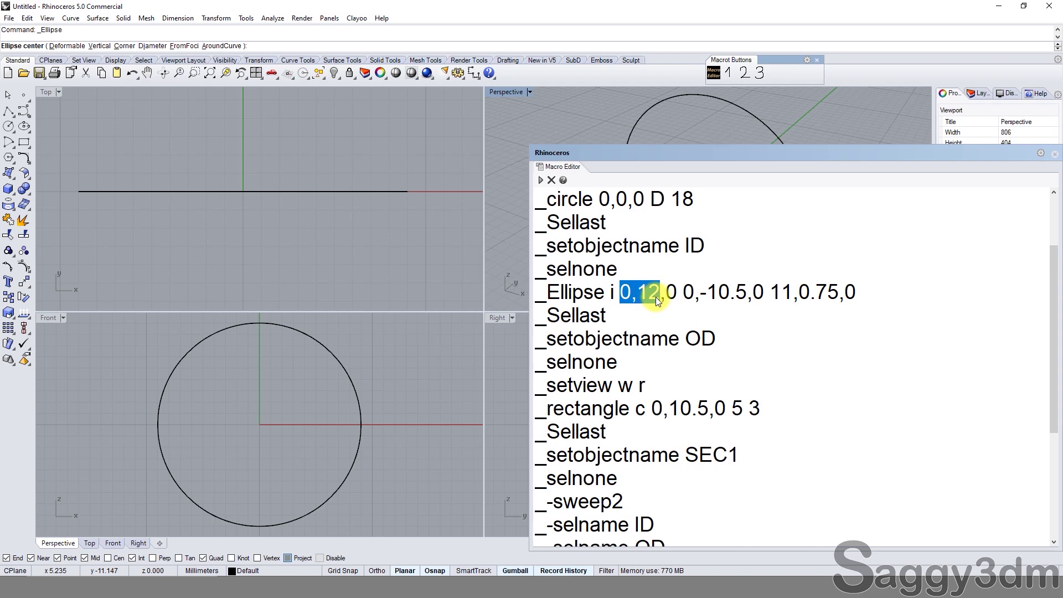
left_click_drag(657, 299, 674, 301)
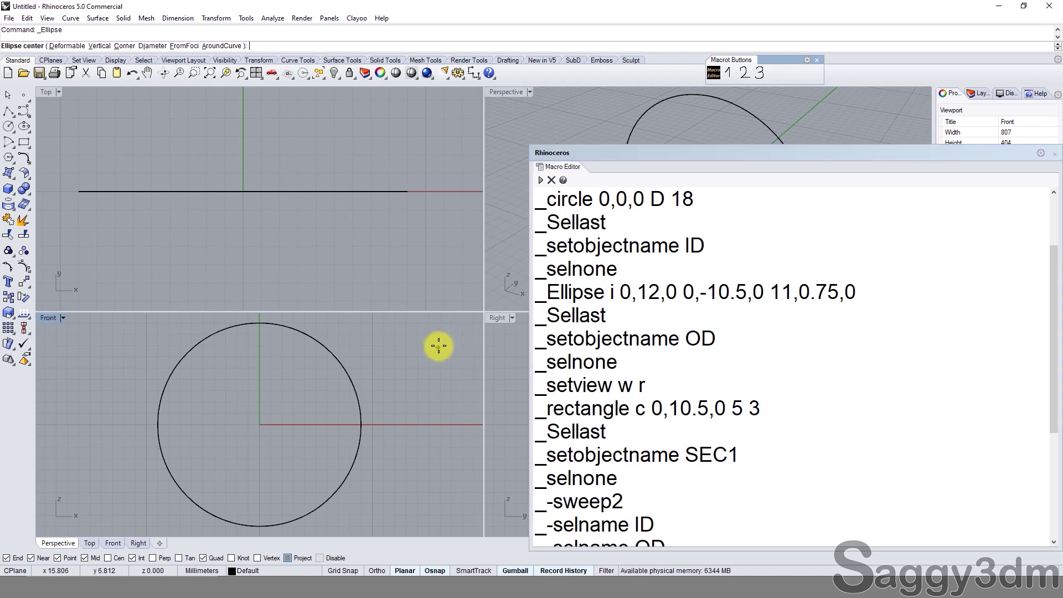
right_click(701, 350)
right_click_drag(349, 408, 297, 405)
scroll(298, 405, "down", 3)
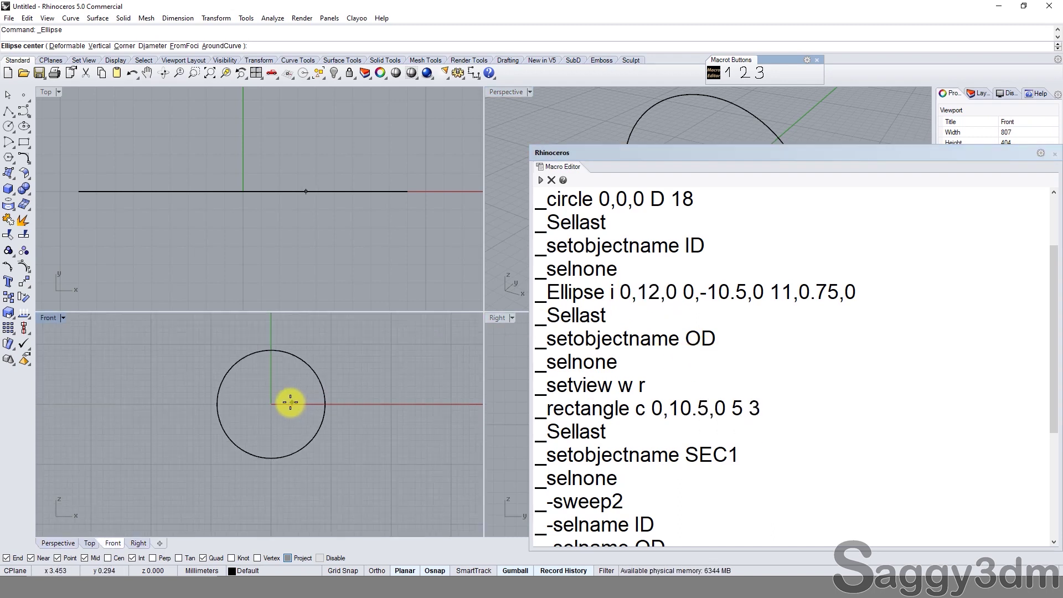
Step: Draw 1.5-long polyline ticks from the circle's bottom and right quadrants
left_click(8, 111)
left_click(270, 459)
type("10.5")
key("Return")
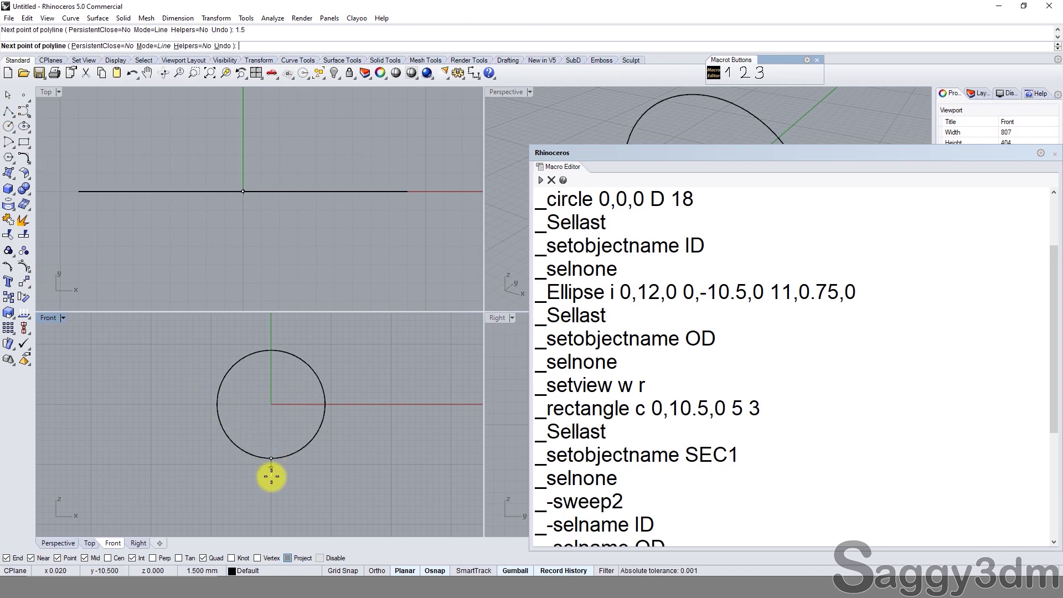
key("Return")
scroll(278, 414, "up", 3)
key("Return")
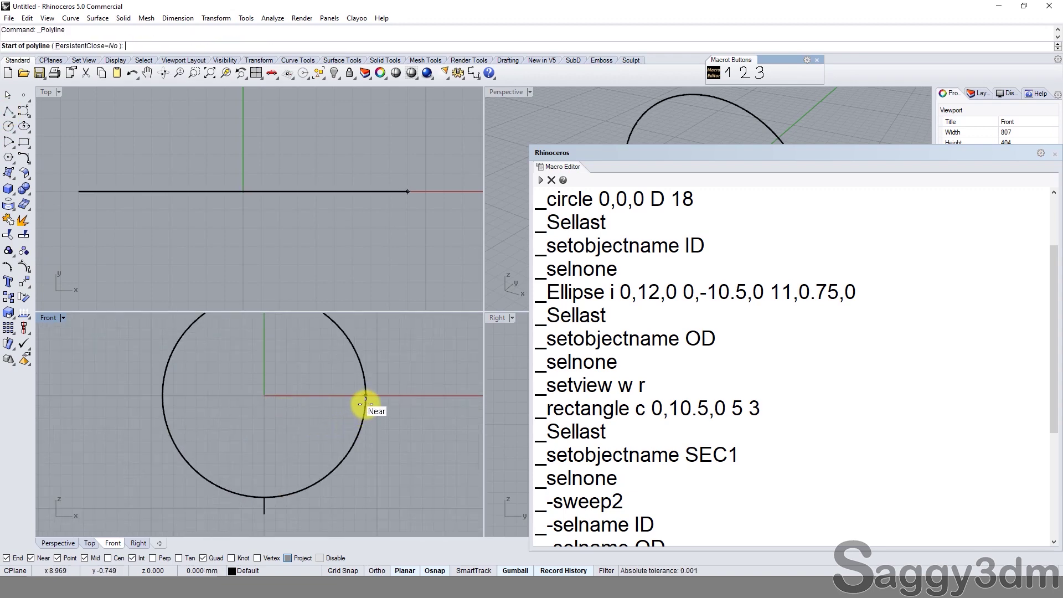
left_click(365, 396)
type("1.5")
key("Return")
key("Return")
scroll(388, 418, "down", 2)
scroll(332, 412, "down", 2)
Step: Draw a 3-long polyline tick upward from the circle's top quadrant
key("Return")
left_click(308, 395)
type("3")
key("Return")
left_click(317, 369)
right_click_drag(330, 369, 275, 341)
key("Return")
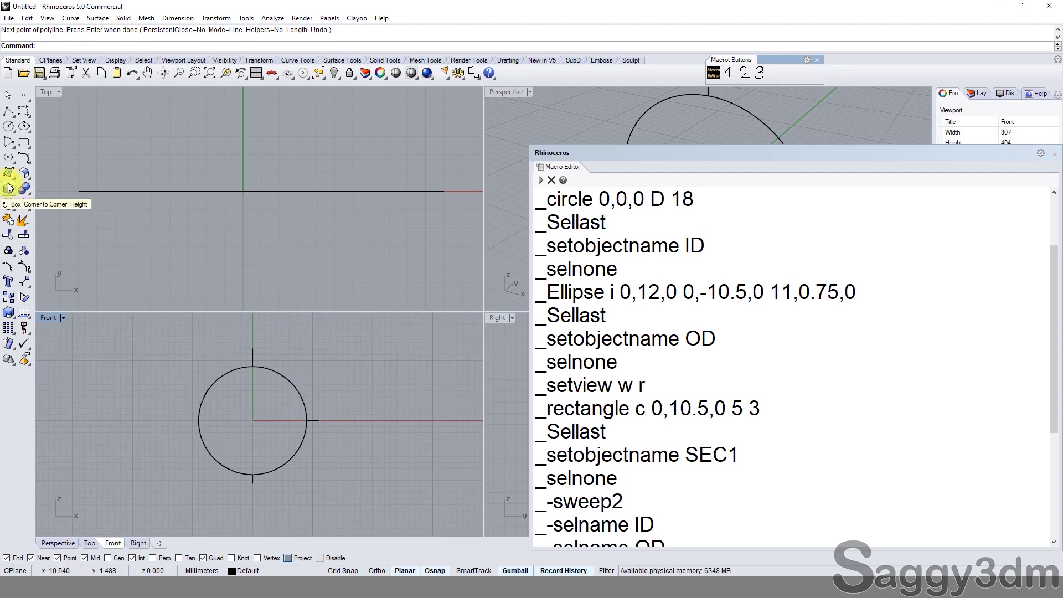
Step: Draw a trial ellipse by axes through the top, bottom and right guide-line ends
left_click(29, 130)
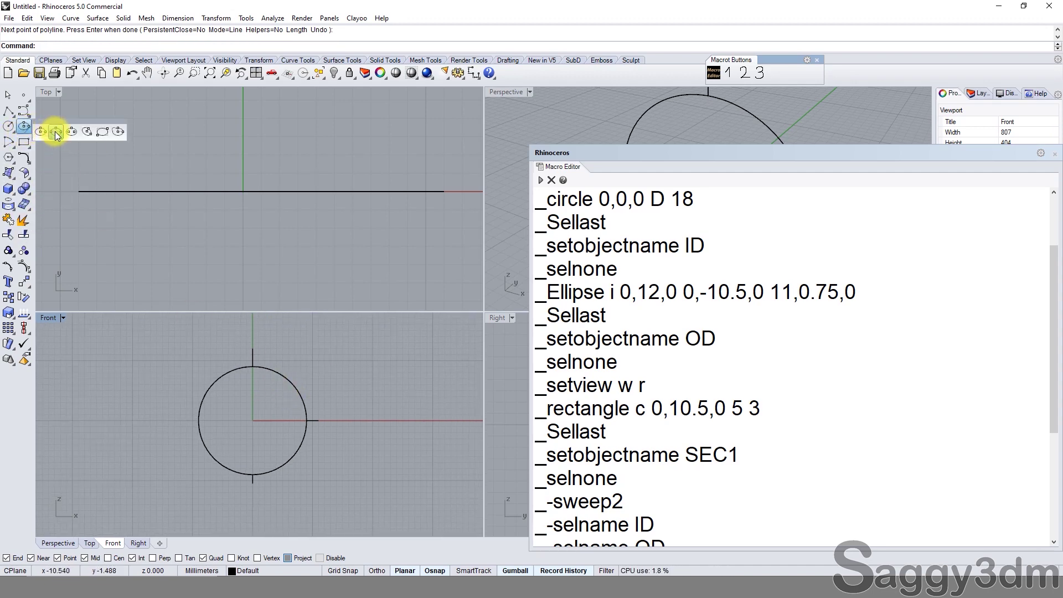
left_click(55, 131)
left_click(253, 348)
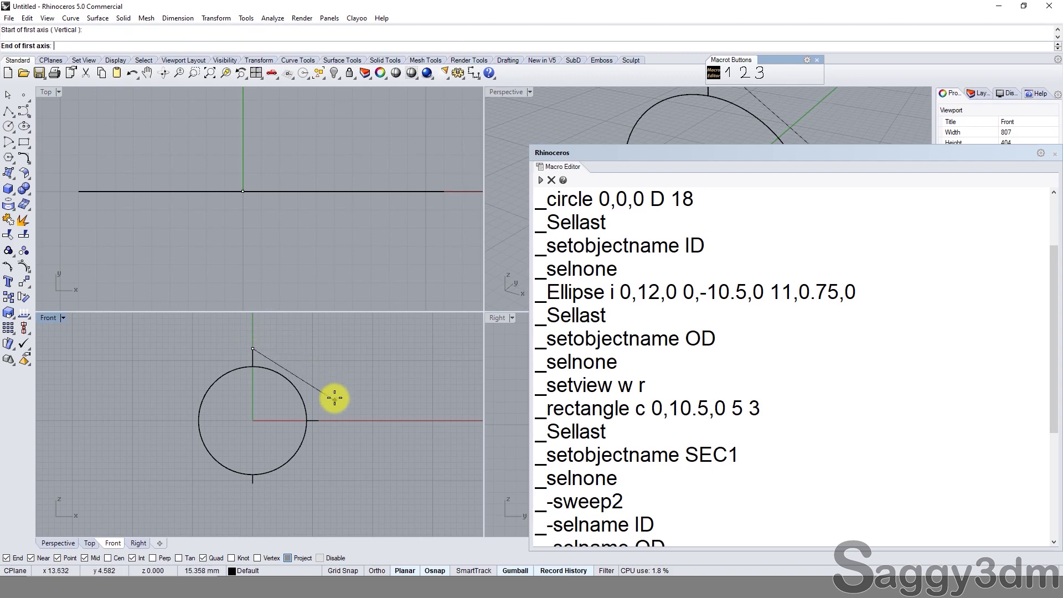
left_click(254, 481)
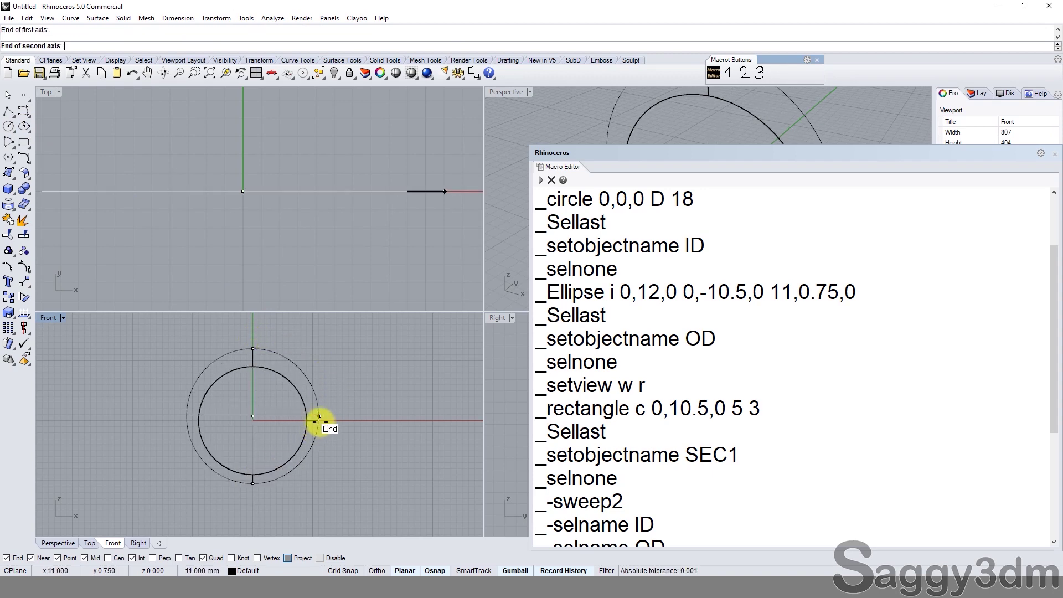
scroll(308, 421, "up", 3)
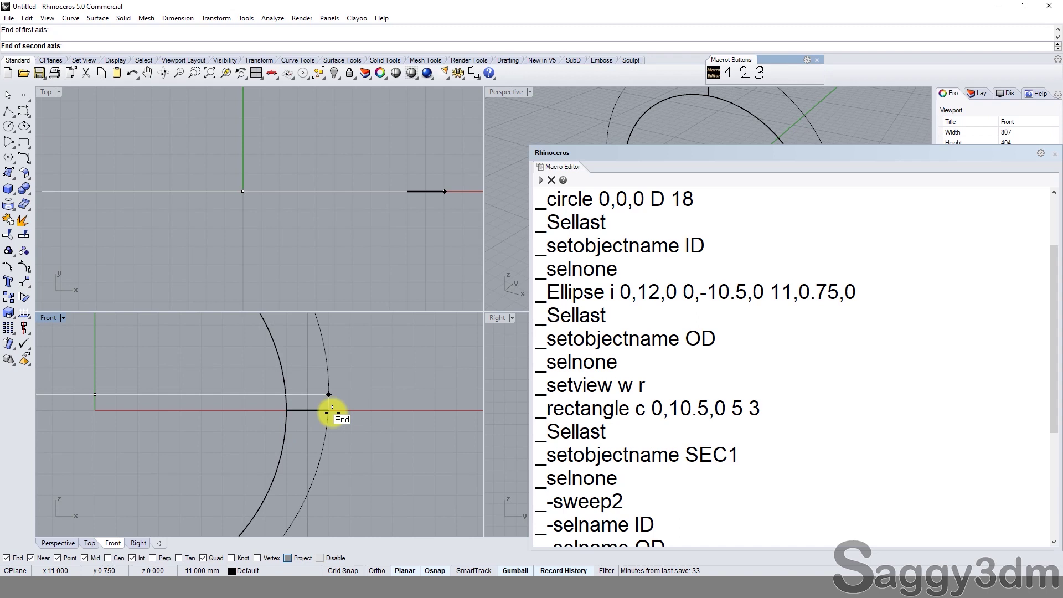
left_click(331, 410)
scroll(350, 401, "down", 1)
scroll(350, 401, "down", 5)
Step: Place Point objects at the trial ellipse's top, right and bottom quadrants
left_click(24, 94)
scroll(248, 330, "up", 1)
left_click(256, 339)
scroll(367, 451, "down", 1)
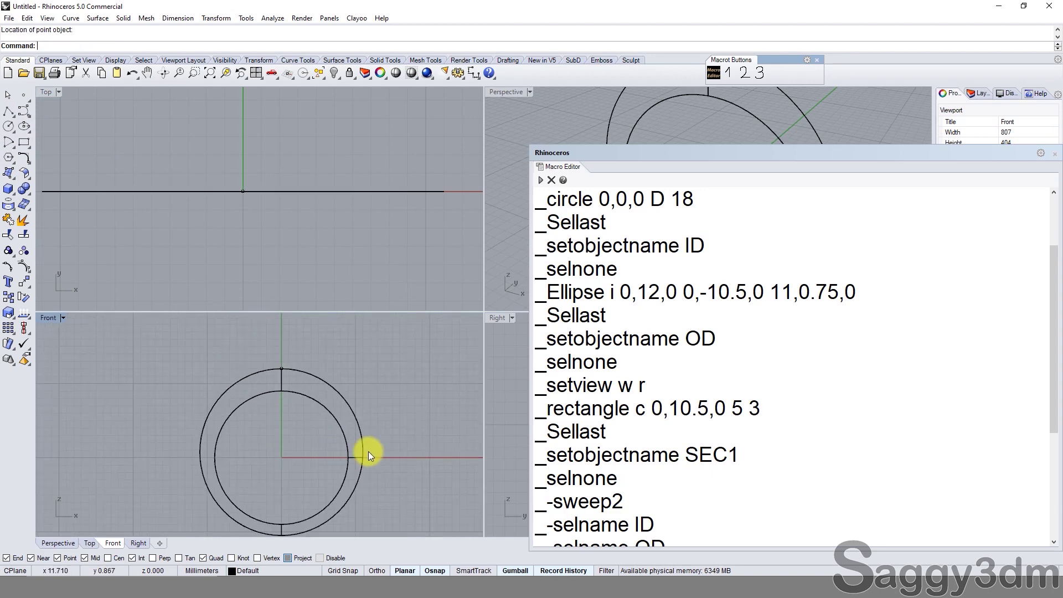
scroll(371, 459, "up", 3)
scroll(368, 465, "up", 2)
key("ctrl+z")
right_click(361, 441)
left_click(351, 420)
scroll(353, 443, "down", 3)
scroll(352, 443, "up", 3)
left_click(357, 421)
scroll(357, 420, "up", 1)
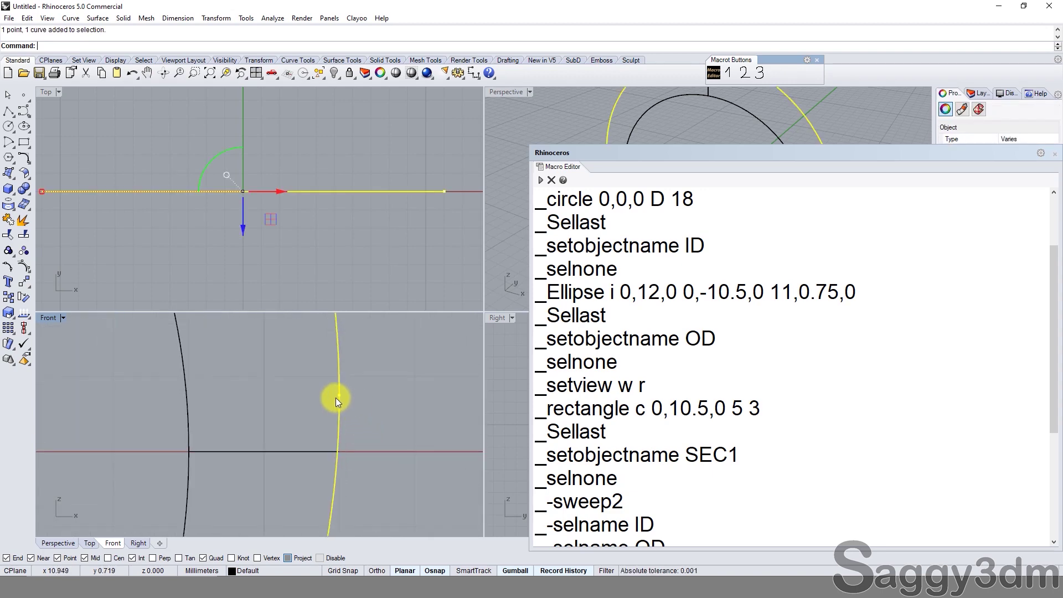
right_click(338, 397)
scroll(333, 407, "down", 3)
scroll(279, 470, "down", 2)
scroll(283, 473, "up", 3)
left_click(283, 472)
scroll(307, 467, "up", 1)
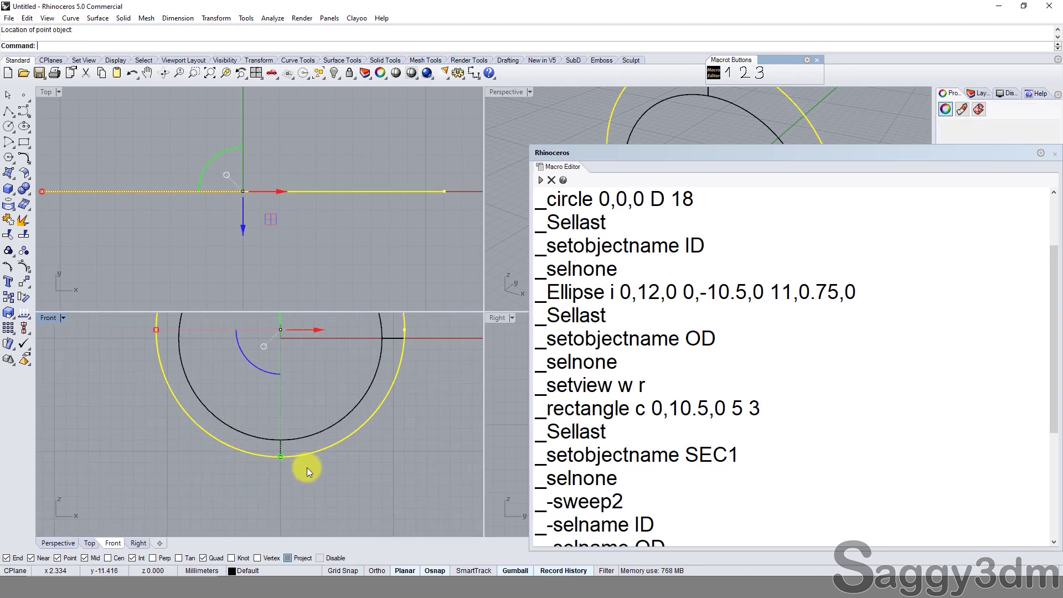
Step: Delete the trial ellipse and the right and top guide lines, then maximise Perspective
left_click(314, 456)
key("Delete")
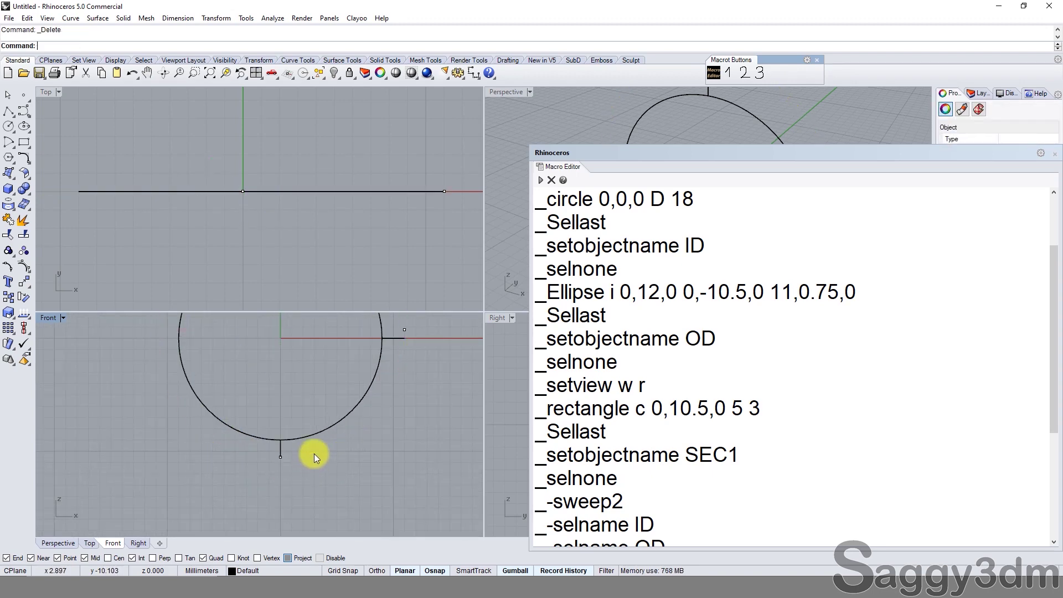
scroll(304, 452, "down", 2)
scroll(334, 397, "up", 2)
left_click(360, 412)
key("Delete")
scroll(269, 373, "down", 2)
left_click(263, 347)
scroll(285, 470, "down", 2)
scroll(251, 421, "up", 3)
key("Delete")
scroll(260, 433, "down", 3)
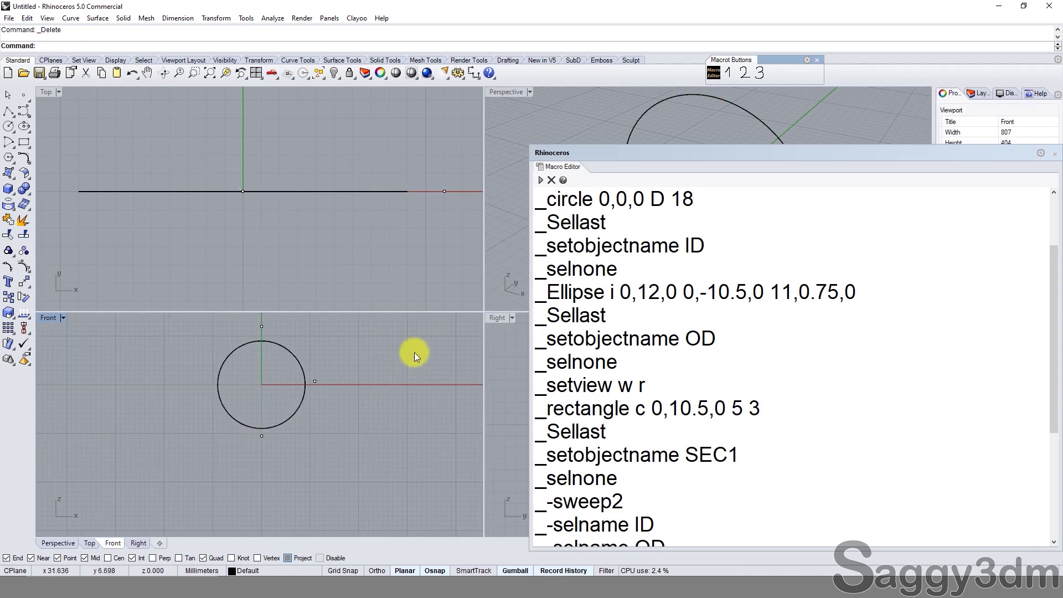
double_click(497, 92)
key("ctrl+z")
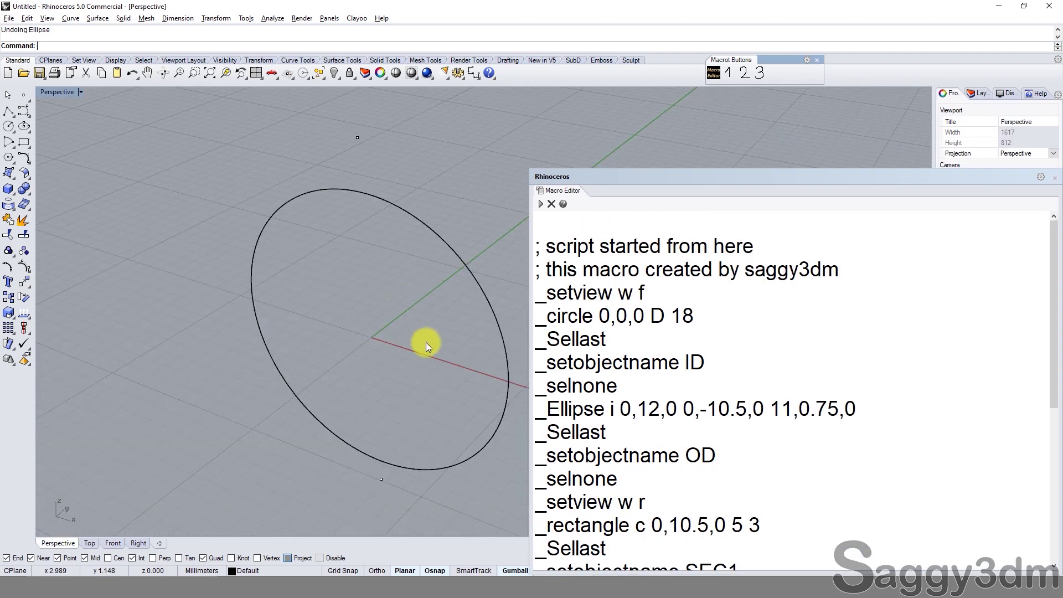
Step: Switch to an enlarged Front view zoomed in on the circle
right_click_drag(423, 340, 474, 277)
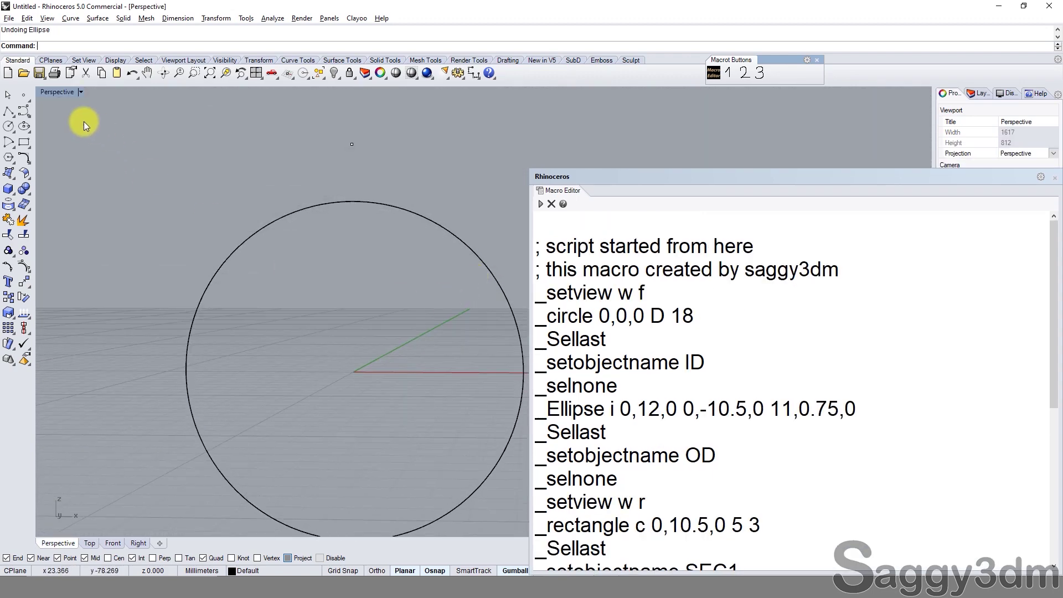
double_click(58, 92)
left_click(46, 92)
key("Escape")
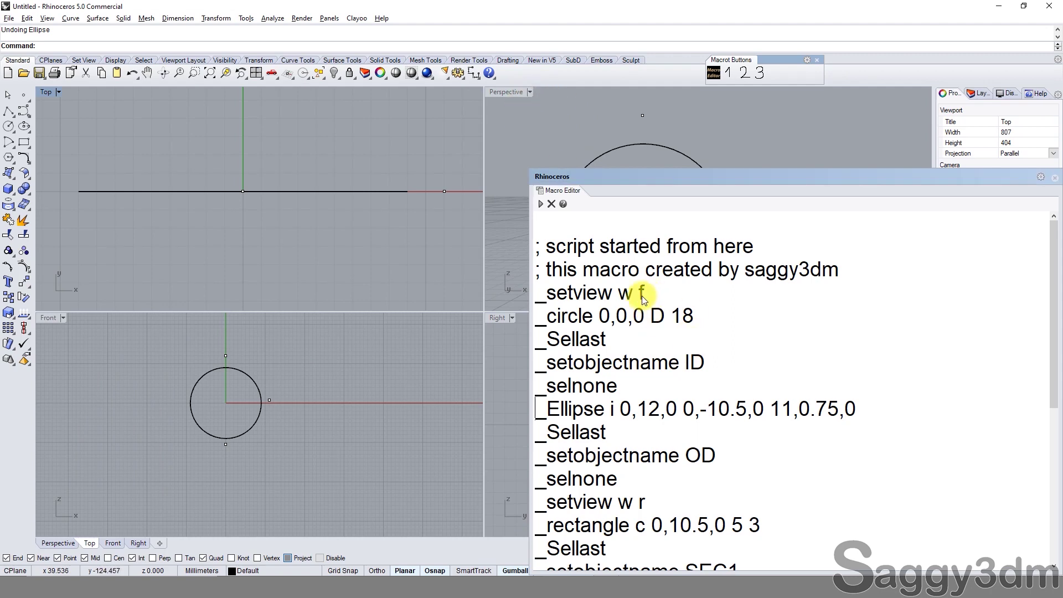
left_click_drag(646, 294, 612, 294)
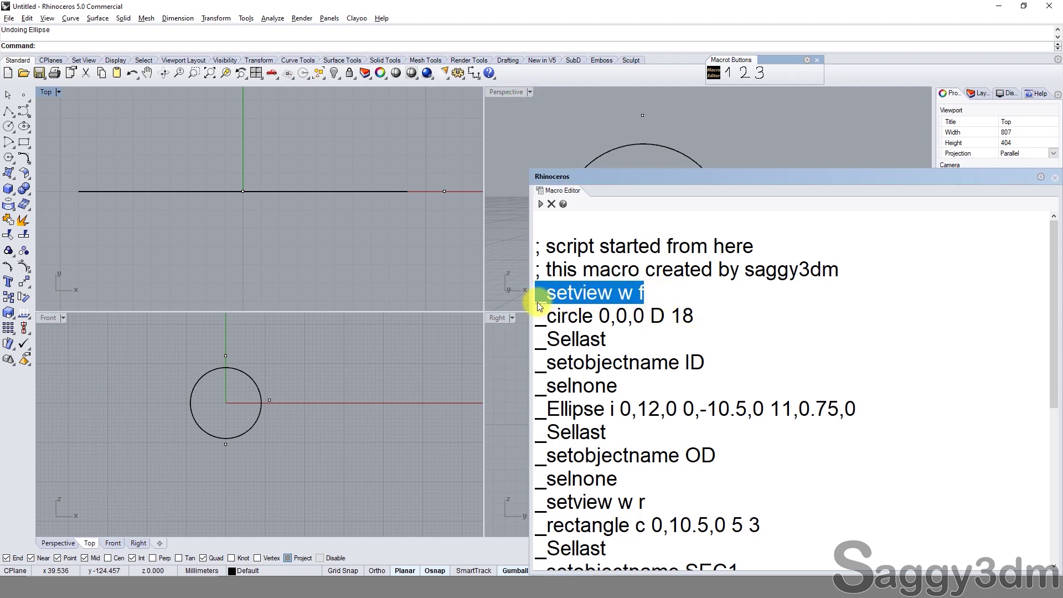
left_click(256, 411)
key("Escape")
double_click(52, 321)
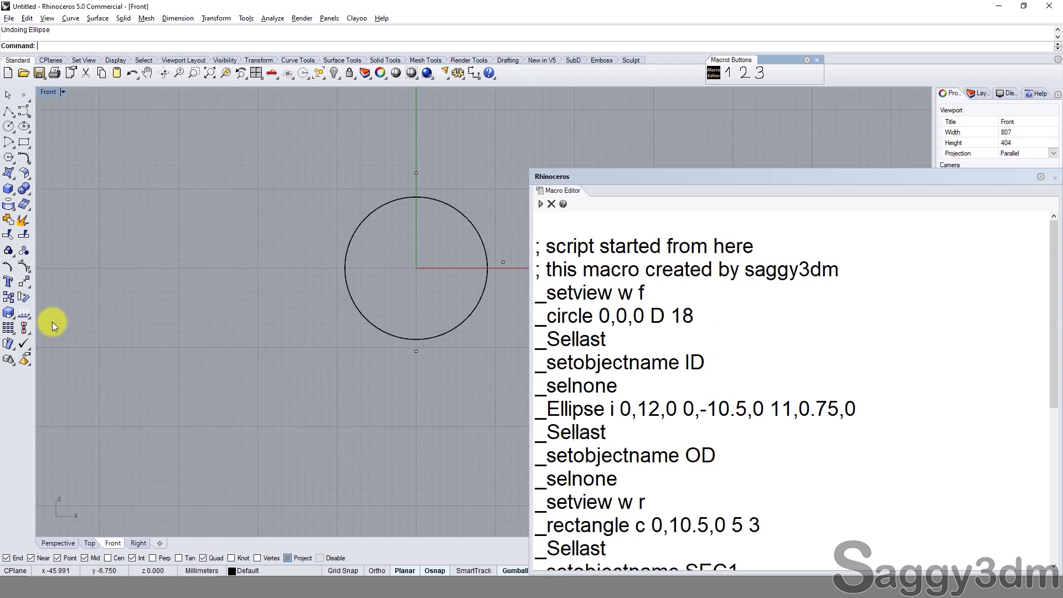
scroll(429, 252, "up", 3)
Step: Dimension 12.00 from the origin up to the point at 0,12, left of the circle
left_click(268, 197)
left_click(403, 201)
left_click(472, 74)
type("0")
key("Return")
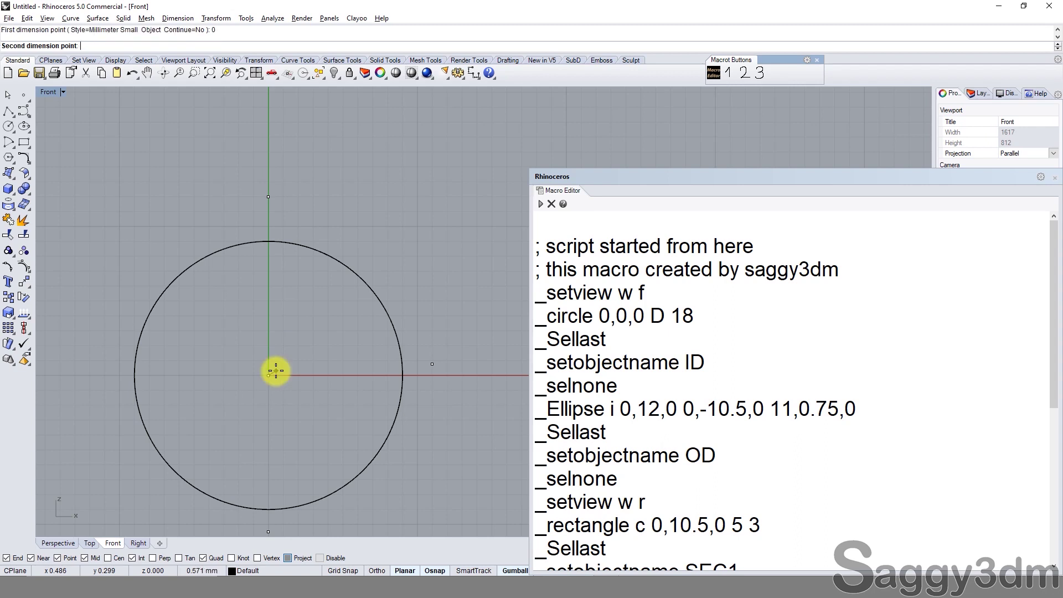
key("Escape")
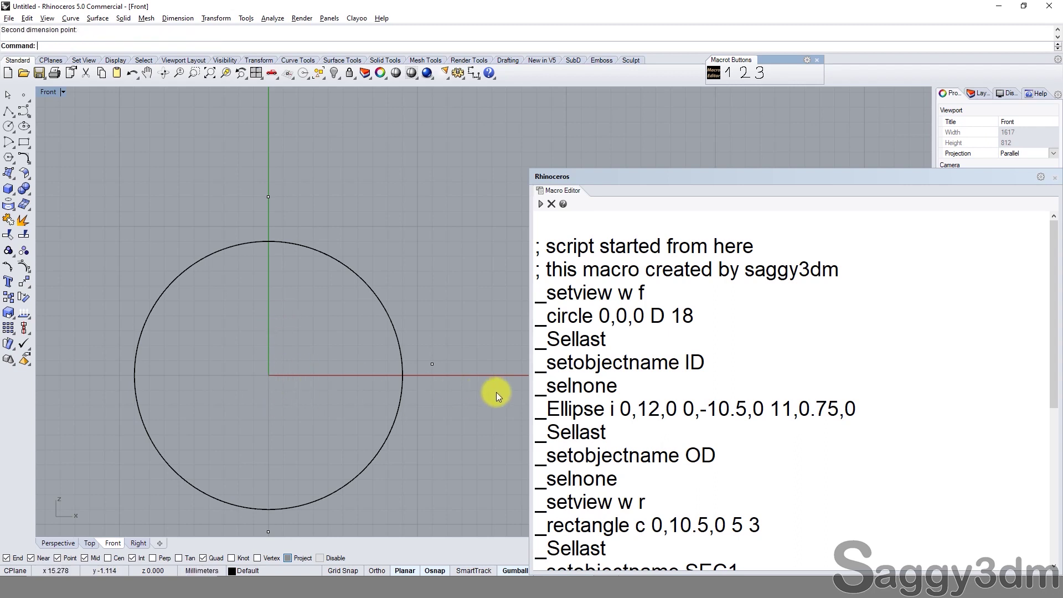
key("Return")
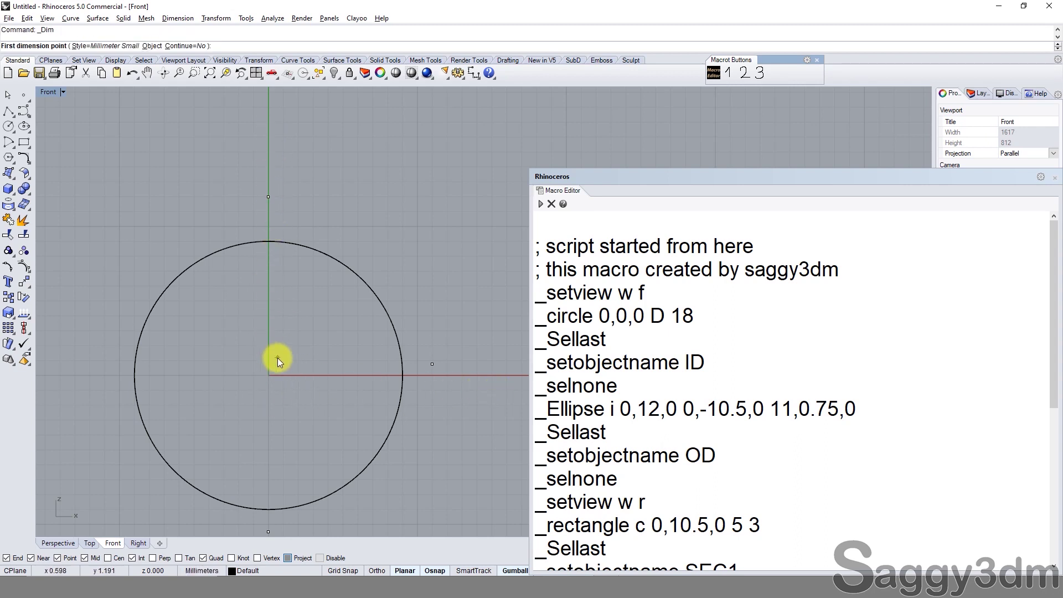
type("0")
key("Return")
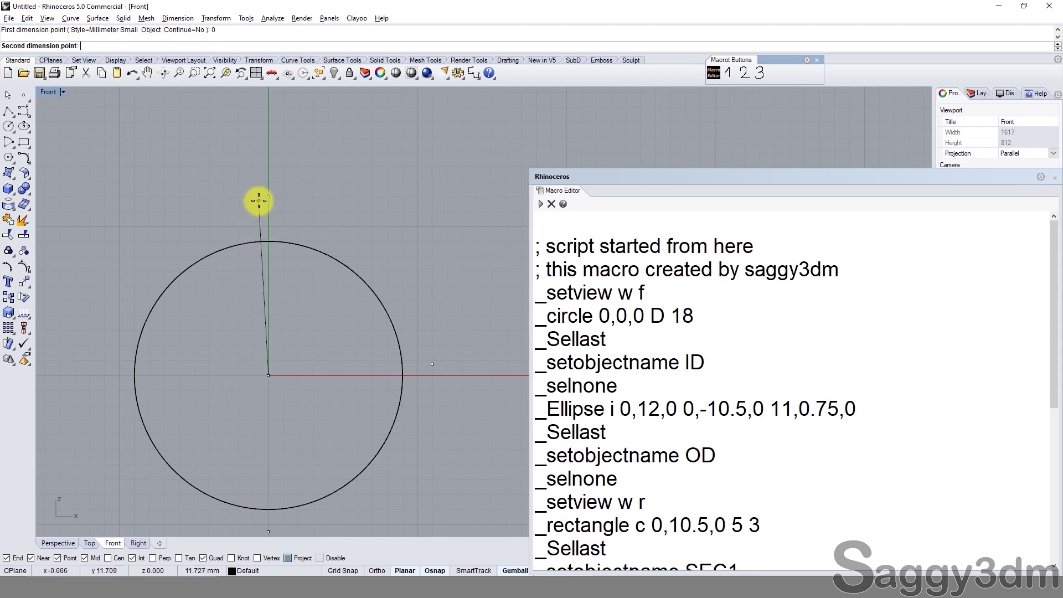
left_click(266, 199)
left_click(180, 221)
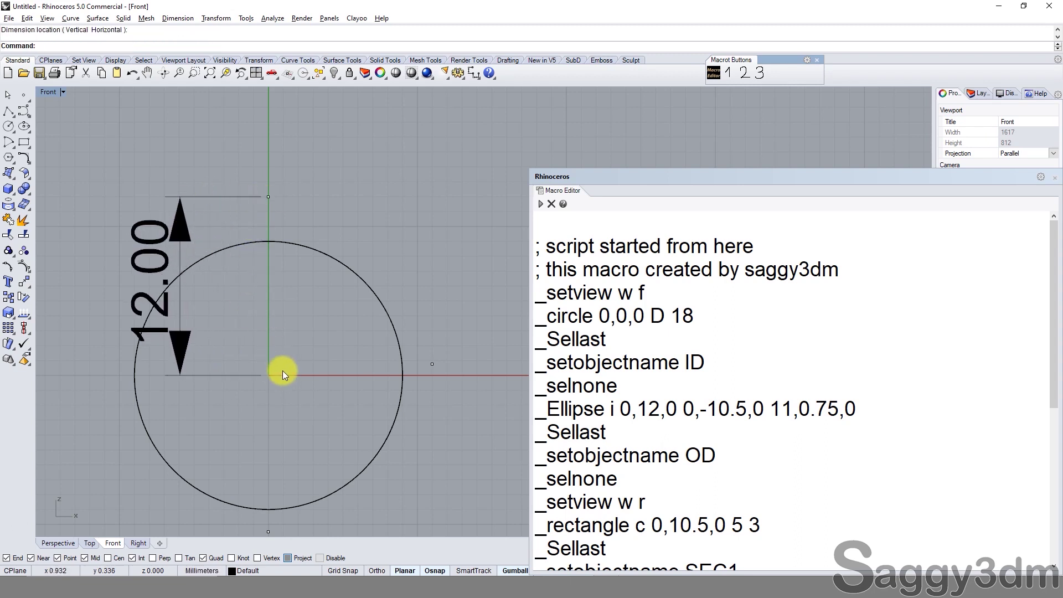
Step: Highlight the ellipse's 0,12,0 coordinate in the macro and recentre the circle
left_click(626, 410)
left_click(648, 414)
left_click_drag(649, 415, 677, 414)
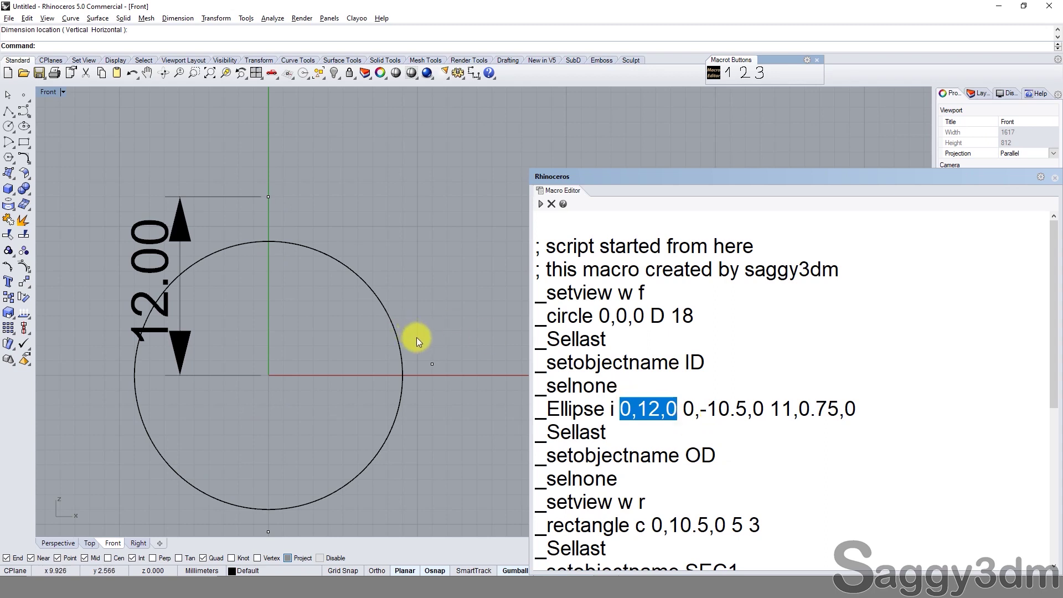
left_click(433, 364)
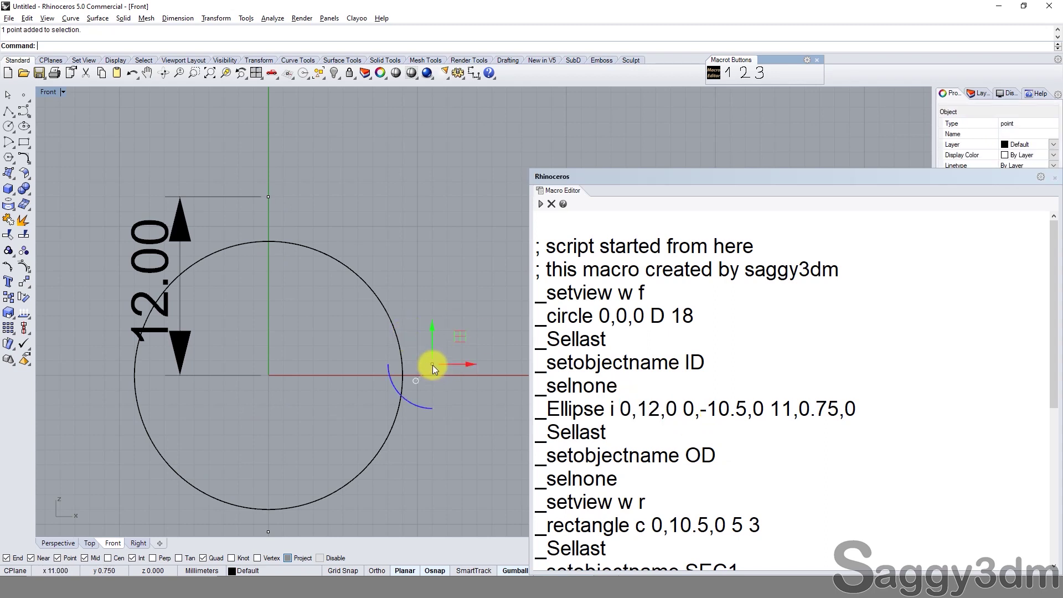
right_click_drag(463, 381, 409, 362)
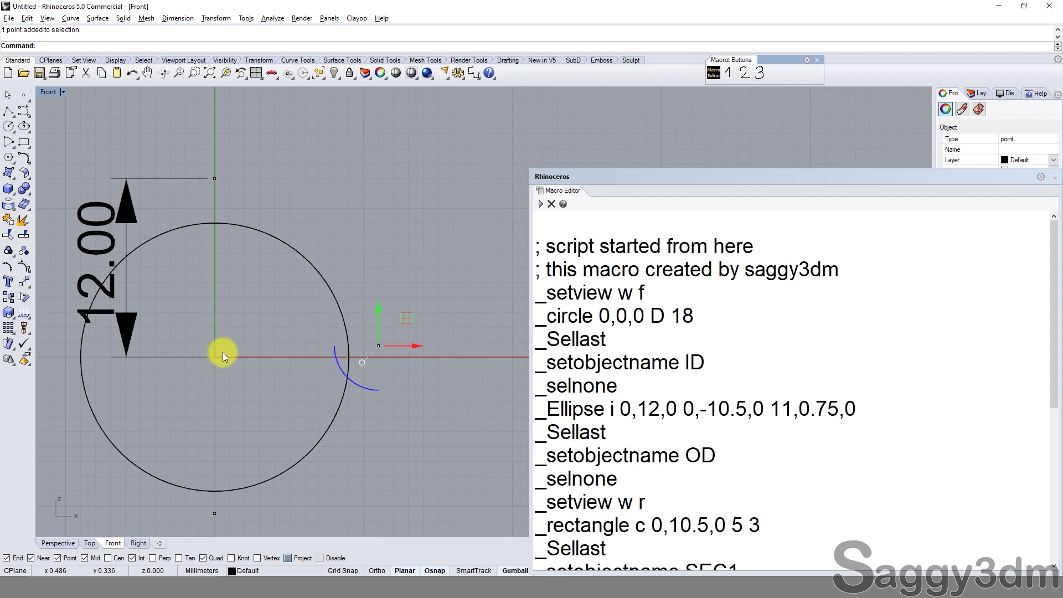
Step: Dimension 11.00 from the origin to the point at 11,0.75, below the axis
type("dim")
key("Return")
scroll(363, 364, "up", 2)
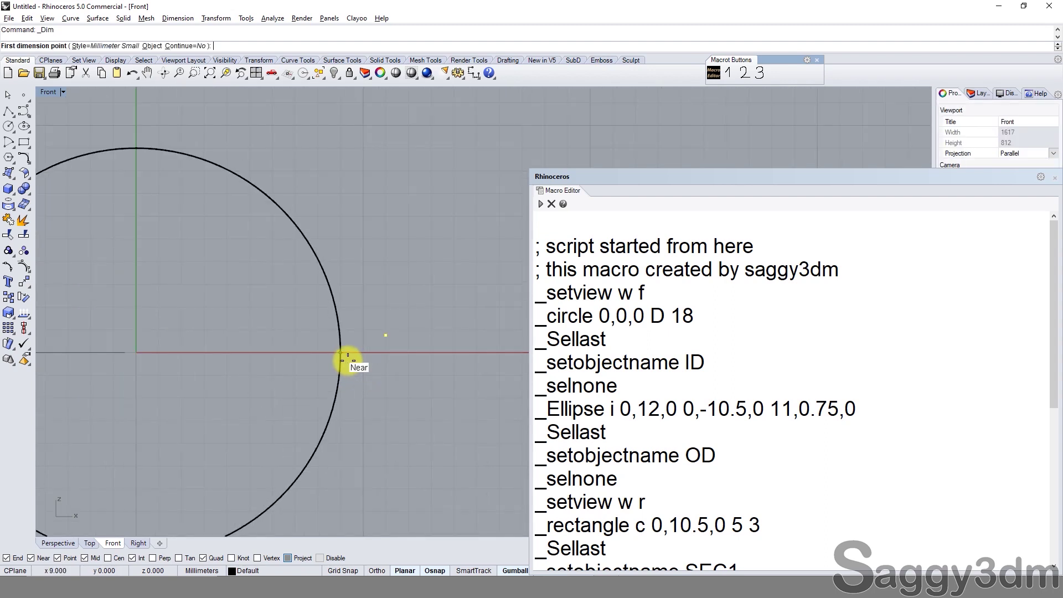
scroll(342, 354, "down", 2)
type("0")
key("Return")
left_click(373, 354)
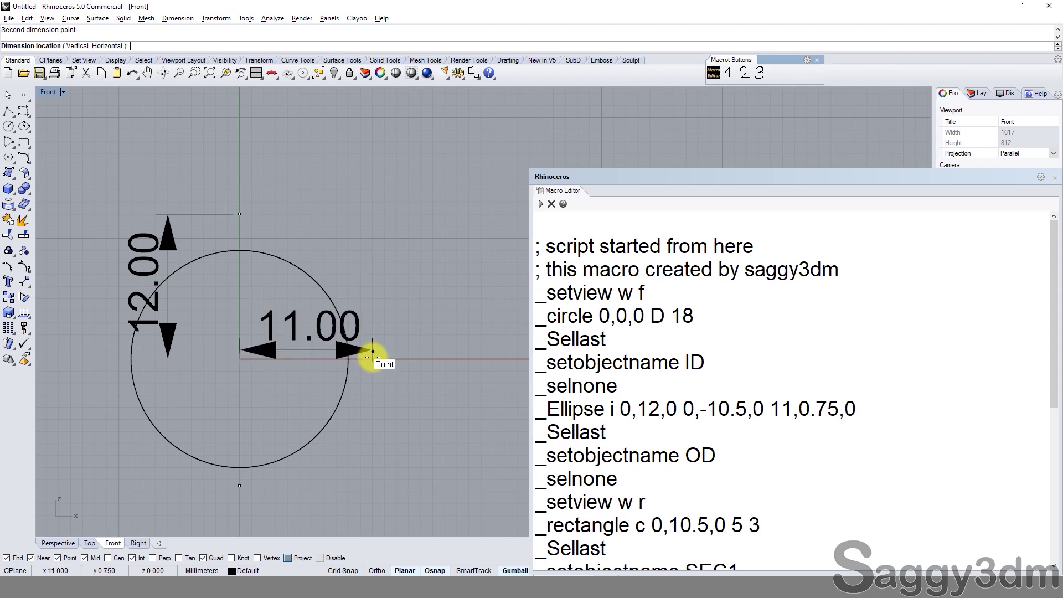
left_click(380, 396)
Step: Highlight the ellipse's 0,12,0 and -10.5 coordinates in the macro text
scroll(277, 382, "up", 1)
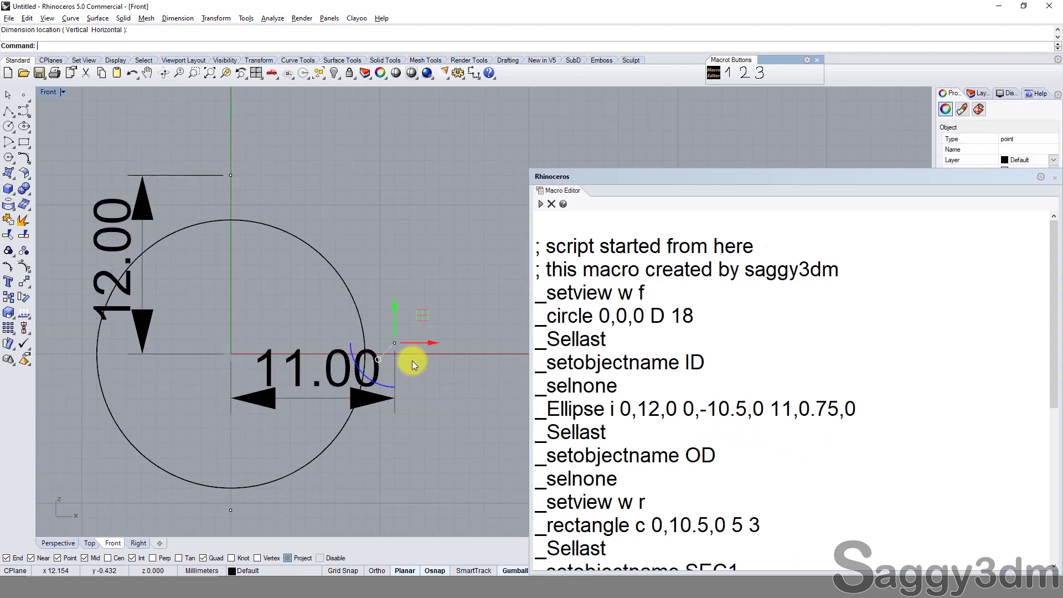
scroll(397, 360, "up", 2)
double_click(637, 413)
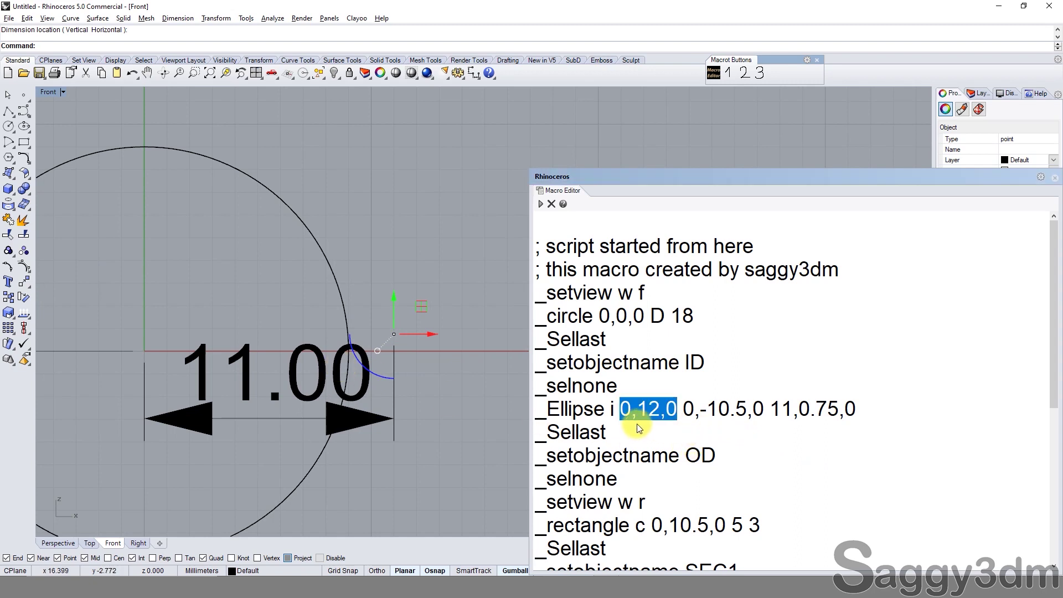
left_click_drag(694, 412, 754, 422)
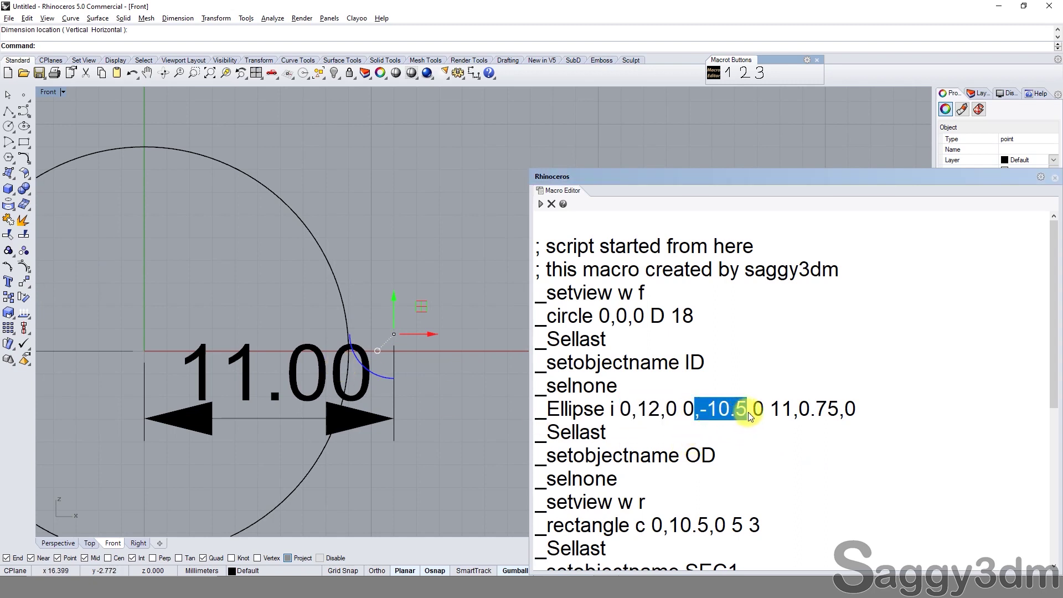
scroll(721, 408, "down", 3)
scroll(749, 328, "up", 2)
scroll(748, 327, "up", 1)
scroll(294, 415, "down", 5)
scroll(271, 431, "up", 3)
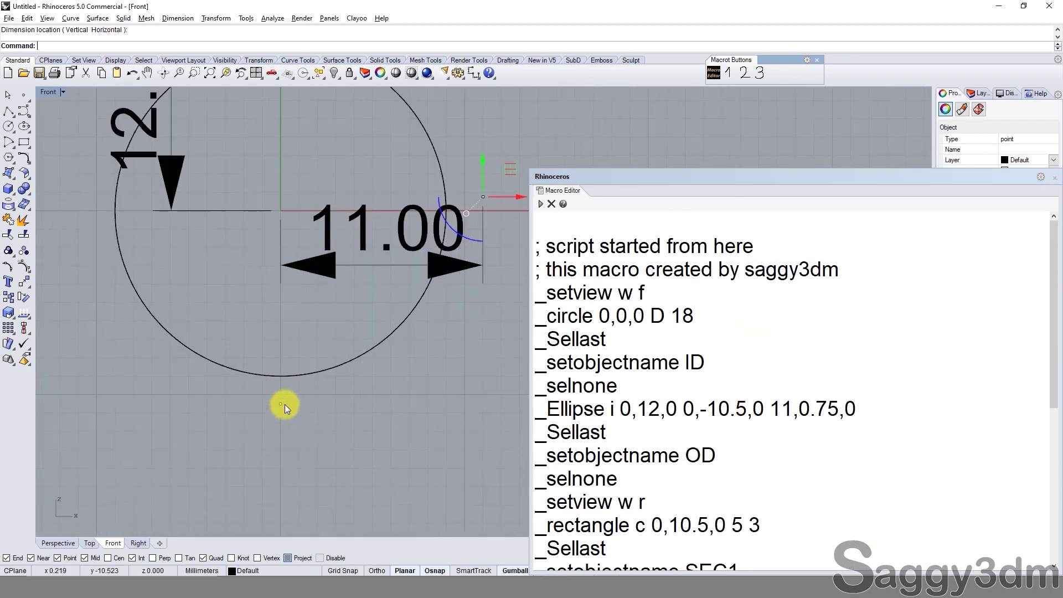
Step: Dimension 10.50 from the origin down to 0,-10.5, left of the circle
key("Return")
type("0")
key("Return")
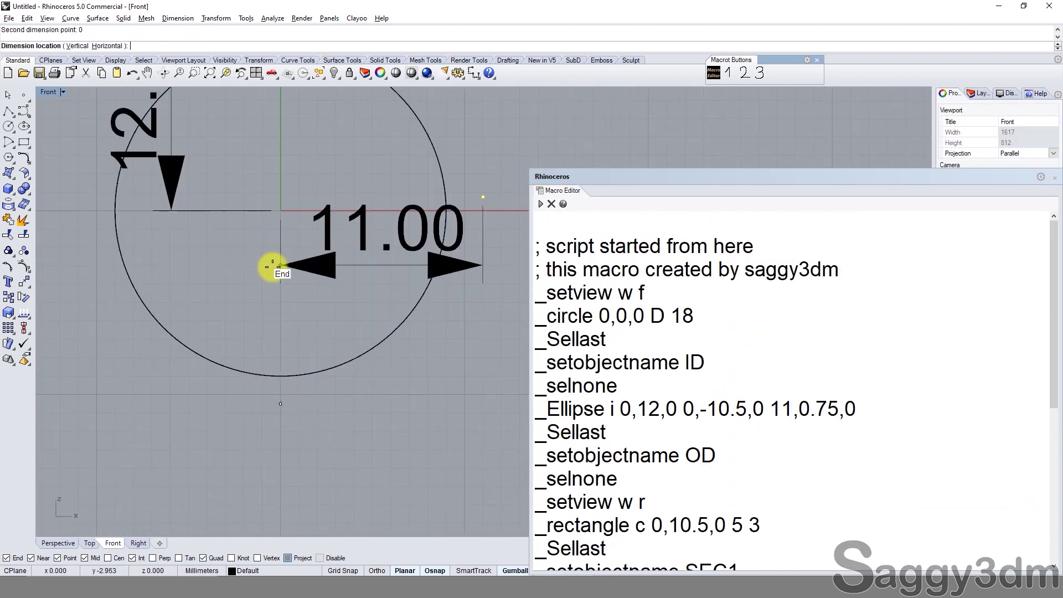
key("Escape")
key("Return")
type("0")
key("Return")
left_click(279, 406)
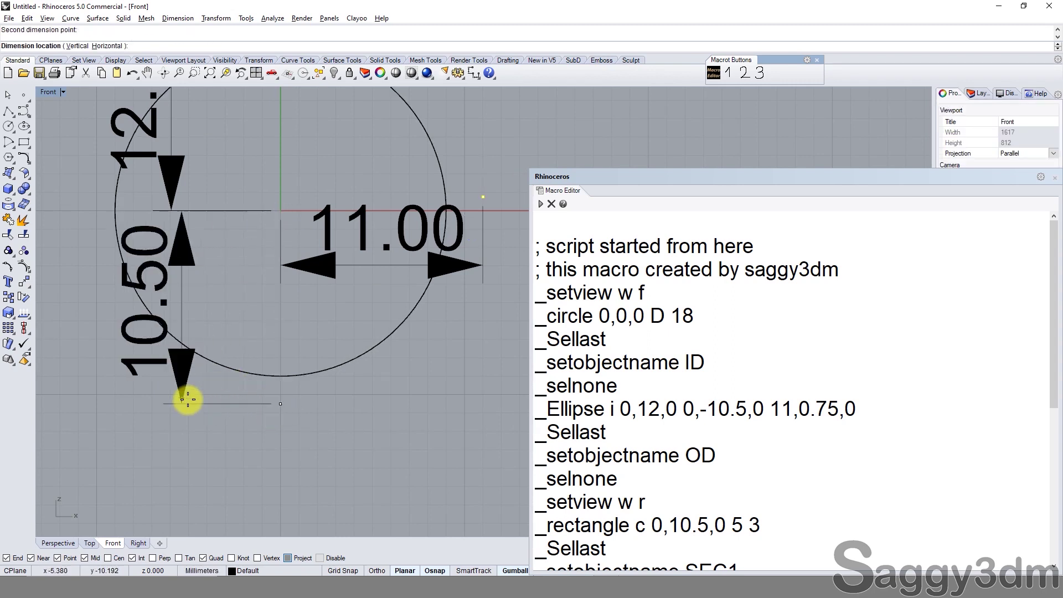
left_click(144, 381)
scroll(268, 313, "down", 2)
scroll(159, 350, "up", 2)
left_click(159, 350)
left_click(335, 417)
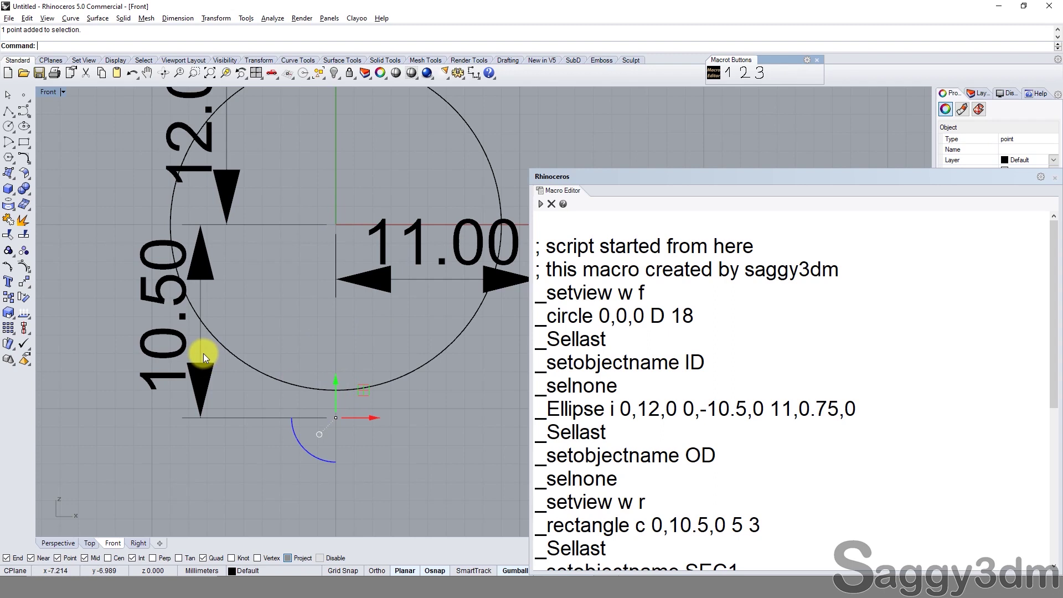
left_click(692, 420)
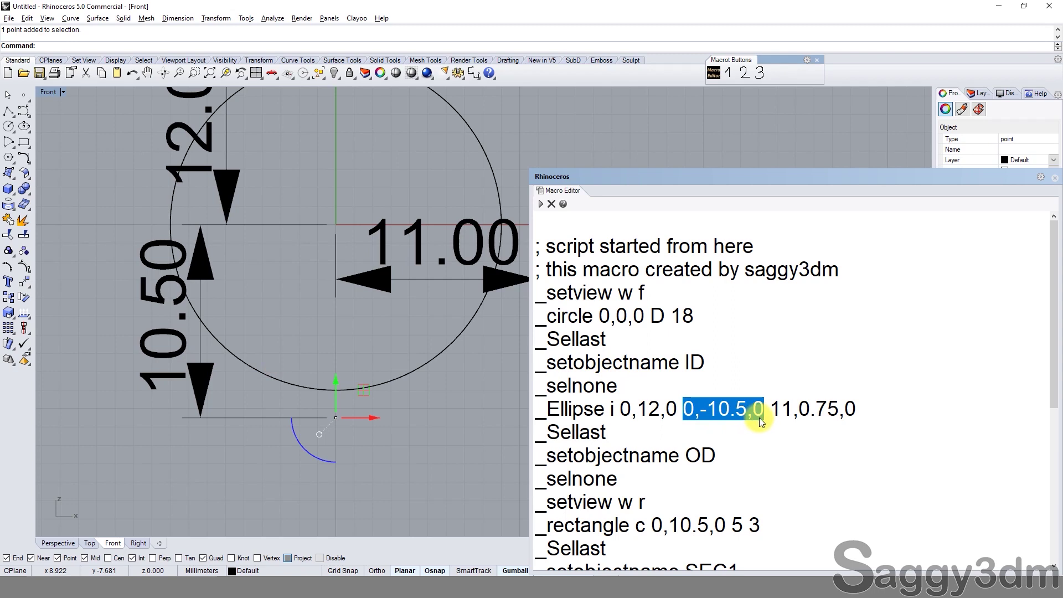
Step: Locate the ellipse's 11,0.75,0 coordinate in the macro text
scroll(299, 320, "down", 1)
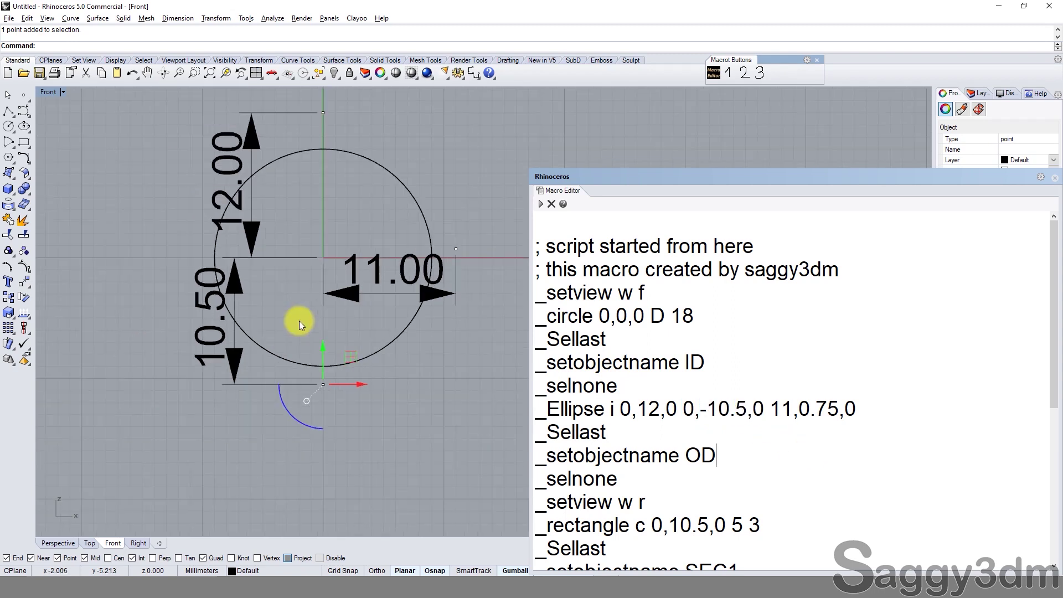
scroll(473, 287, "up", 1)
scroll(463, 261, "up", 1)
scroll(387, 296, "up", 1)
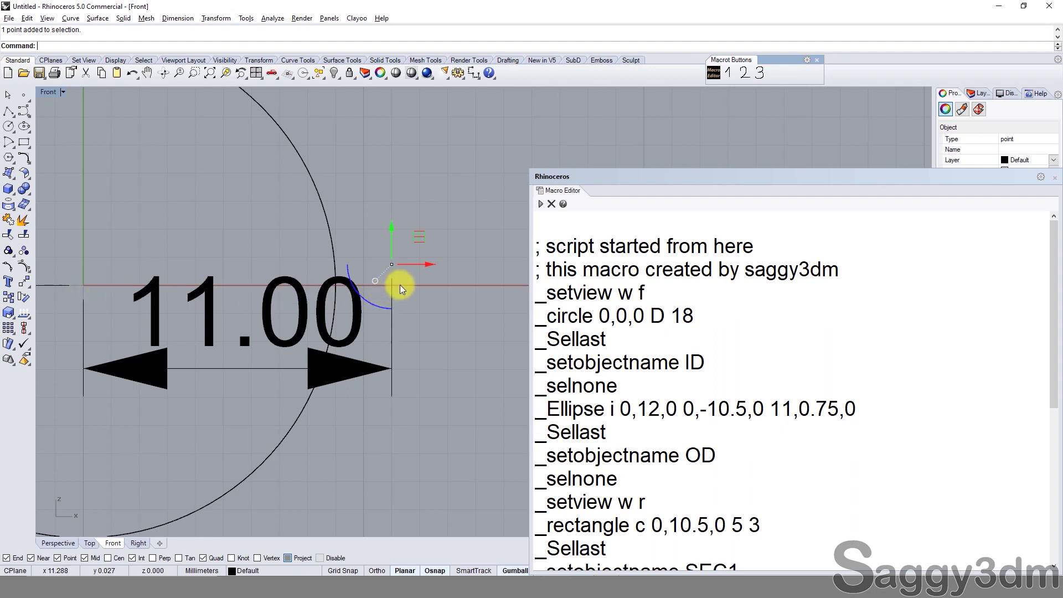
scroll(400, 285, "down", 1)
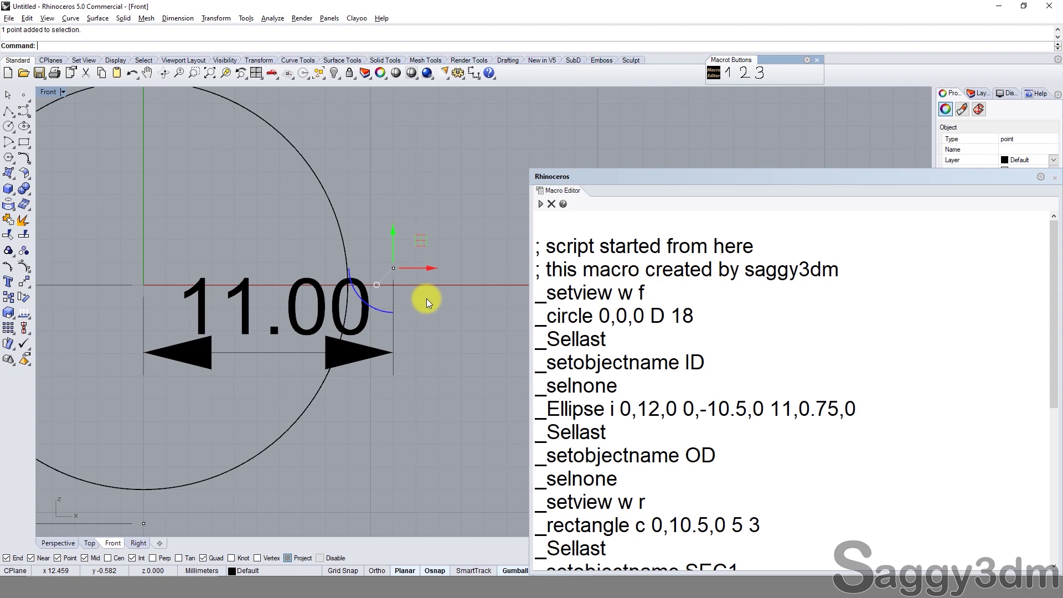
scroll(143, 145, "down", 1)
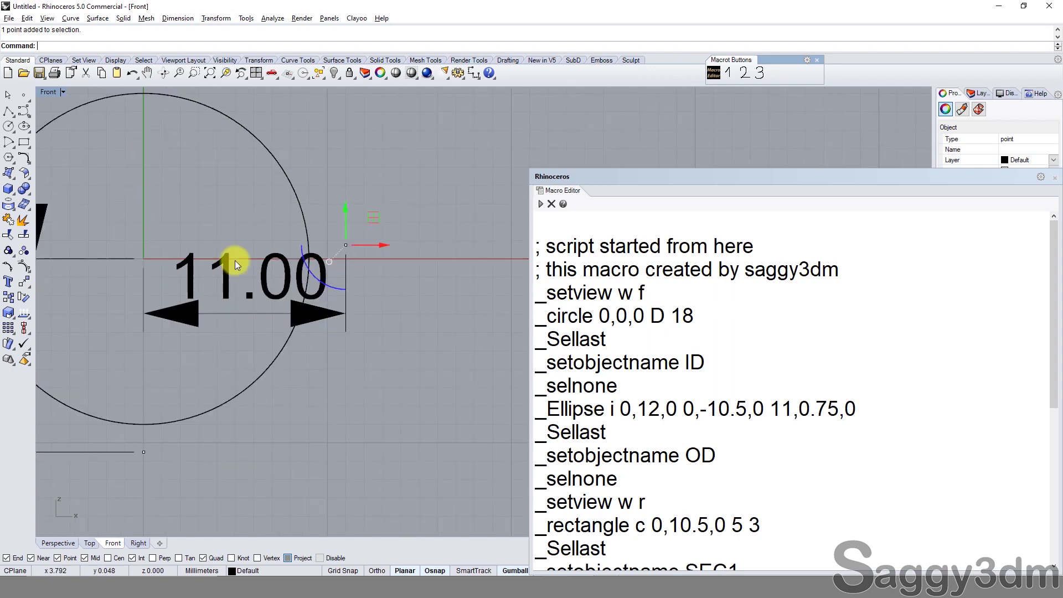
scroll(304, 273, "up", 2)
scroll(321, 261, "down", 1)
scroll(396, 275, "up", 1)
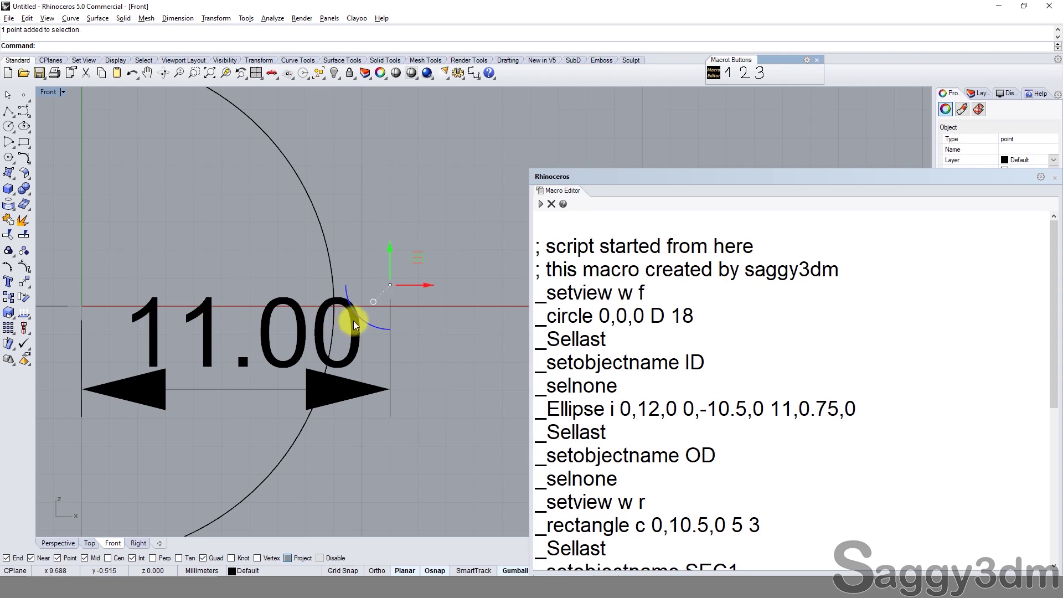
left_click(784, 415)
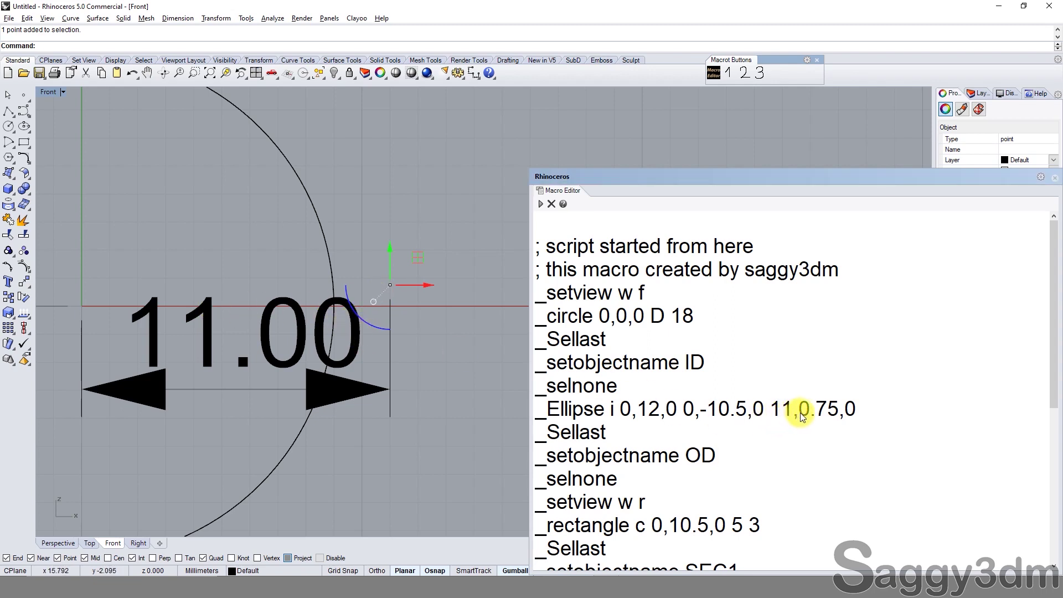
scroll(321, 339, "down", 1)
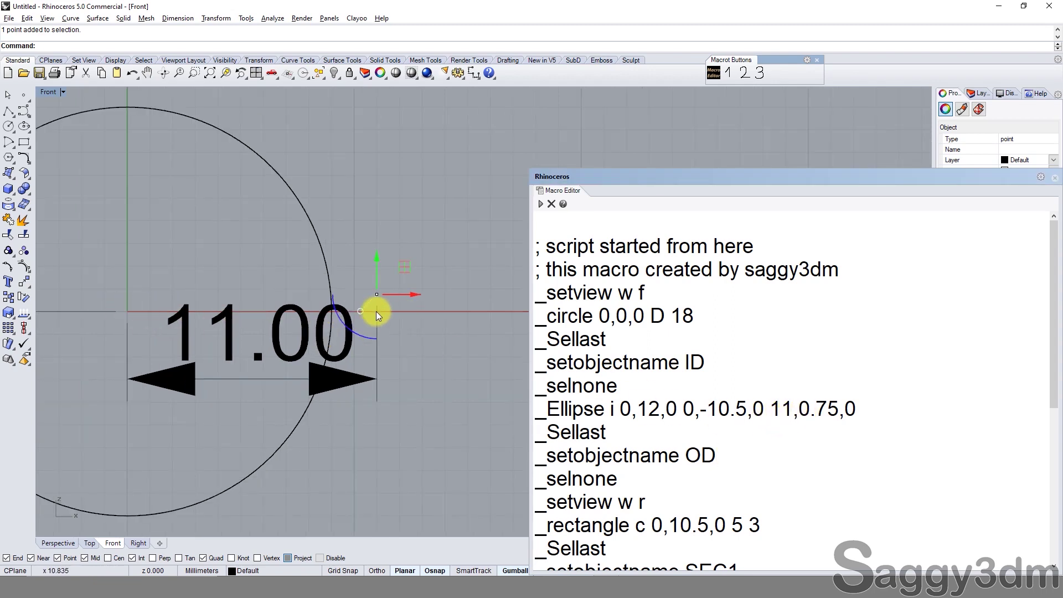
Step: Add a 0.75 dimension from the origin to the point at 11,0.75
left_click(473, 73)
type("0")
key("Return")
type("0")
key("Return")
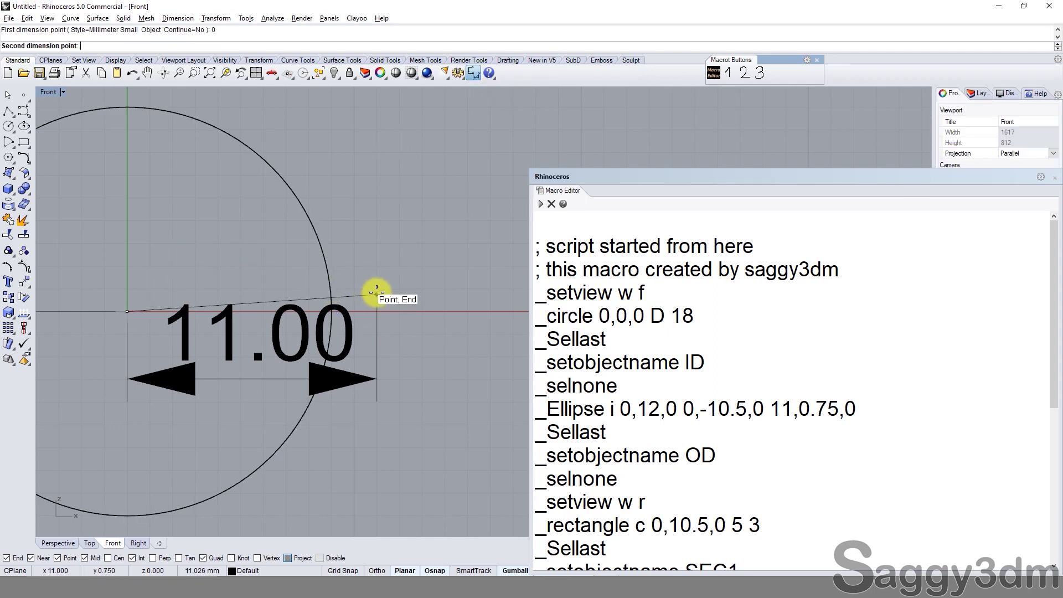
scroll(398, 296, "down", 3)
scroll(351, 303, "up", 2)
left_click(380, 304)
left_click(333, 320)
scroll(327, 303, "up", 4)
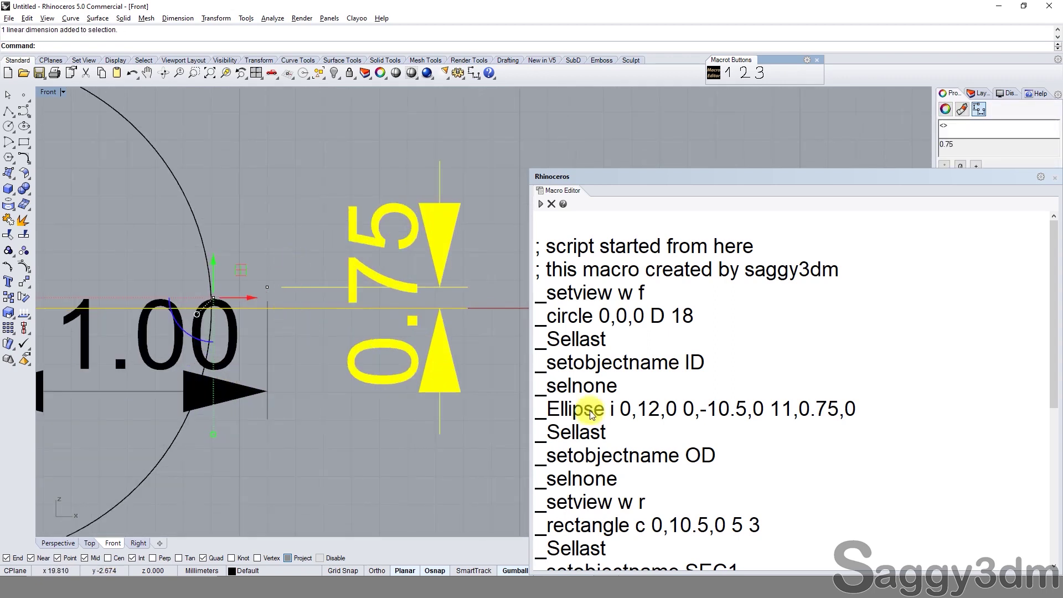
left_click(804, 414)
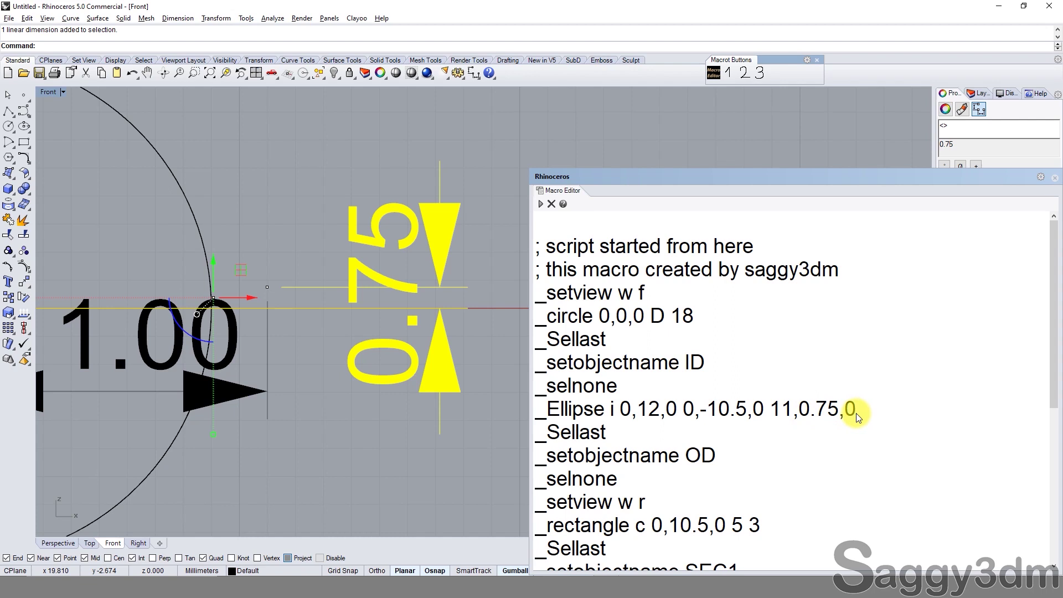
Step: Select the 11.00, 10.50 and 12.00 dimensions with the rest and delete them
scroll(314, 341, "down", 4)
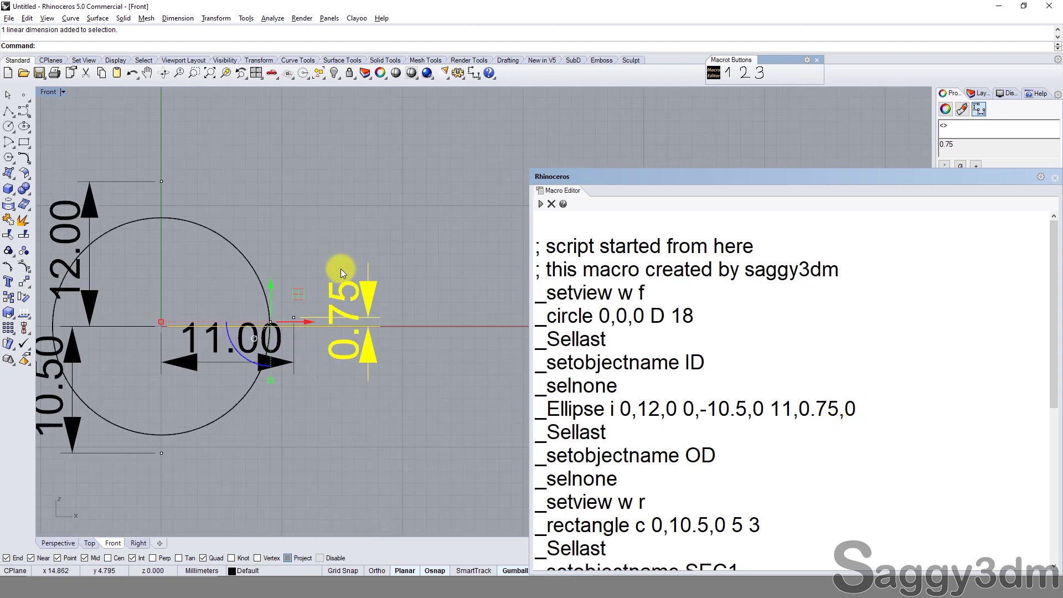
left_click(175, 371, "shift")
left_click(55, 431, "shift")
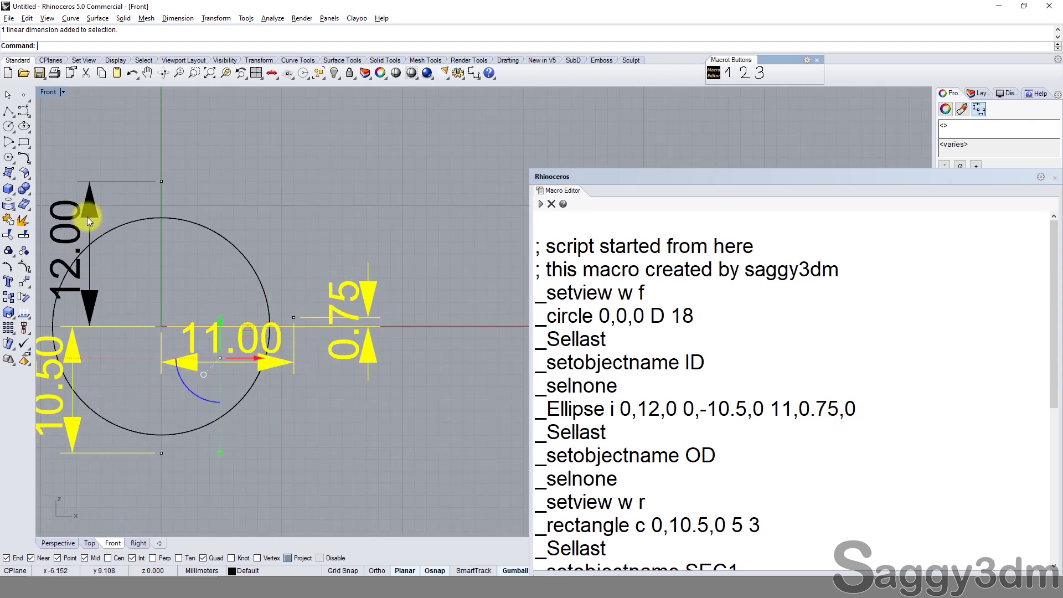
left_click(87, 213, "shift")
key("Delete")
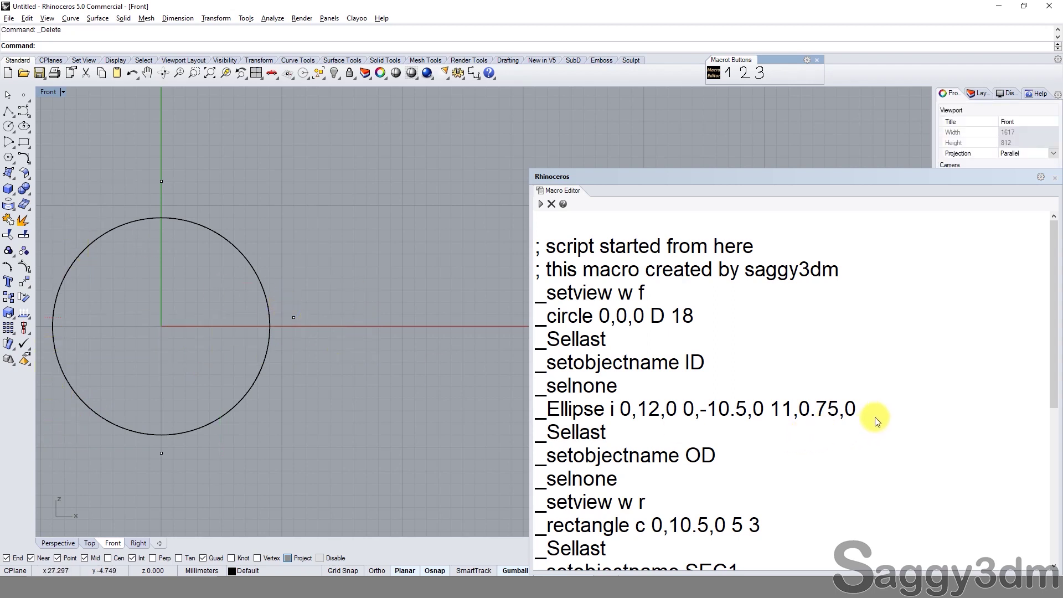
left_click(861, 409)
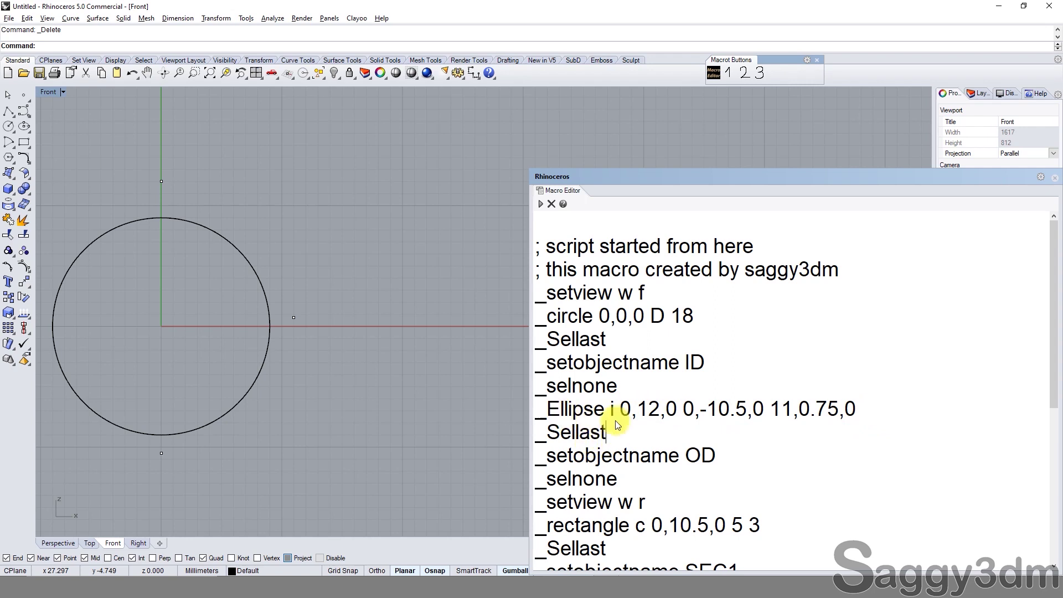
scroll(316, 298, "down", 2)
scroll(629, 413, "down", 1)
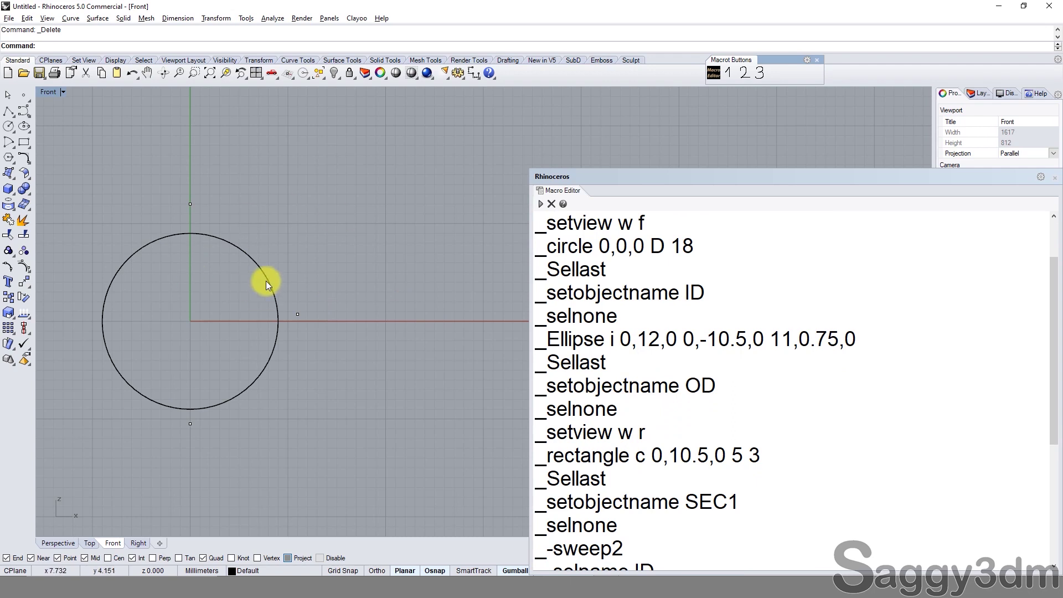
left_click(686, 389)
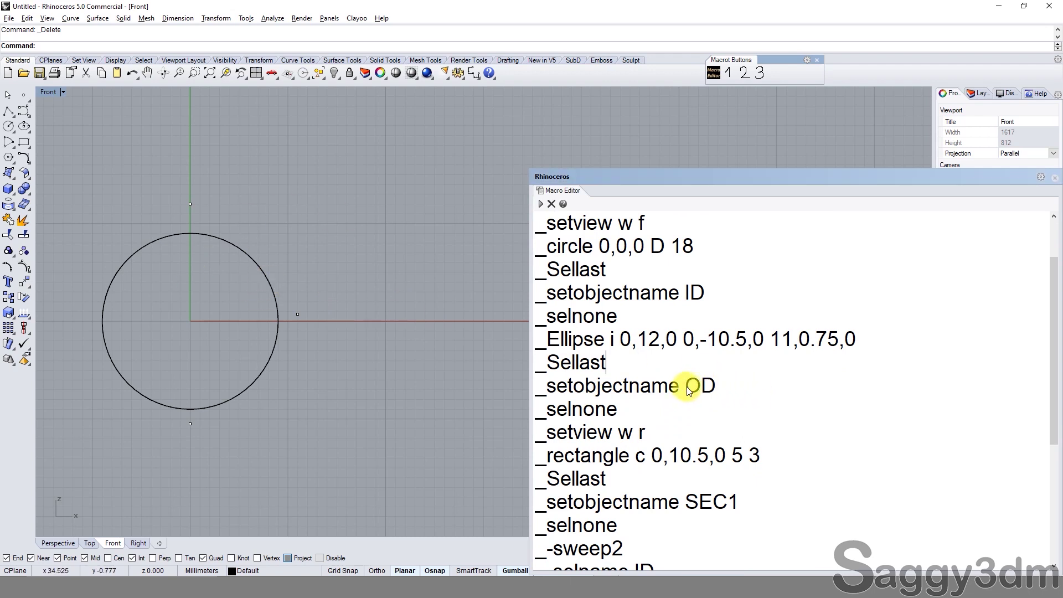
left_click(225, 244)
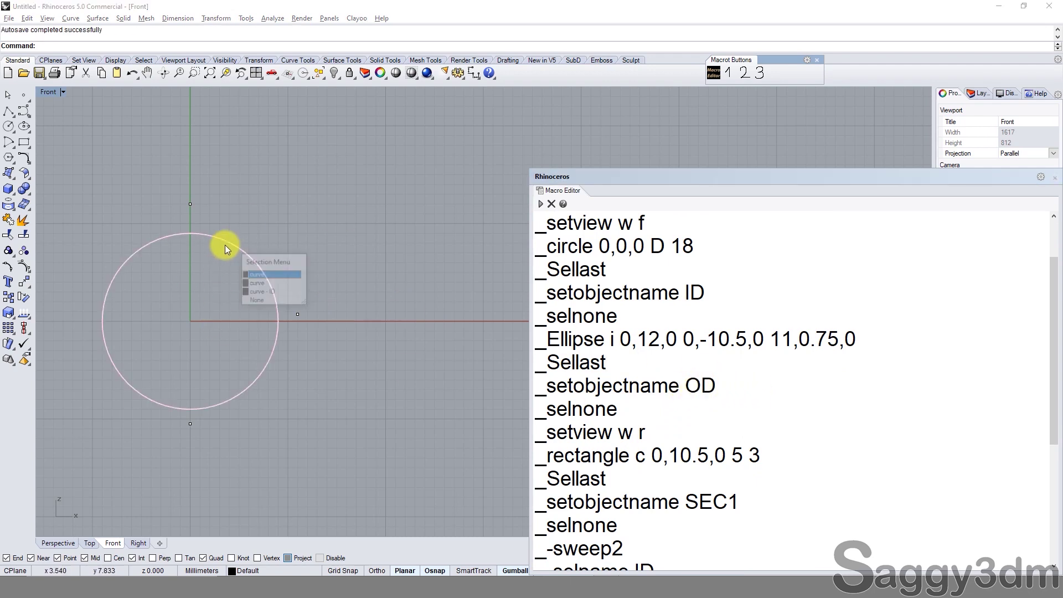
left_click(341, 224)
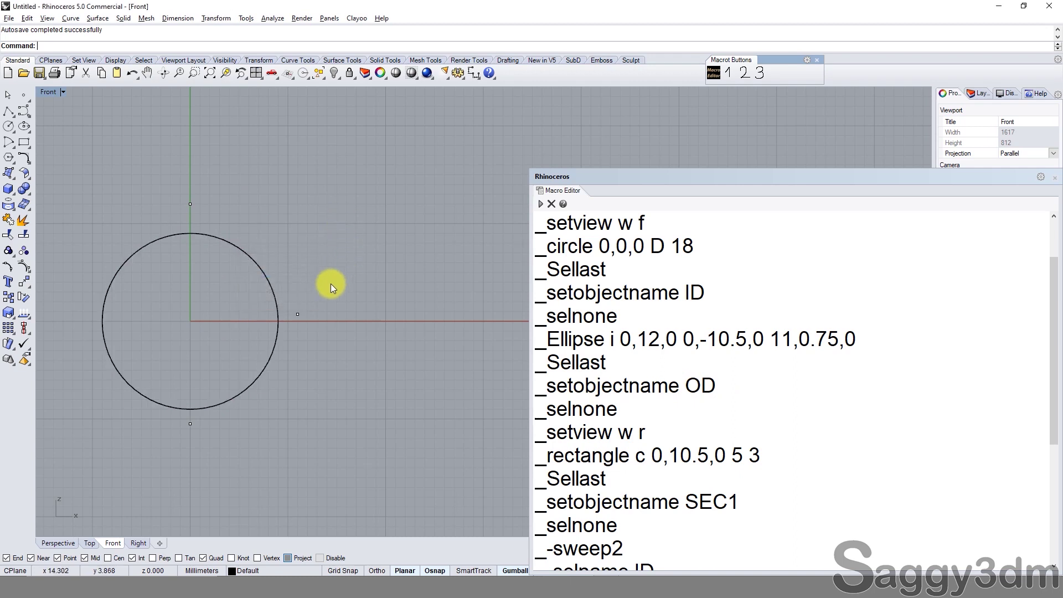
scroll(333, 280, "up", 2)
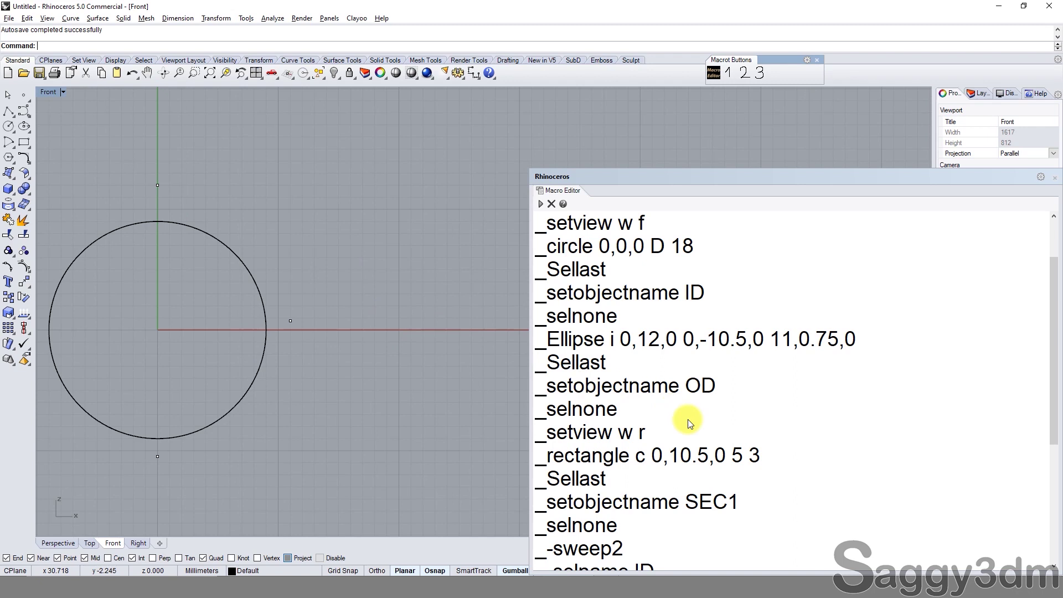
left_click(703, 413)
scroll(631, 468, "down", 1)
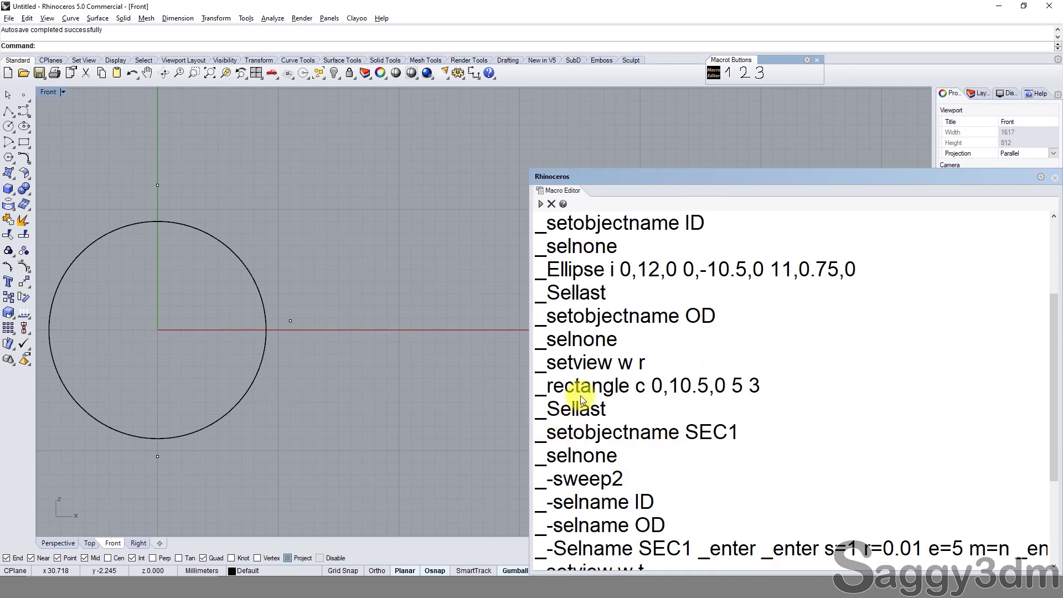
left_click_drag(652, 362, 554, 367)
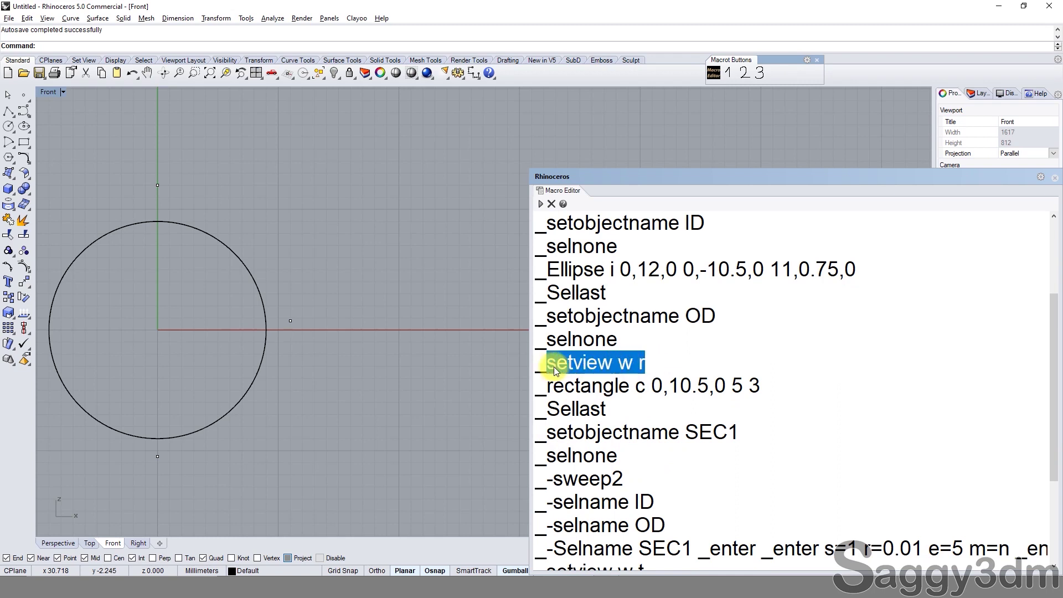
left_click_drag(672, 364, 535, 369)
left_click_drag(651, 363, 563, 371)
left_click_drag(651, 363, 534, 367)
left_click_drag(616, 340, 550, 344)
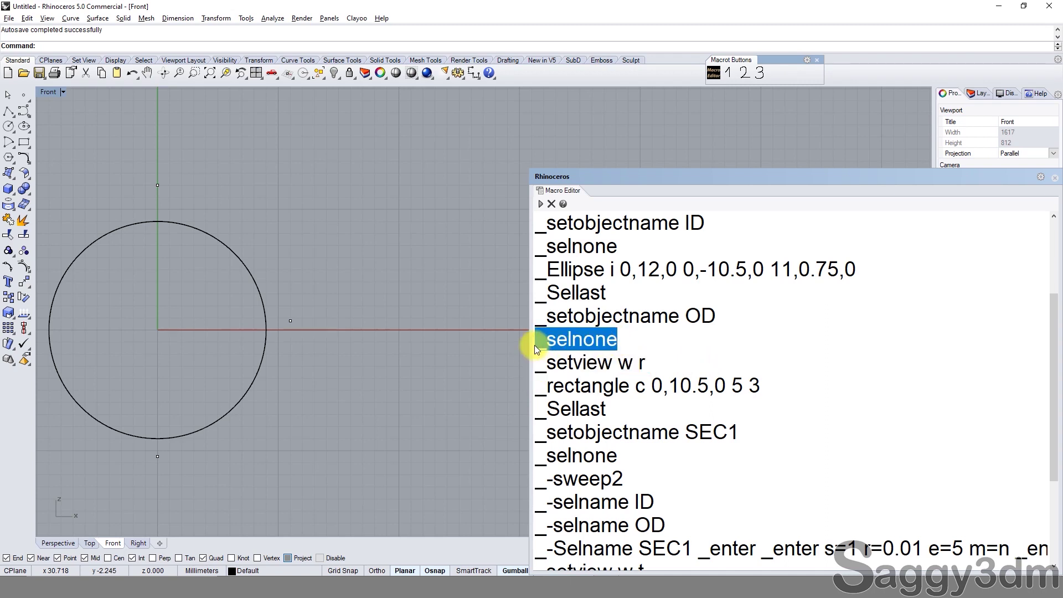
scroll(739, 351, "up", 1)
scroll(740, 351, "up", 1)
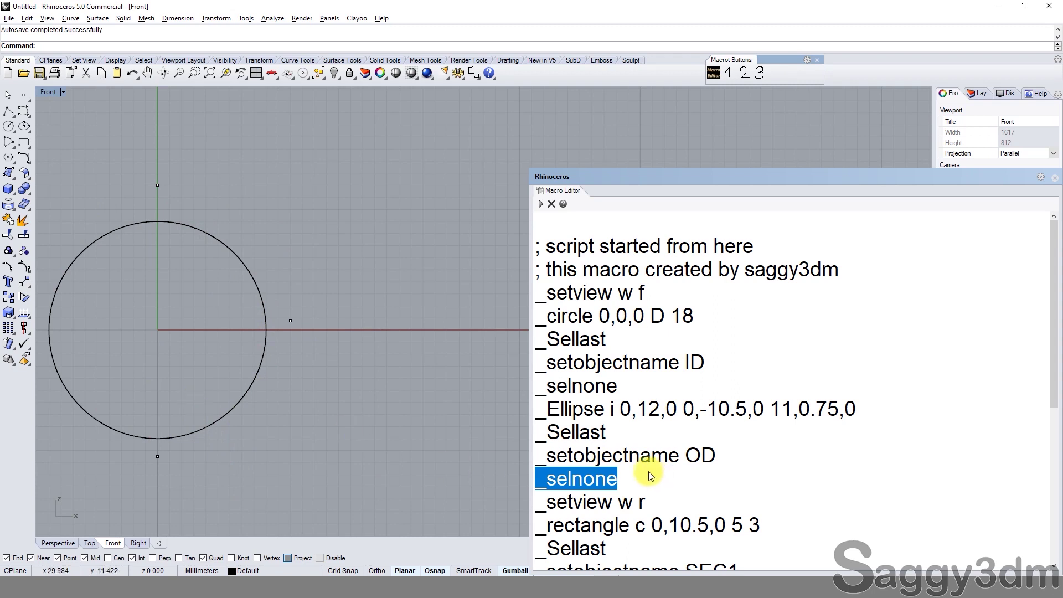
scroll(642, 387, "down", 2)
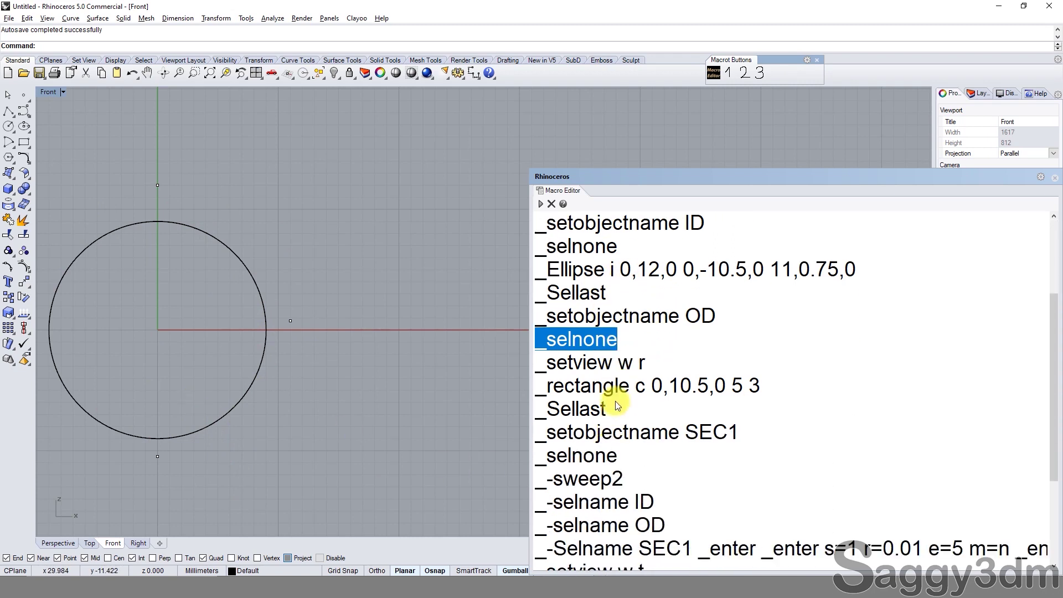
left_click(720, 317)
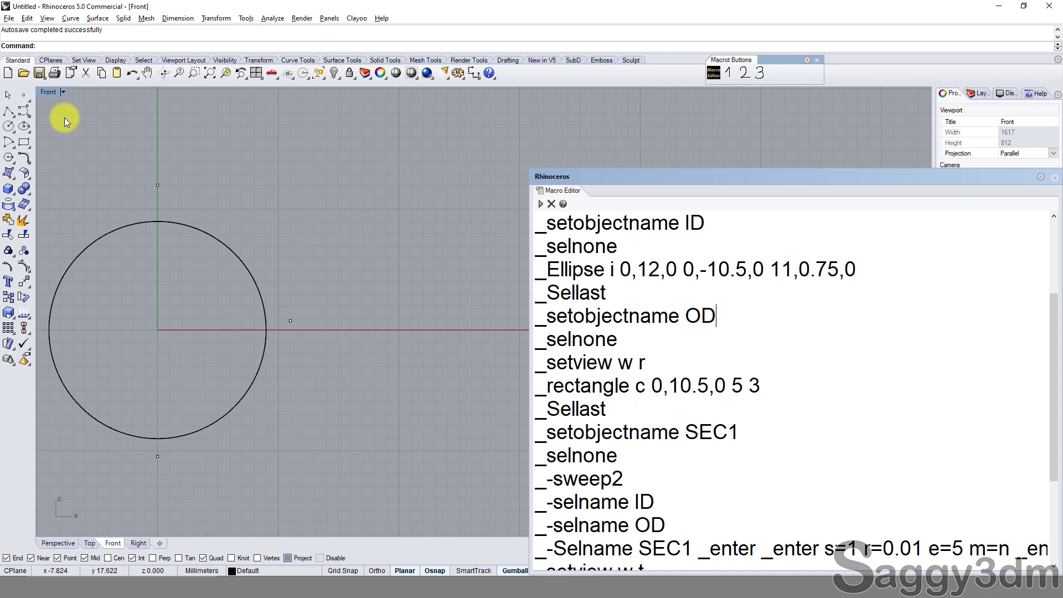
Step: Maximise Perspective, orbit until the circle is edge-on, then return to four views
double_click(43, 92)
double_click(506, 92)
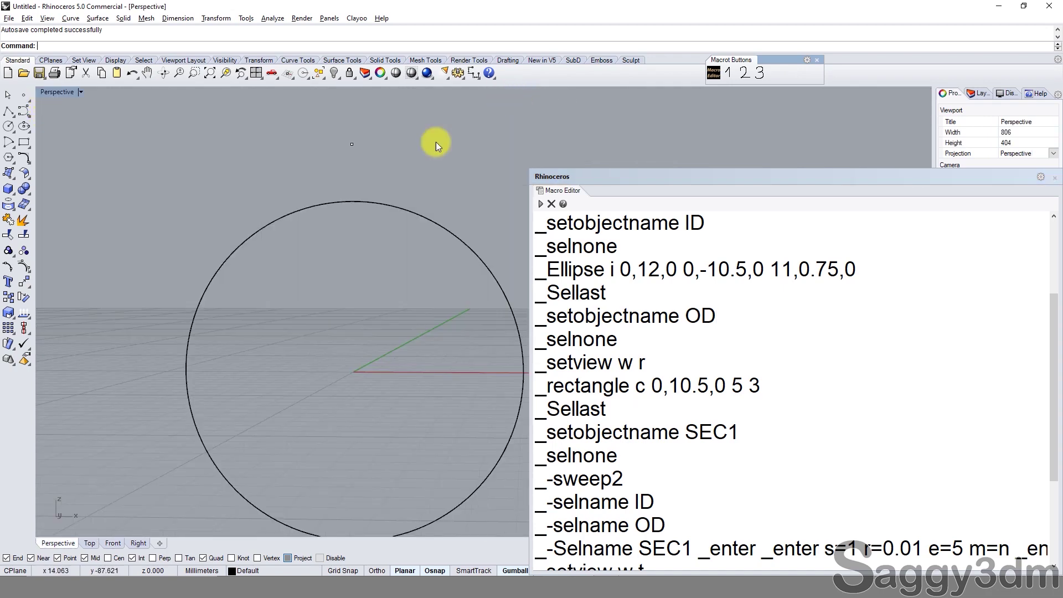
mouse_move(301, 318)
right_mouse_down()
mouse_move(256, 346)
mouse_move(324, 228)
mouse_move(677, 406)
right_mouse_up()
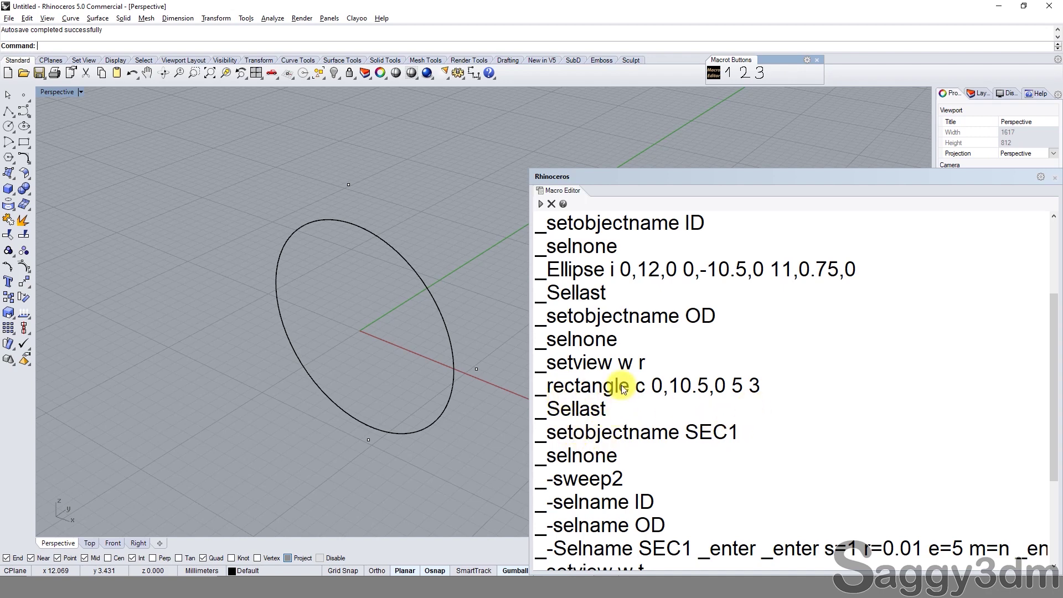
right_click_drag(402, 407, 323, 362)
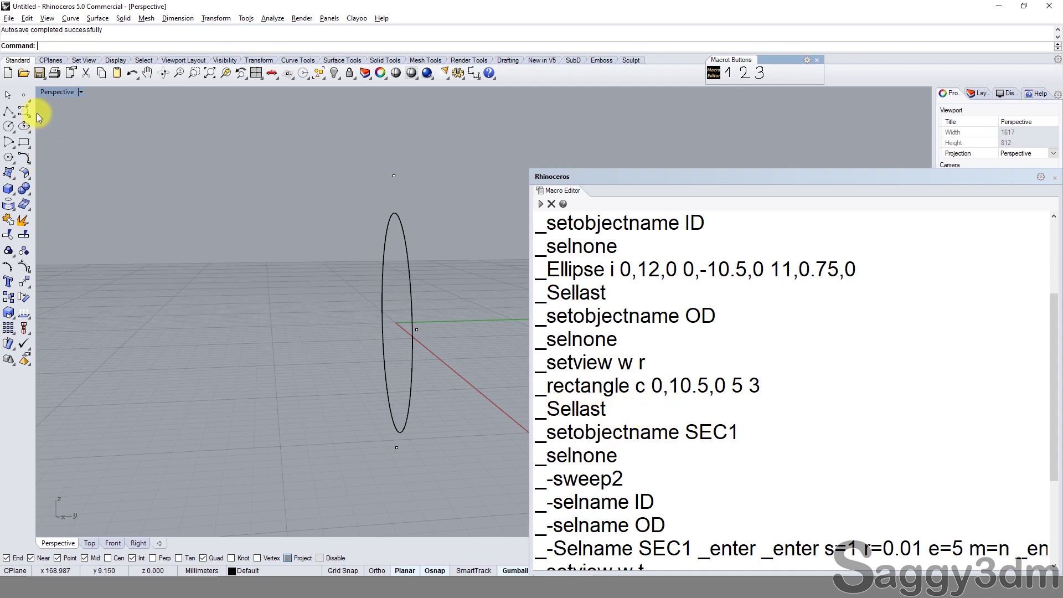
double_click(55, 92)
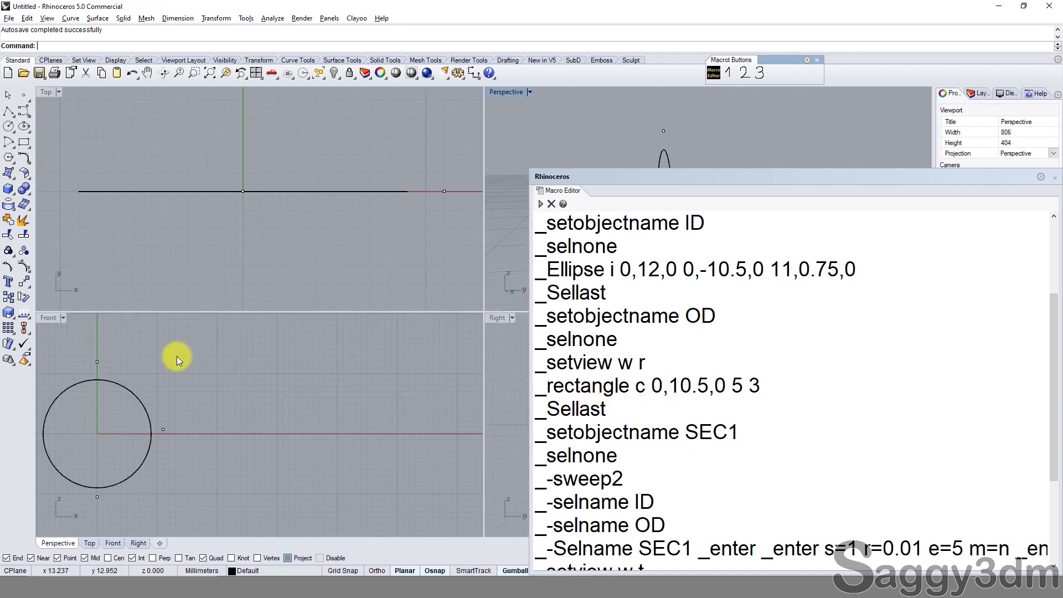
Step: Draw an ellipse by diameter from the origin, slightly larger than the circle
left_click(11, 116)
scroll(111, 404, "up", 3)
scroll(226, 392, "up", 2)
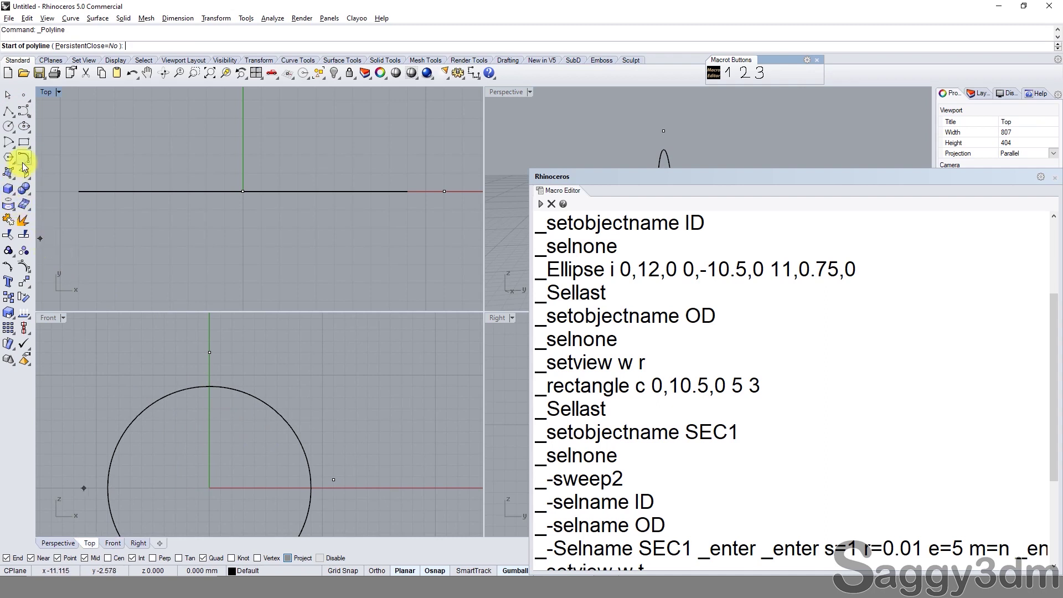
right_click(29, 131)
left_click(209, 352)
scroll(247, 374, "down", 1)
scroll(247, 382, "down", 1)
left_click(223, 527)
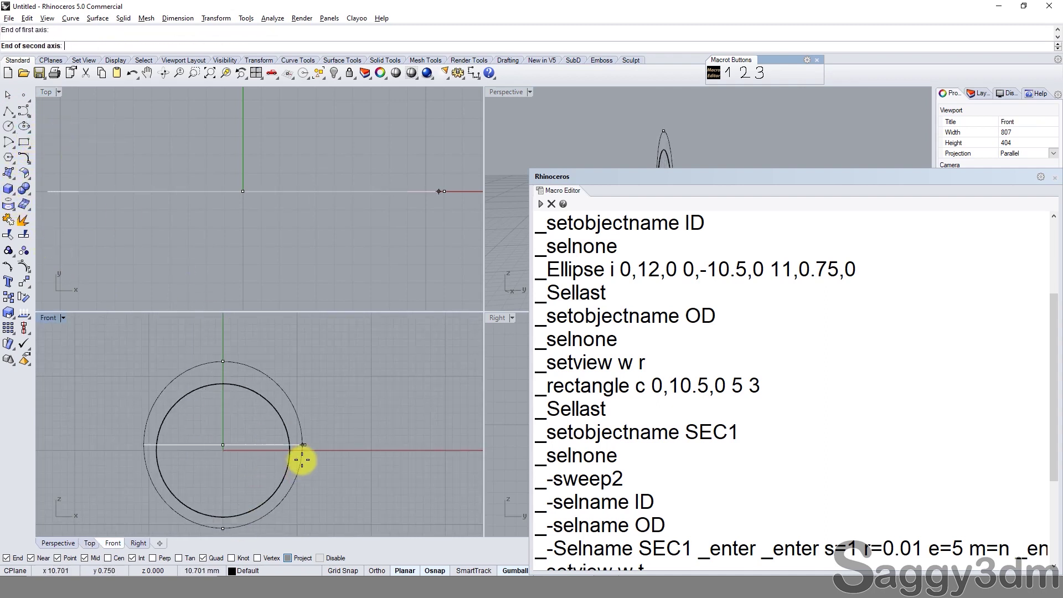
left_click(304, 443)
Step: Place a point at the outer ellipse's top using a temporary helper line, then delete the line
left_click(9, 116)
scroll(221, 354, "up", 2)
scroll(225, 363, "up", 3)
left_click(225, 419)
left_click(220, 362)
key("Return")
left_click(23, 97)
left_click(224, 381)
left_click(221, 379)
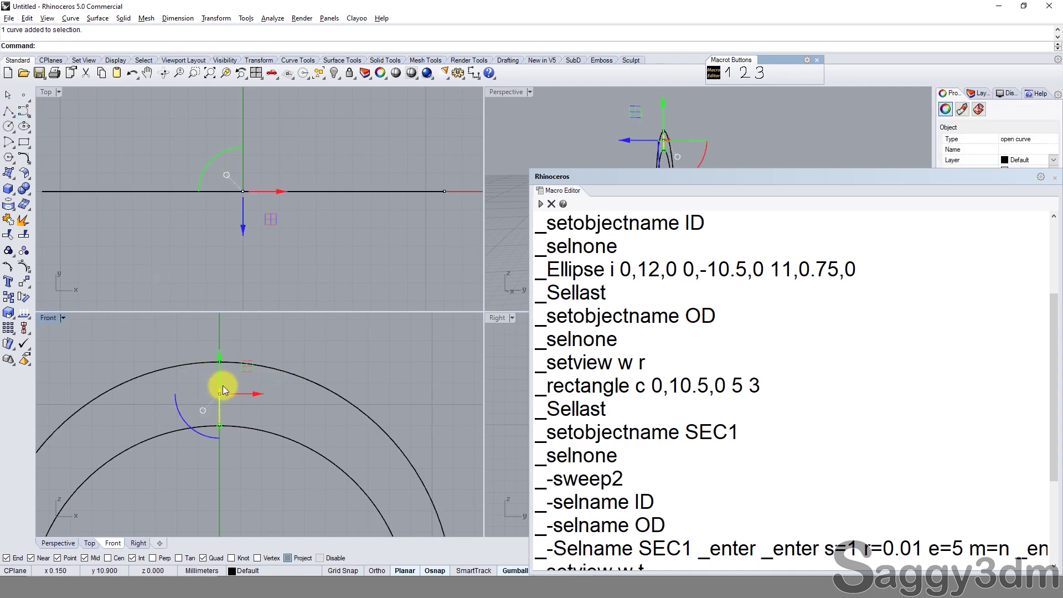
key("Delete")
Step: Maximise the Right view and select the point at the ring's top
double_click(491, 318)
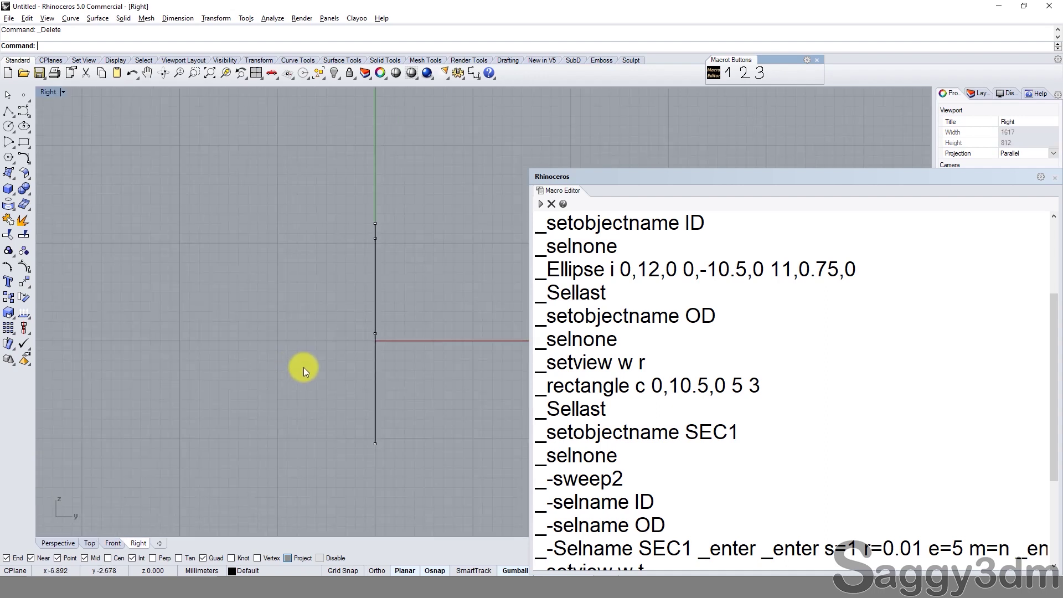
scroll(361, 249, "up", 2)
left_click(364, 225)
scroll(433, 251, "up", 2)
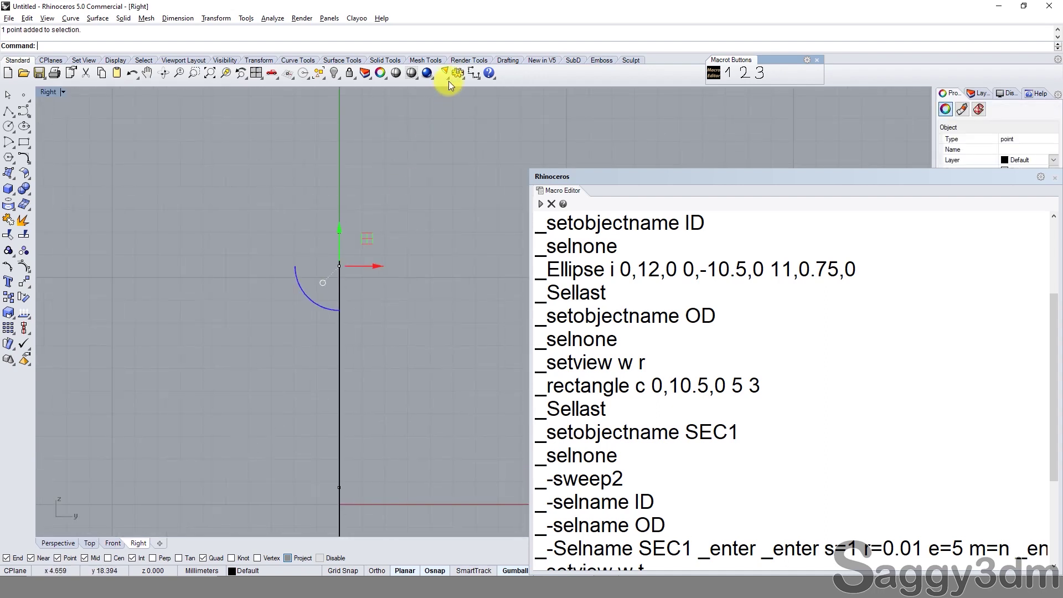
left_click(473, 72)
scroll(437, 451, "down", 2)
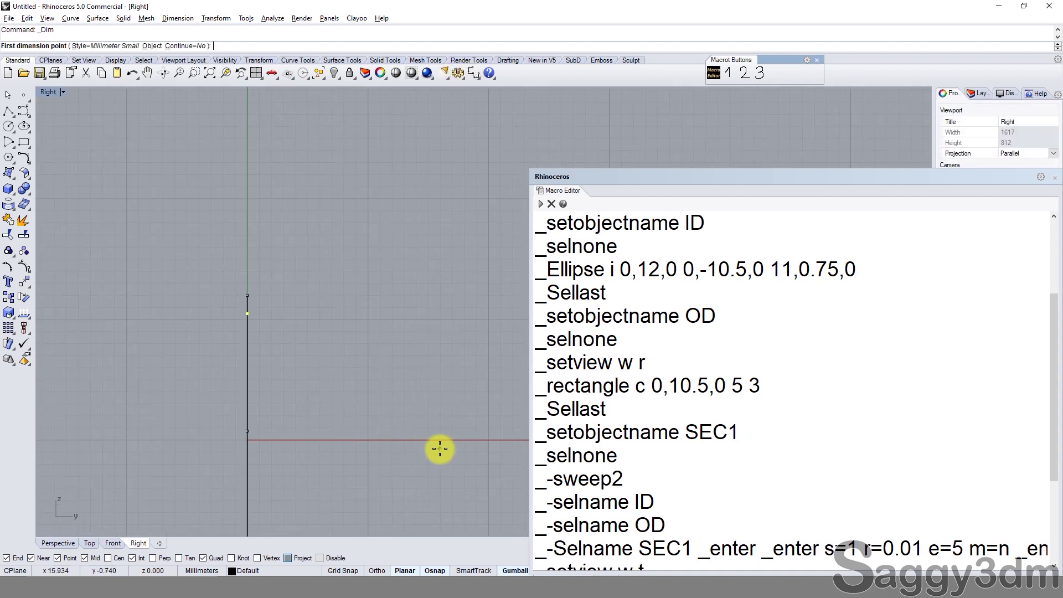
scroll(261, 436, "up", 1)
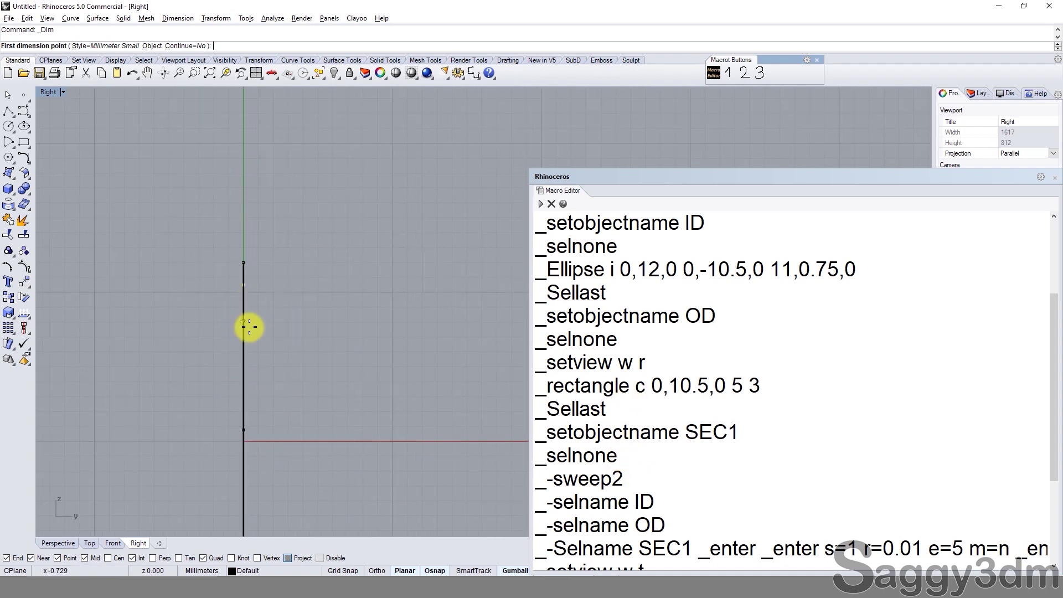
left_click(29, 147)
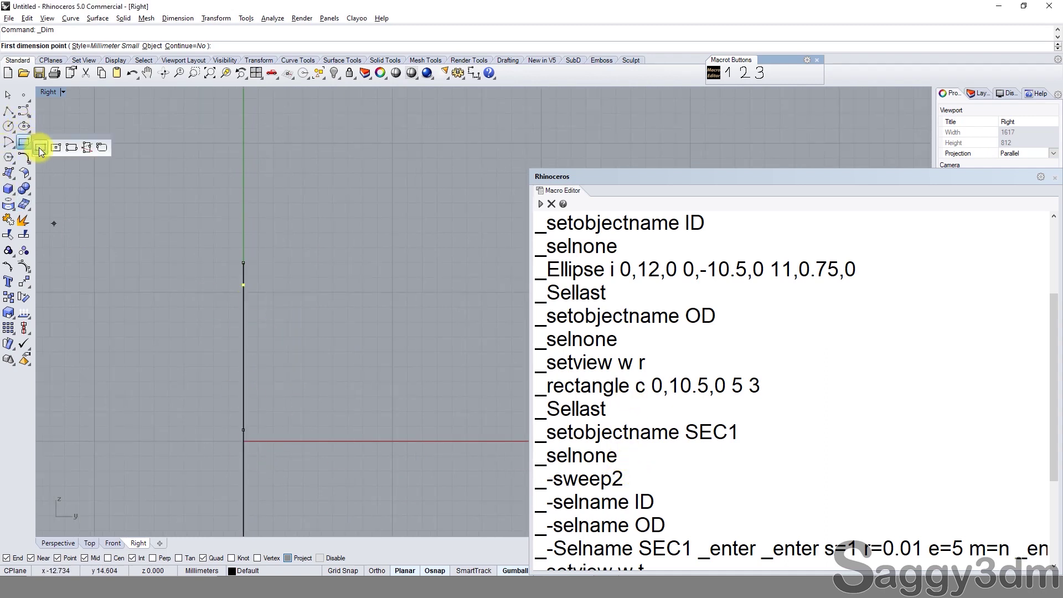
left_click(46, 149)
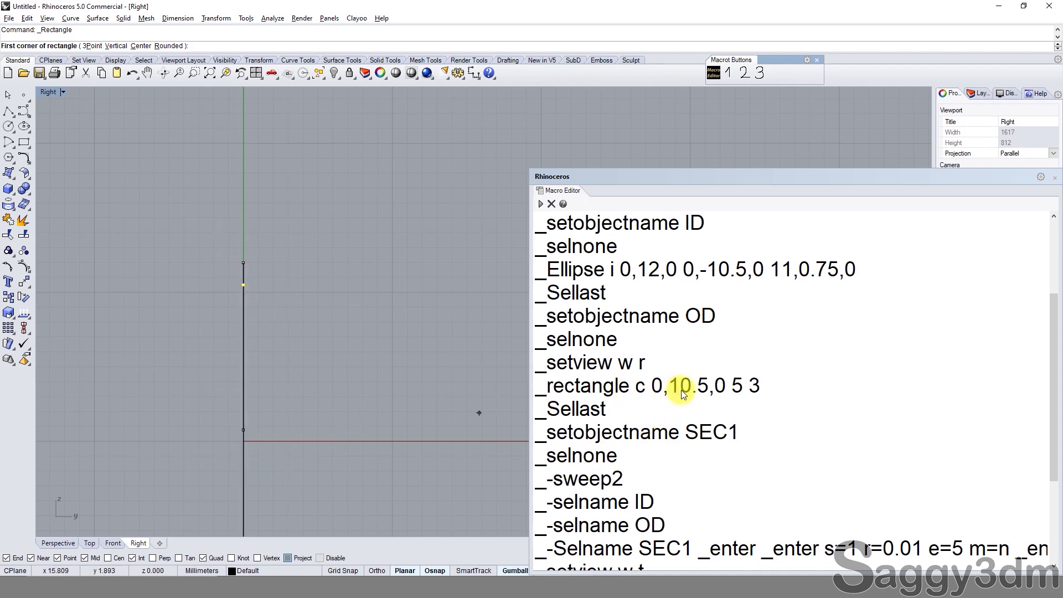
type("0")
key("Return")
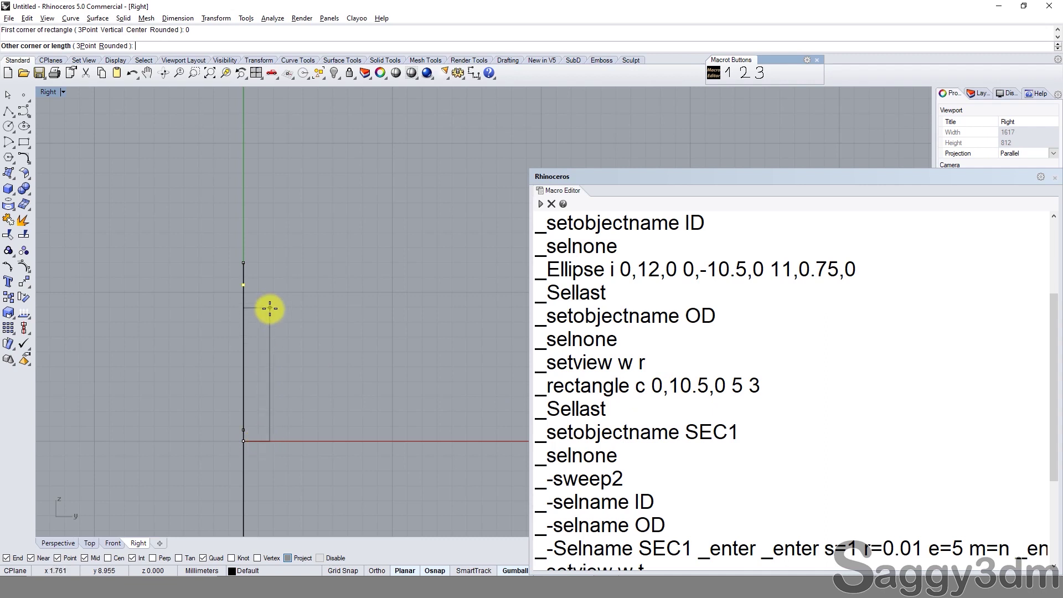
left_click(472, 73)
type("0")
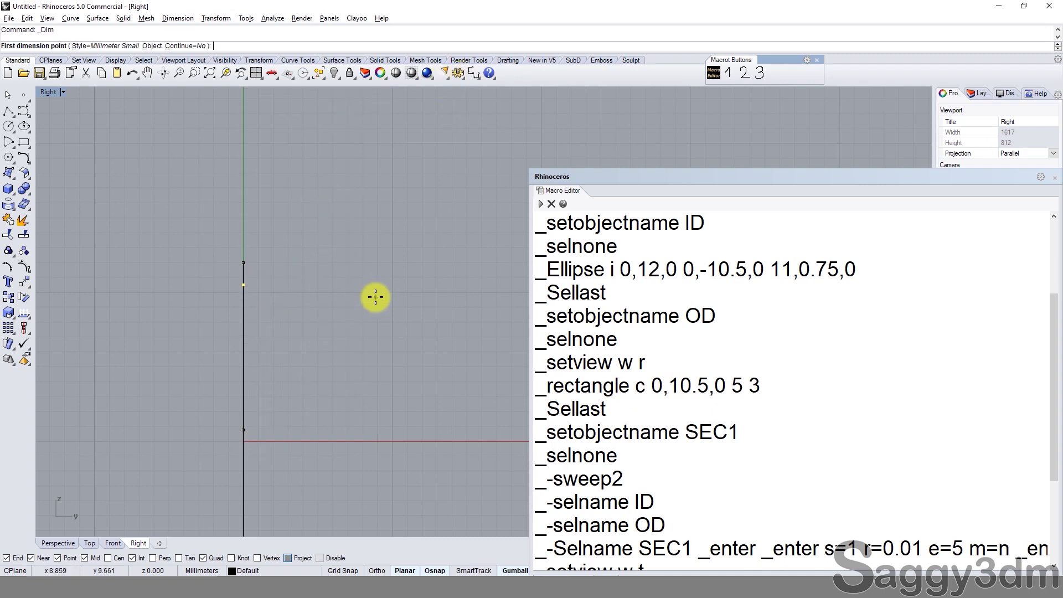
key("Return")
left_click(244, 285)
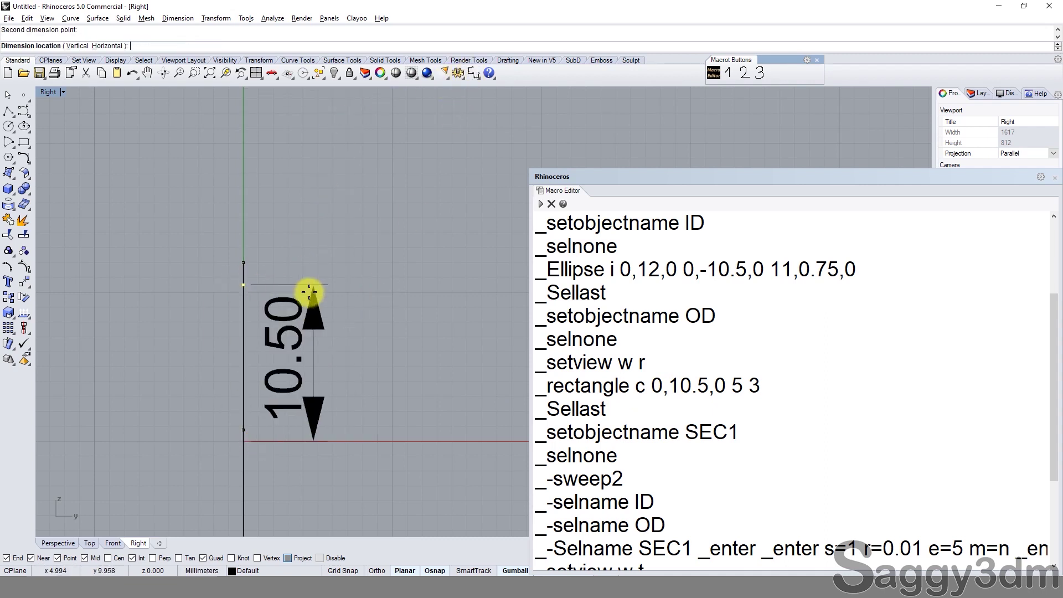
key("Escape")
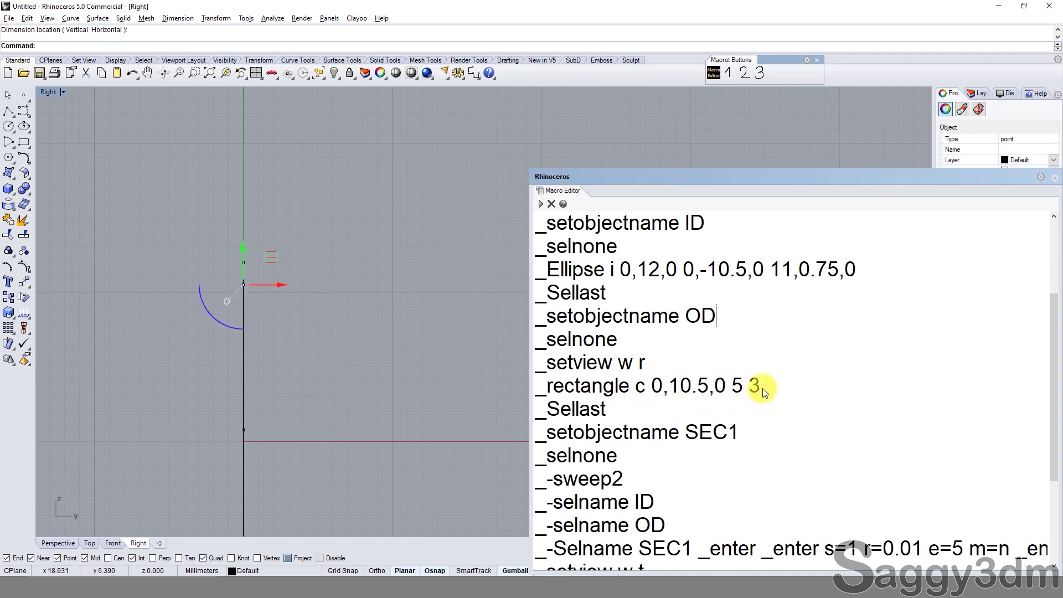
left_click_drag(725, 390, 691, 388)
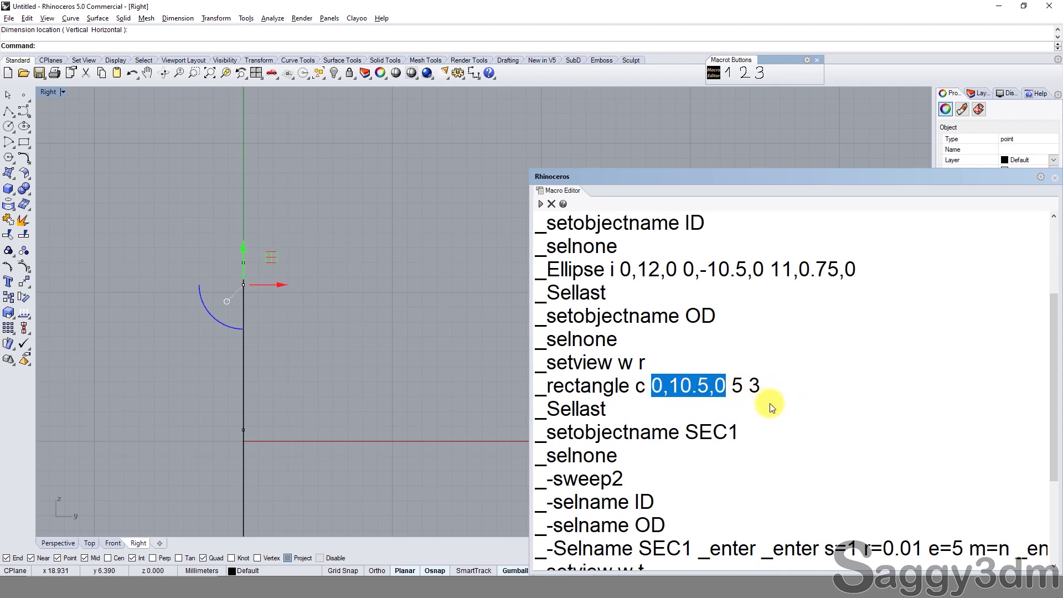
left_click(730, 388)
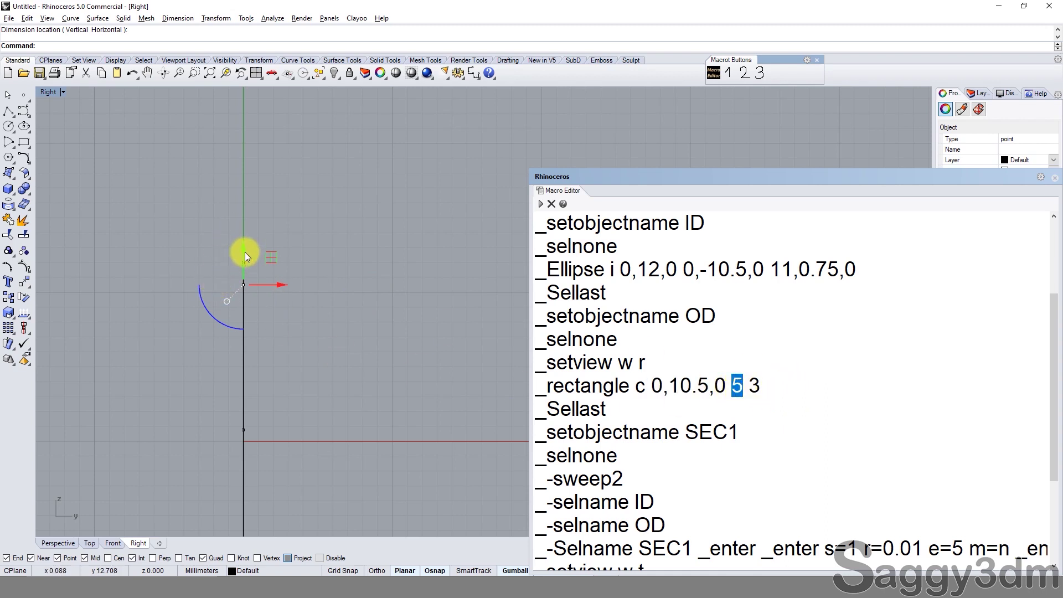
double_click(754, 386)
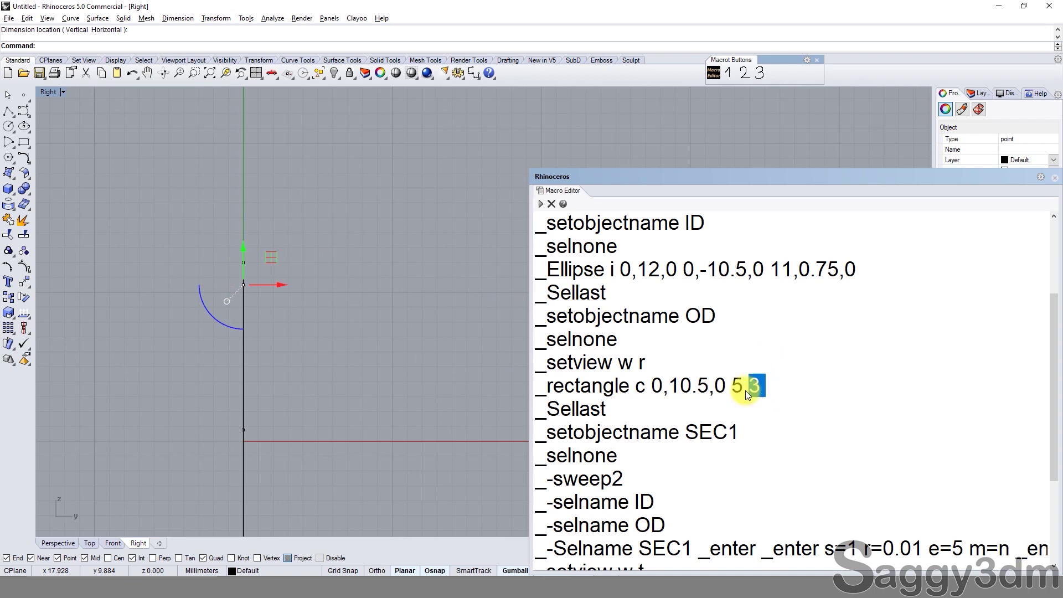
left_click(736, 408)
double_click(738, 386)
double_click(754, 387)
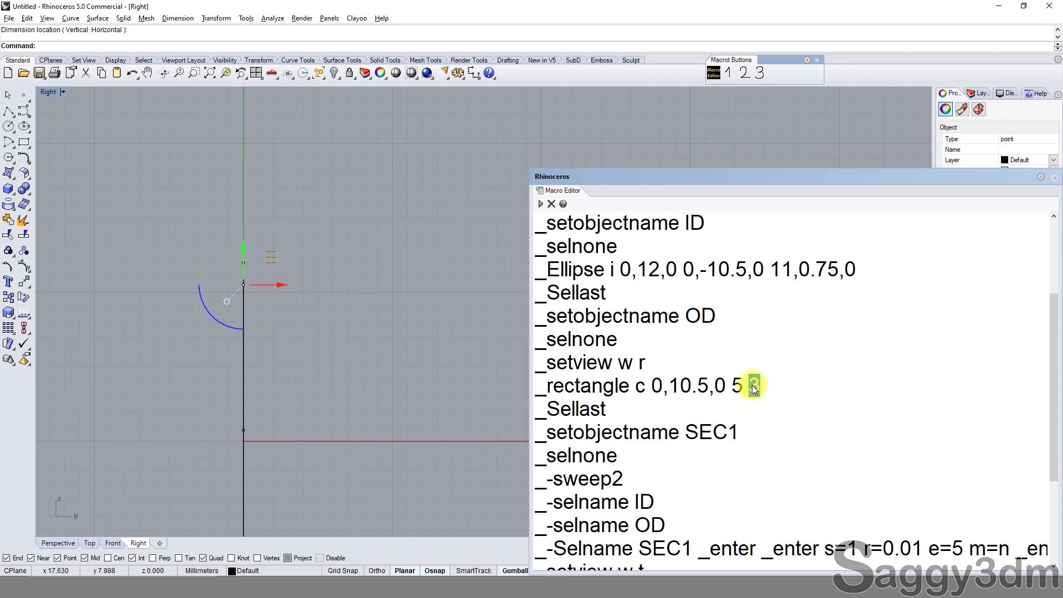
left_click(634, 416)
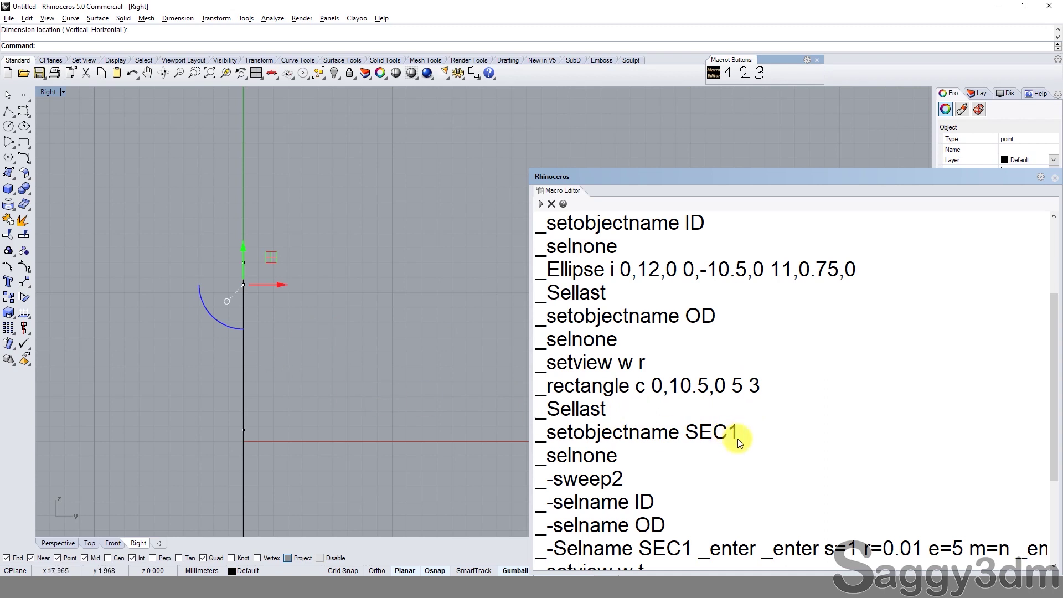
left_click(690, 450)
scroll(691, 452, "down", 2)
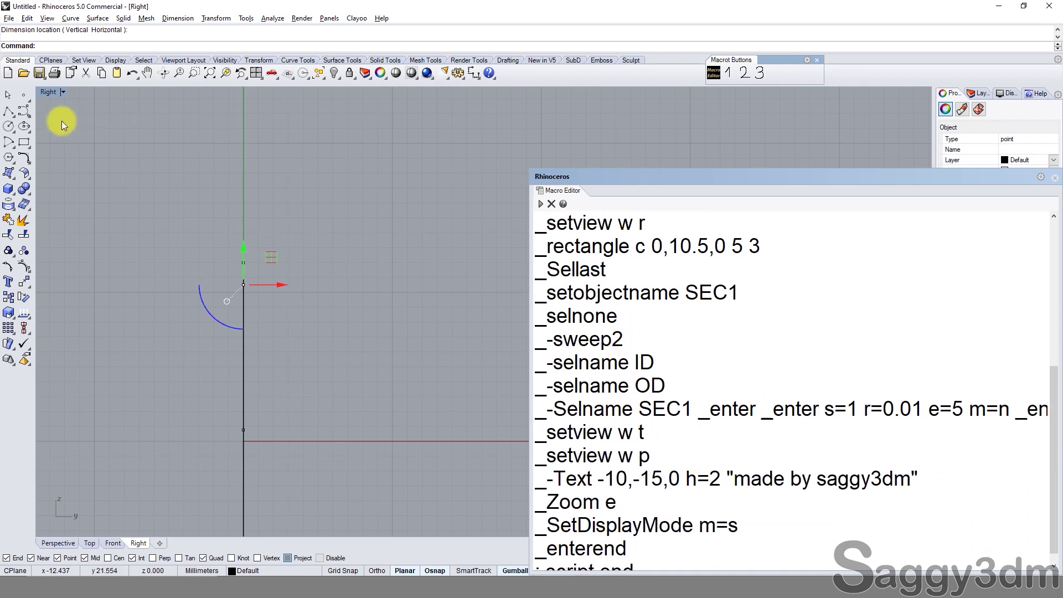
Step: Maximise the Perspective view, orbit it and select the ring's top point
double_click(51, 95)
double_click(502, 91)
right_click_drag(227, 238, 280, 222)
key("Escape")
scroll(299, 200, "up", 3)
left_click(345, 237)
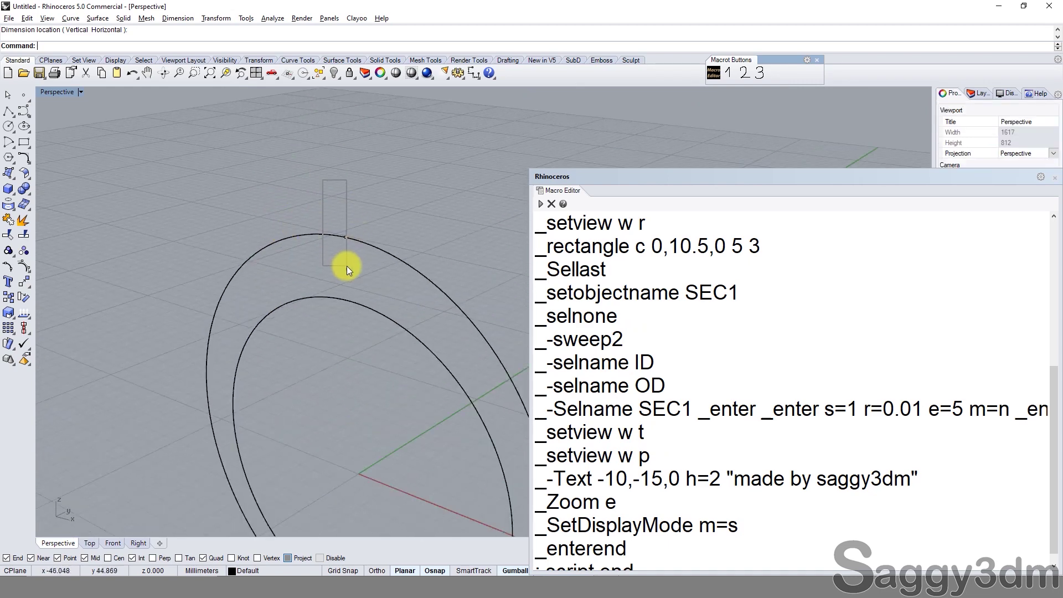
Step: Highlight the Sweep2 command line in the ring macro
left_click(699, 427)
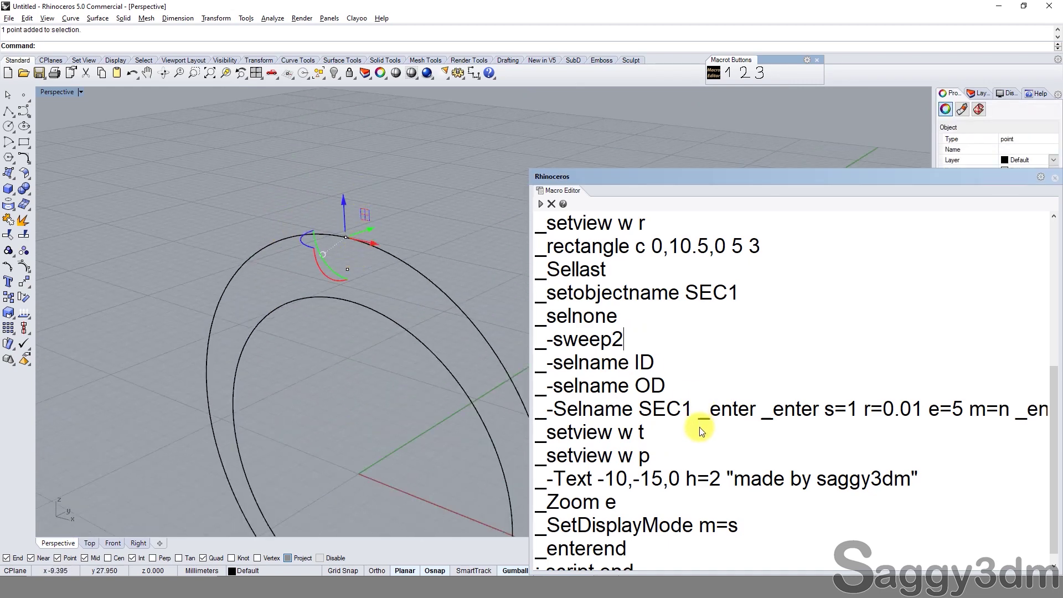
scroll(712, 453, "down", 1)
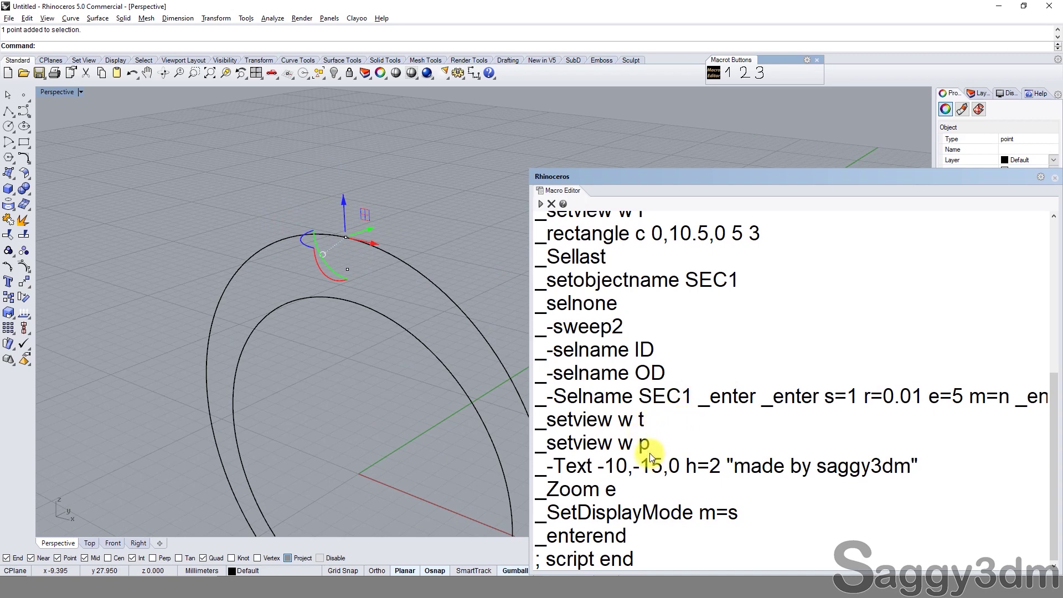
left_click_drag(623, 321, 556, 330)
left_click(644, 328)
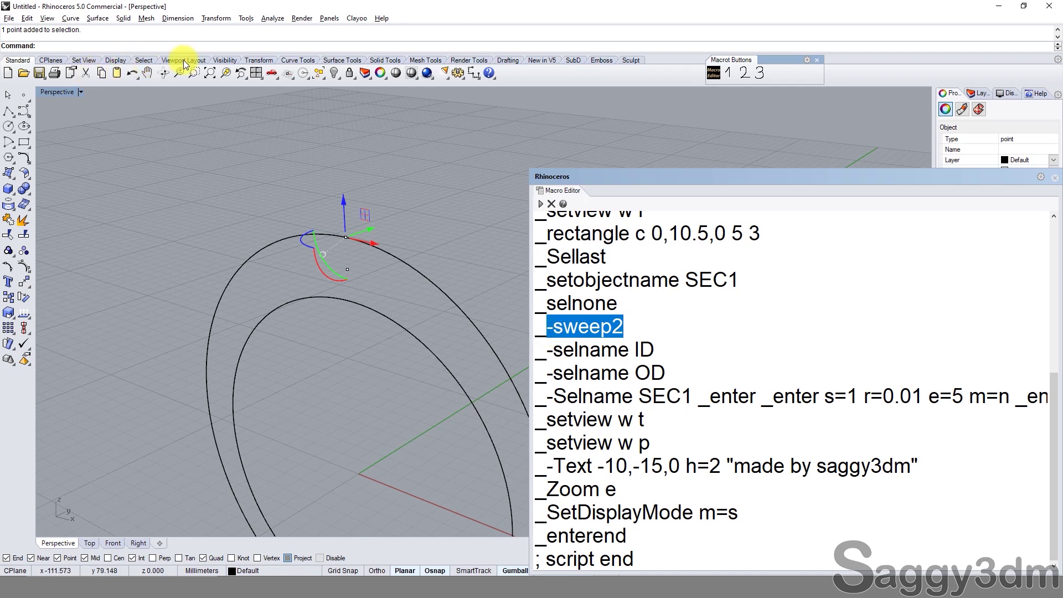
Step: Highlight the -sweep2 and curve-selection lines in the macro text
left_click(618, 304)
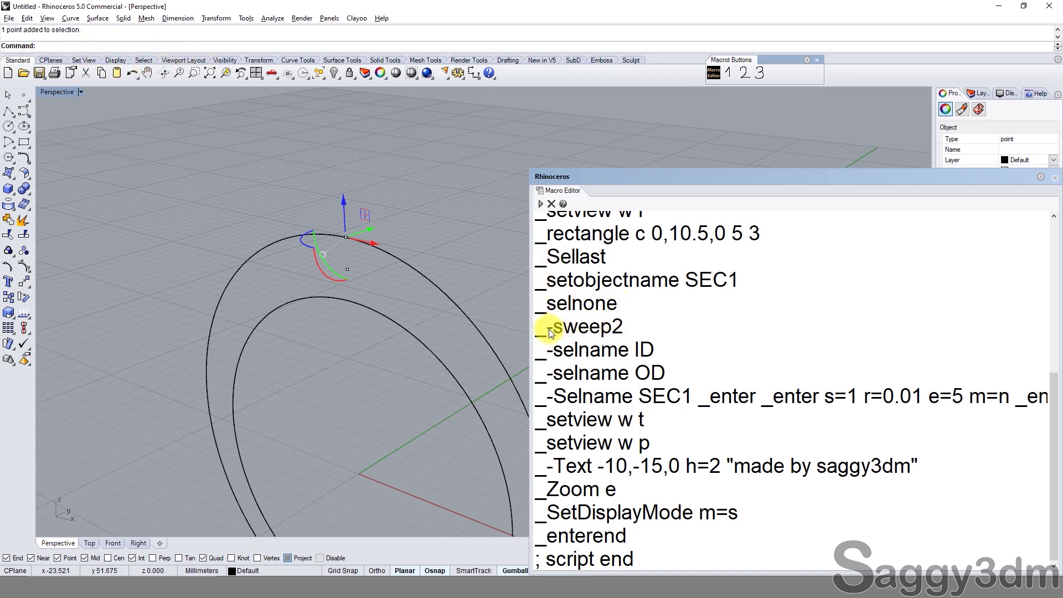
left_click_drag(549, 329, 629, 337)
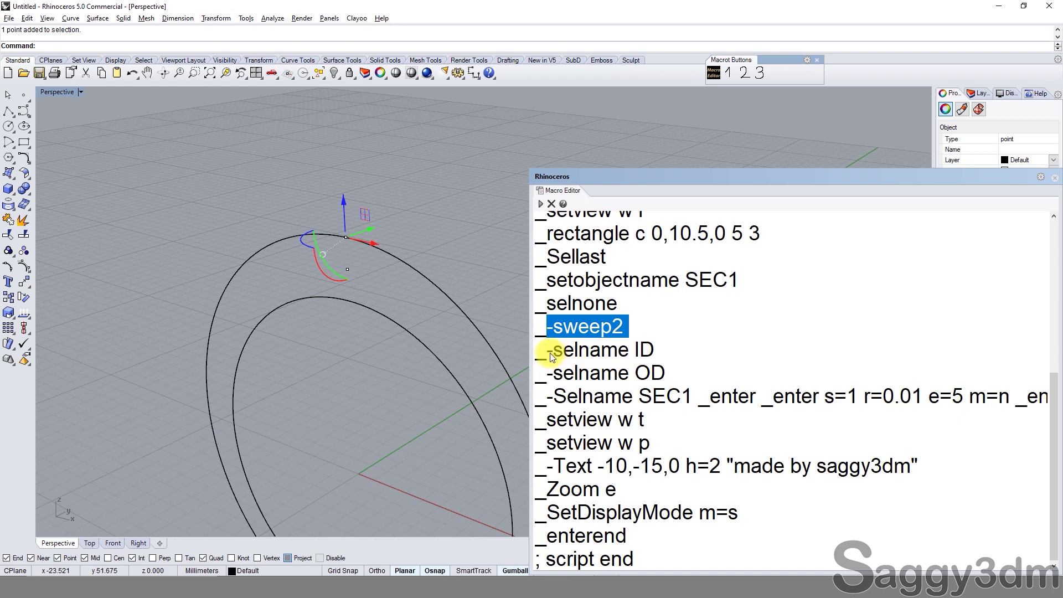
left_click_drag(549, 353, 636, 356)
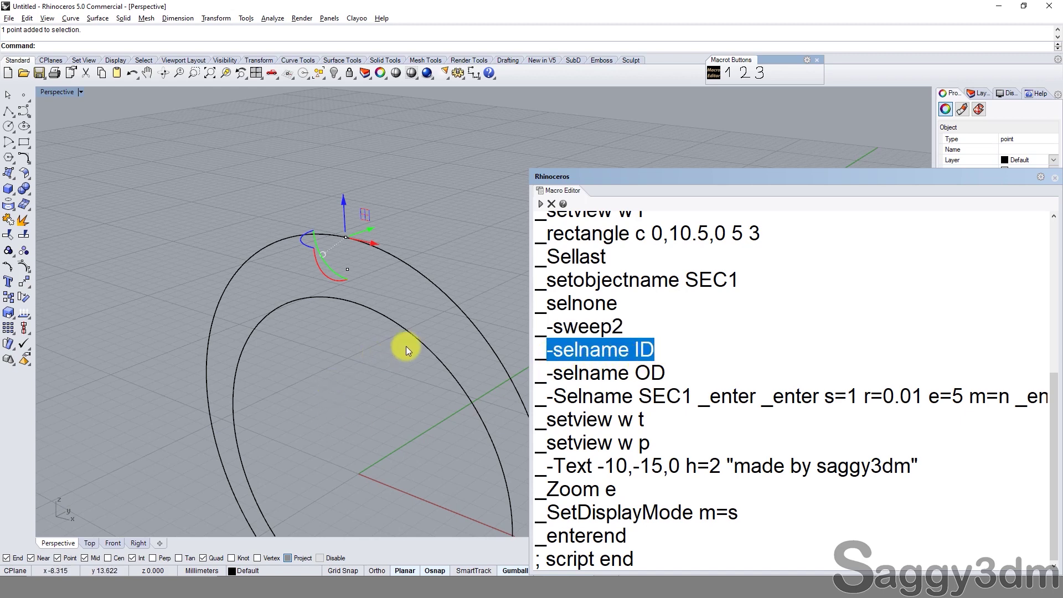
left_click(434, 342)
key("Escape")
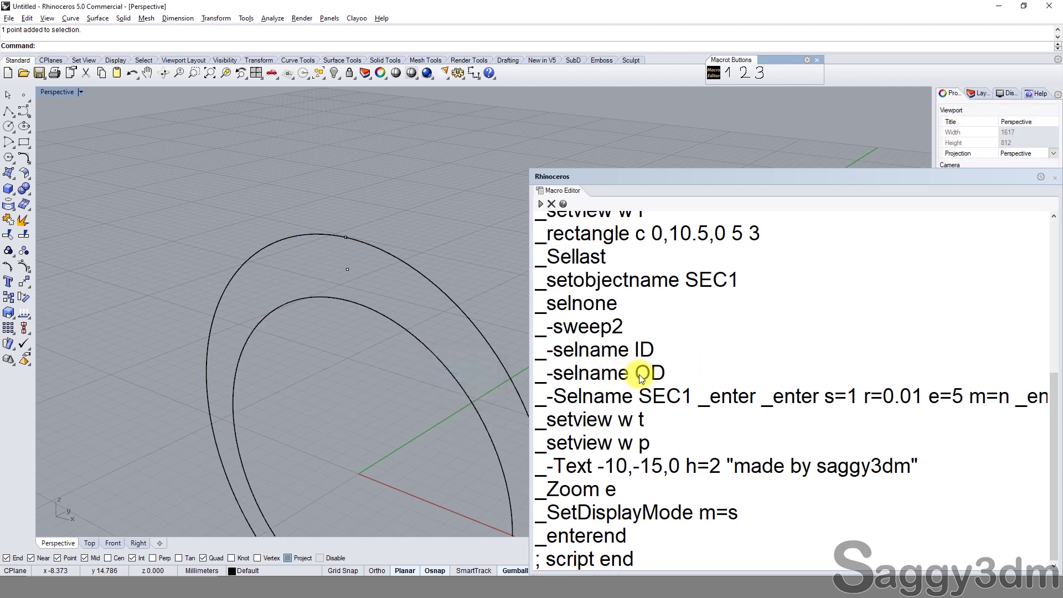
Step: Delete every object, then undo to bring the ring curves back
key("ctrl+a")
key("Delete")
left_click(660, 376)
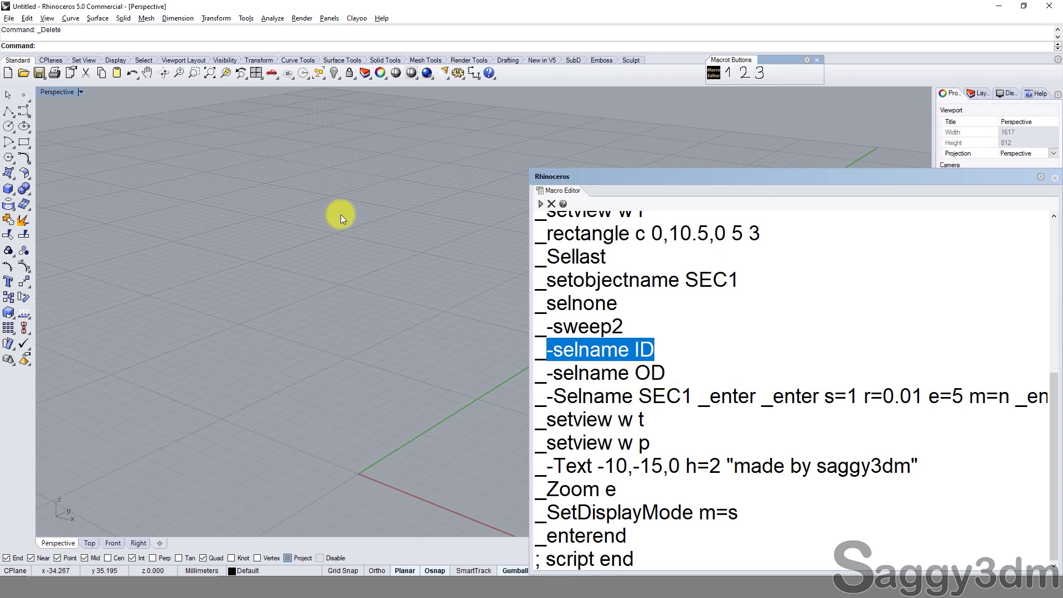
left_click(676, 382)
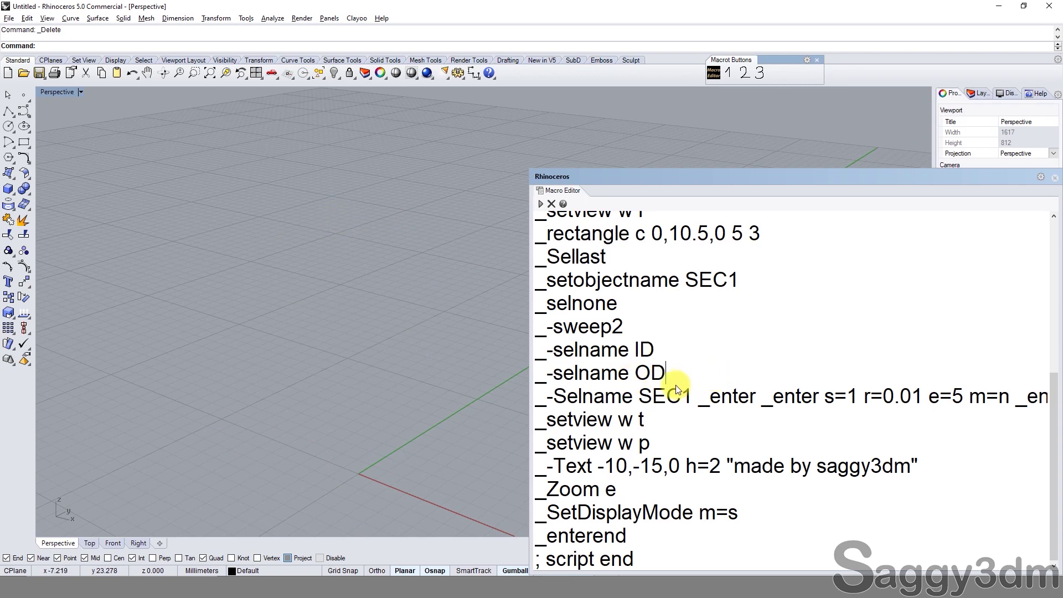
left_click(390, 341)
key("ctrl+z")
Step: Pick the duplicate among the overlapping ring curves and delete it
left_click(446, 293)
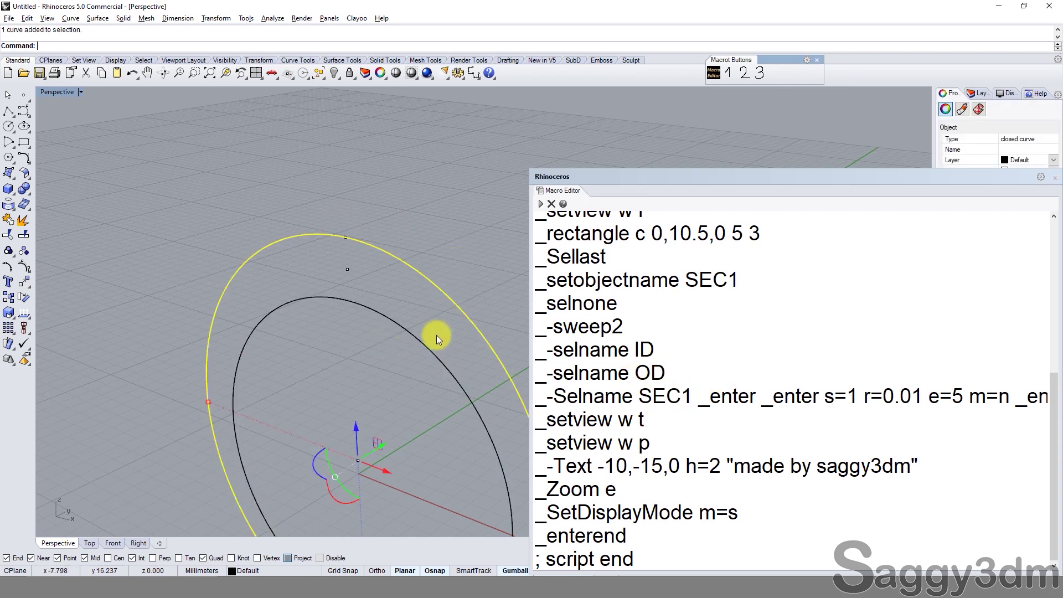
left_click(434, 353)
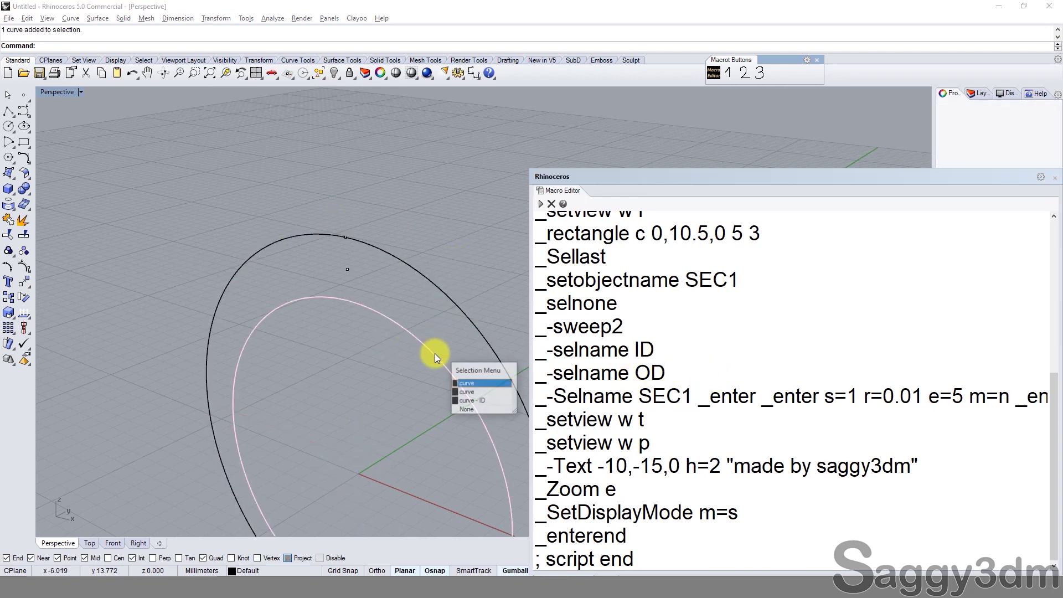
left_click(486, 392)
left_click(487, 405)
left_click(504, 431)
key("Delete")
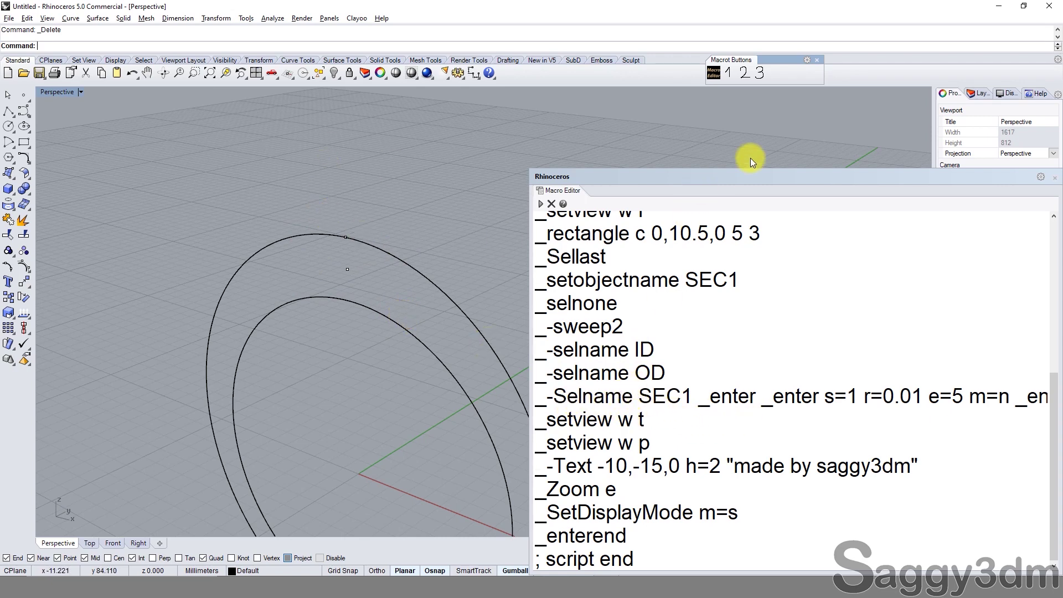
Step: Run -Sweep2 with the outer ellipse and inner circle picked as its two rails
left_click_drag(749, 176, 704, 102)
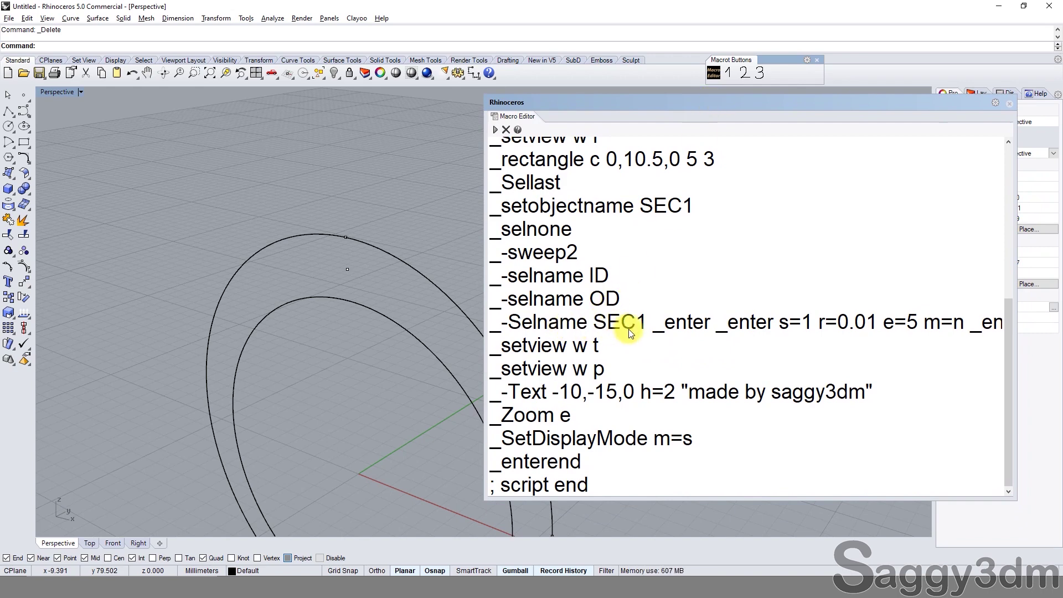
left_click(646, 330)
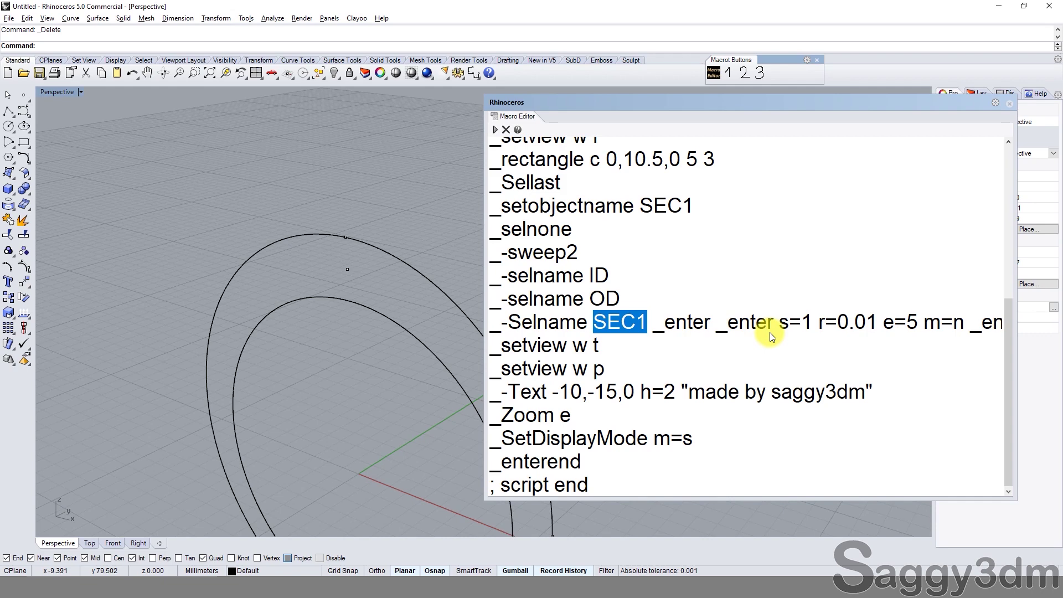
left_click(387, 233)
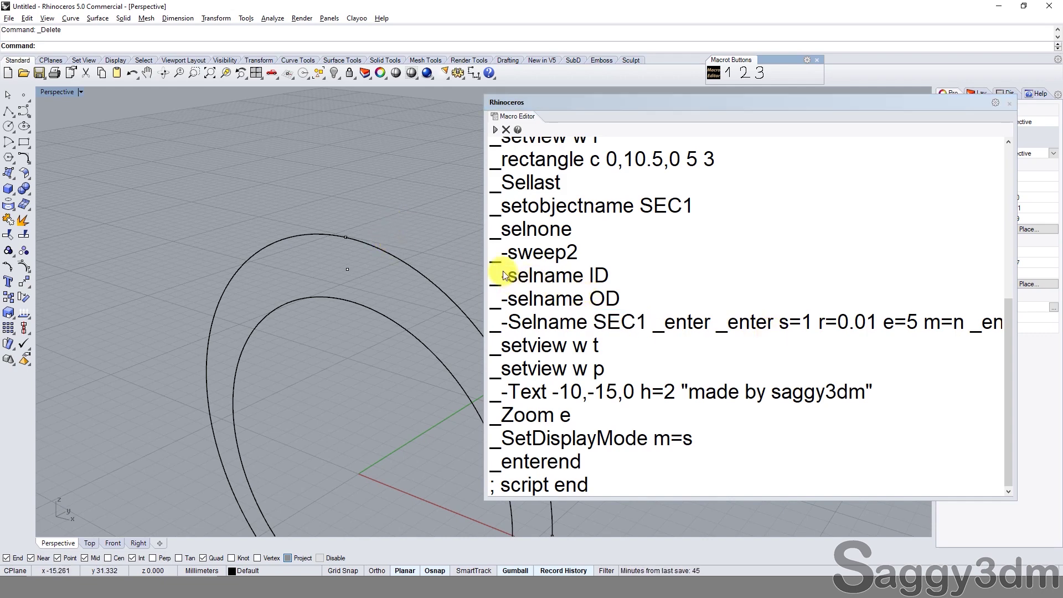
type("-Sweep2")
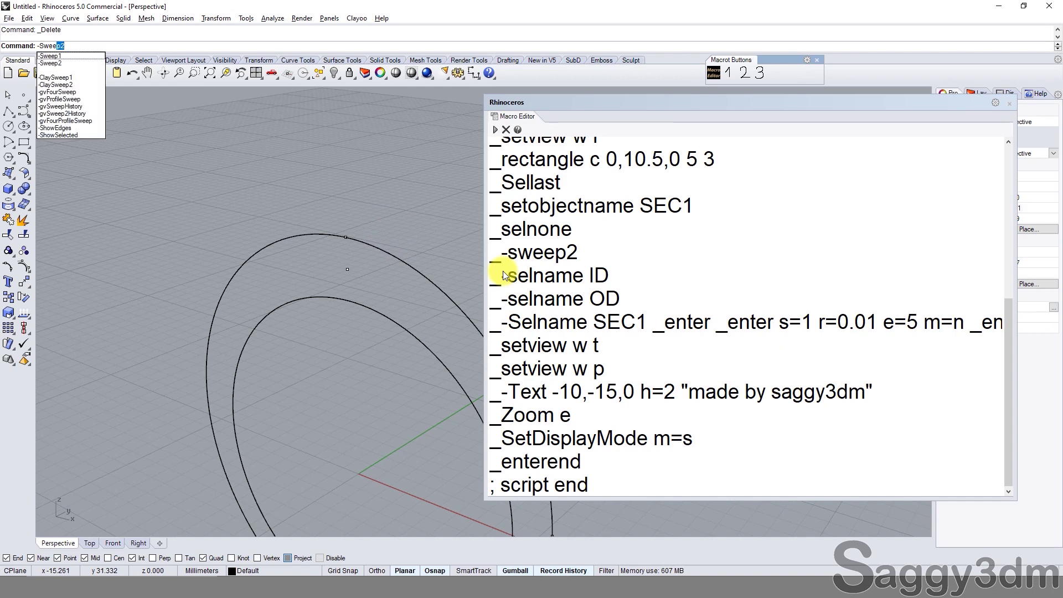
key("Return")
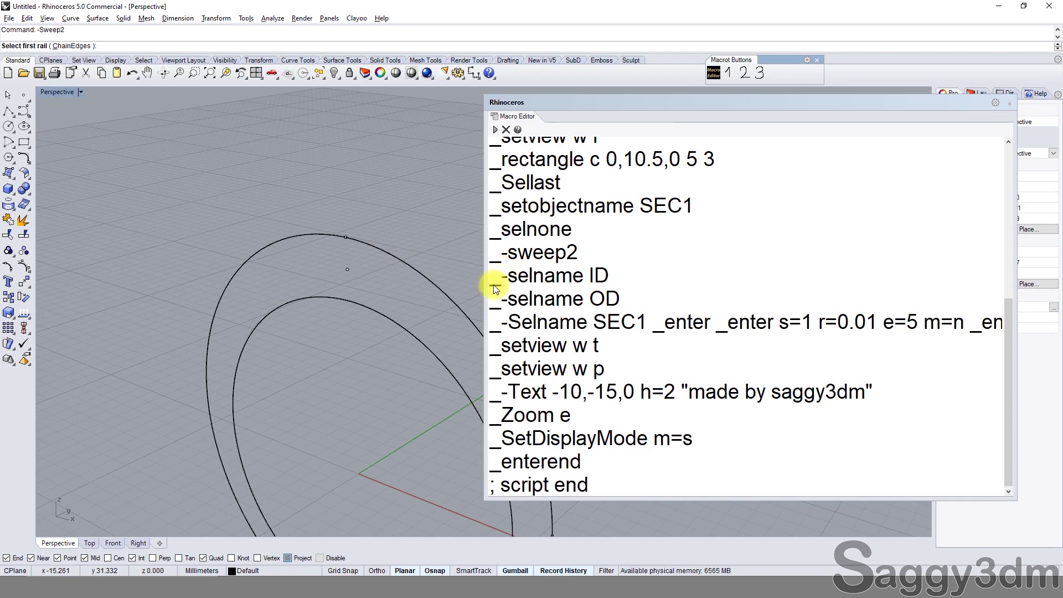
left_click_drag(732, 102, 785, 113)
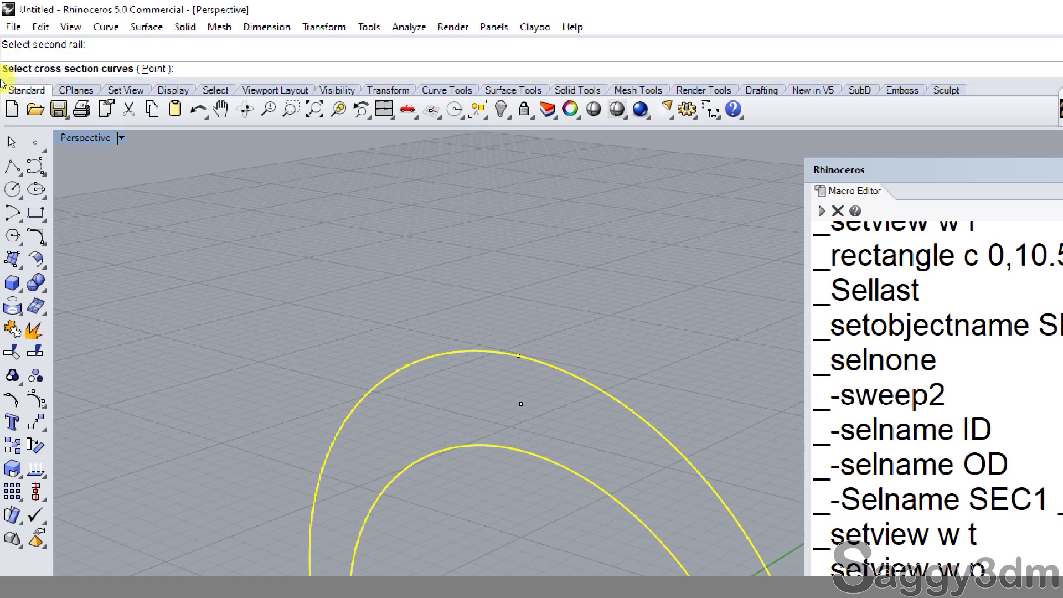
Step: Draw a three-point rectangle section across the ring curves and shift it into place
left_click(104, 216)
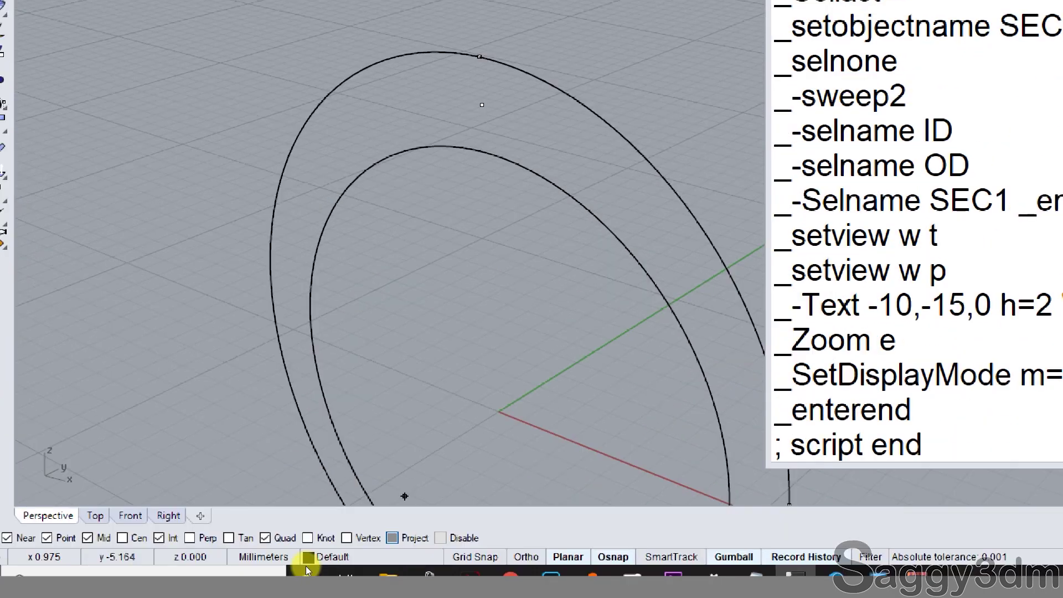
left_click(350, 242)
left_click(446, 196)
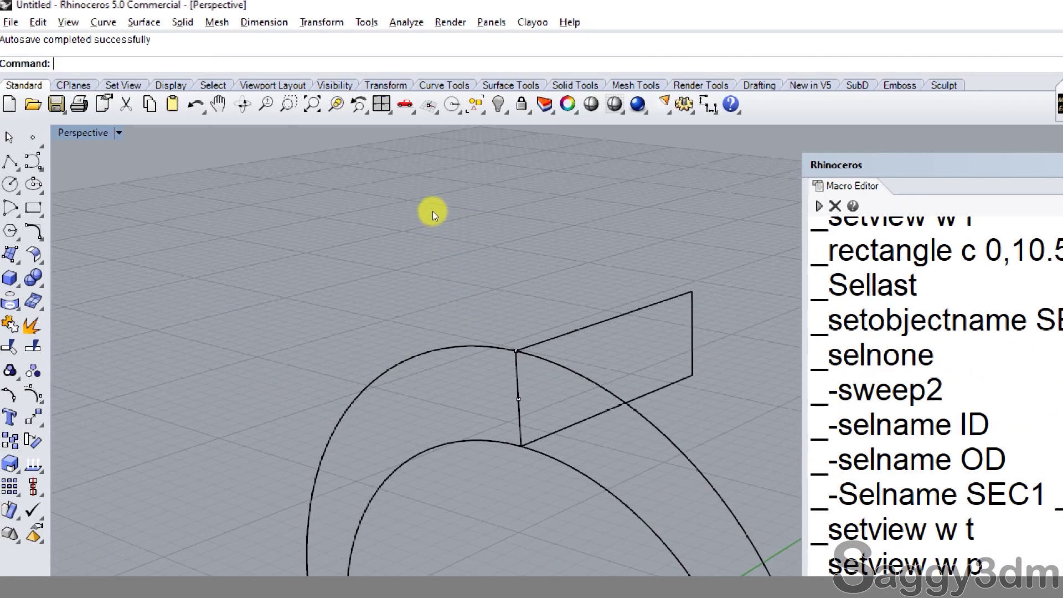
left_click(434, 217)
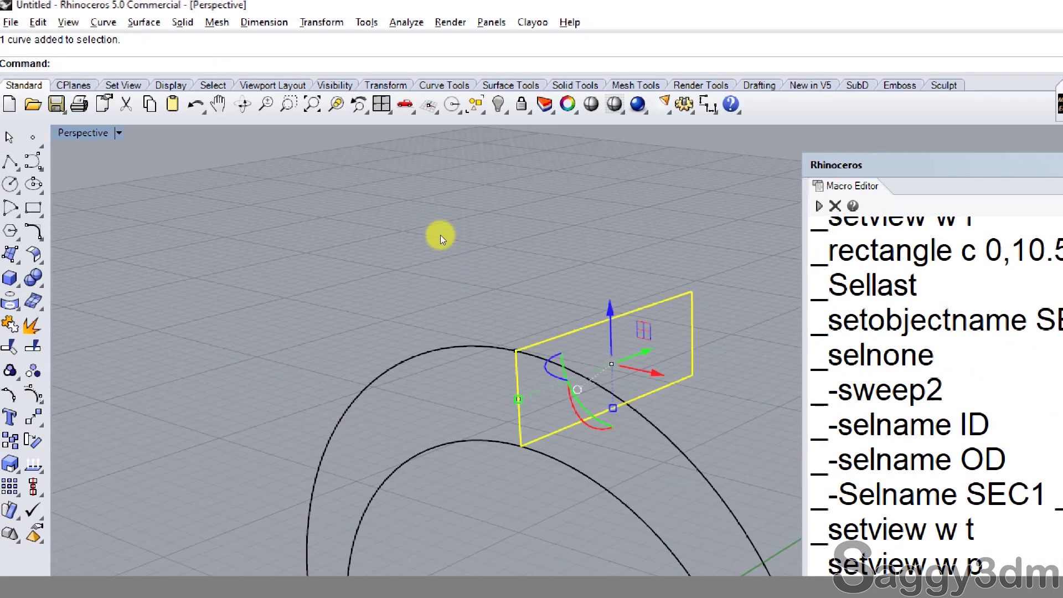
left_click_drag(437, 234, 390, 262)
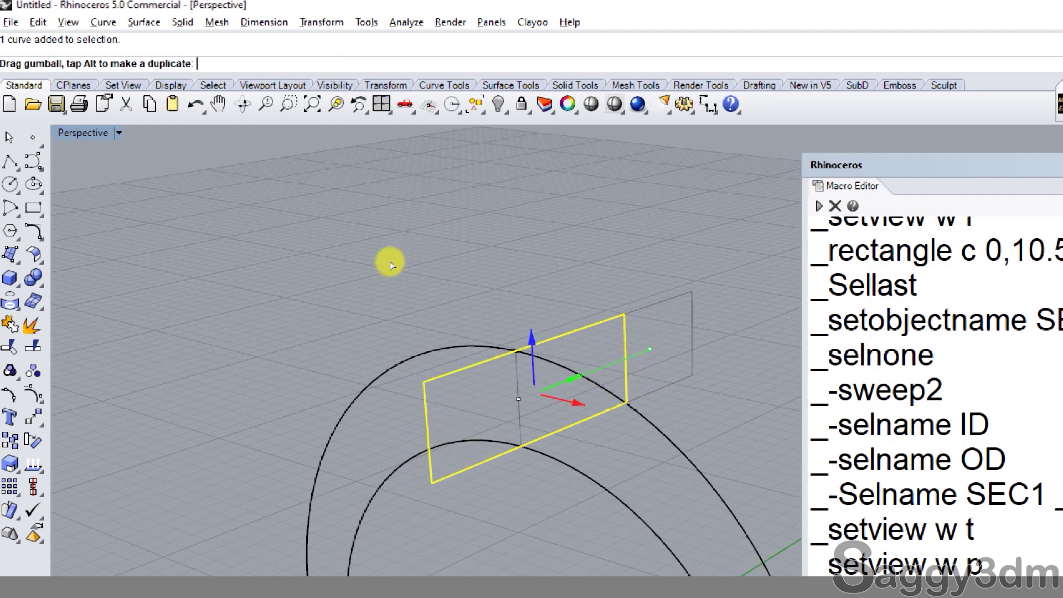
scroll(377, 271, "down", 5)
key("Escape")
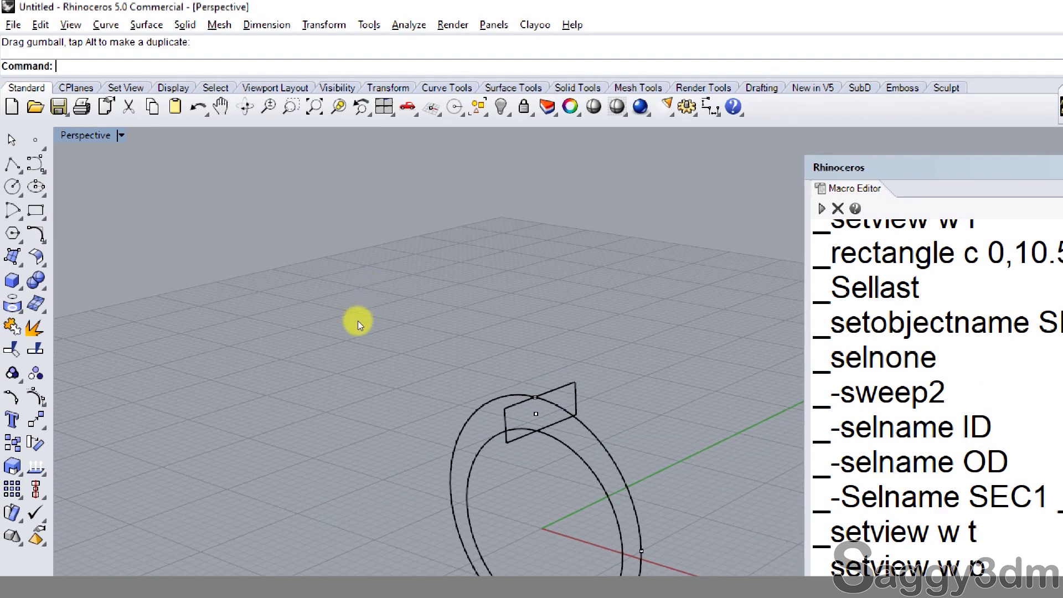
scroll(358, 321, "up", 2)
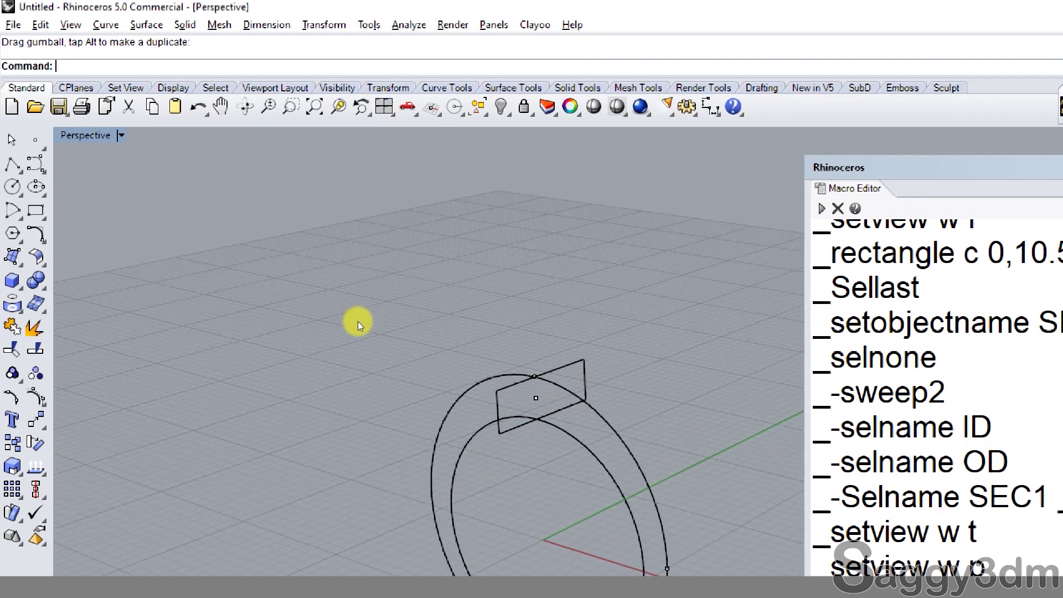
Step: Start the two-rail sweep, correcting the misspelled Sweep command
right_click(214, 45)
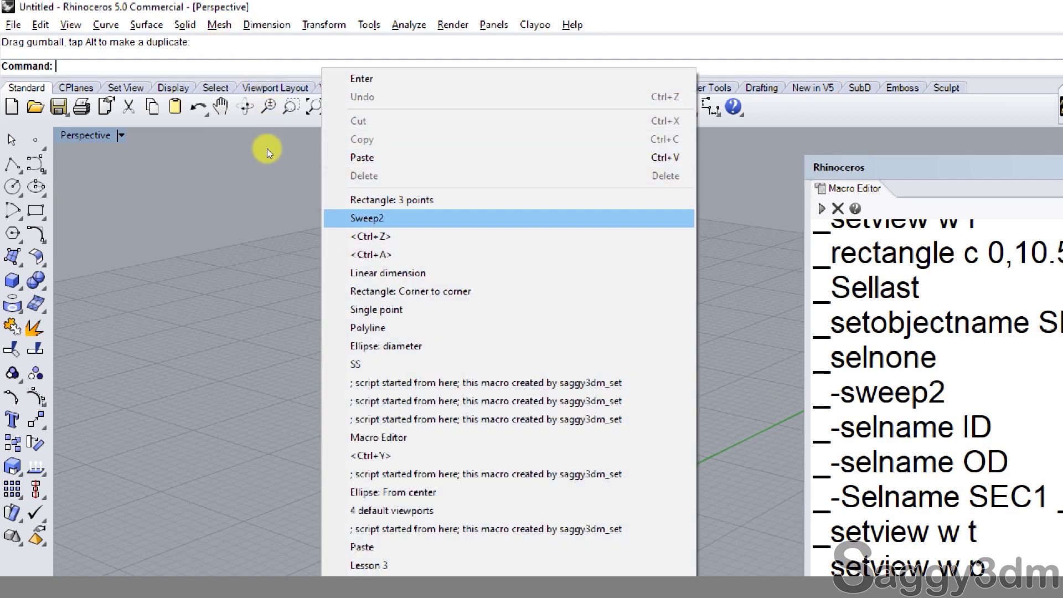
left_click(267, 148)
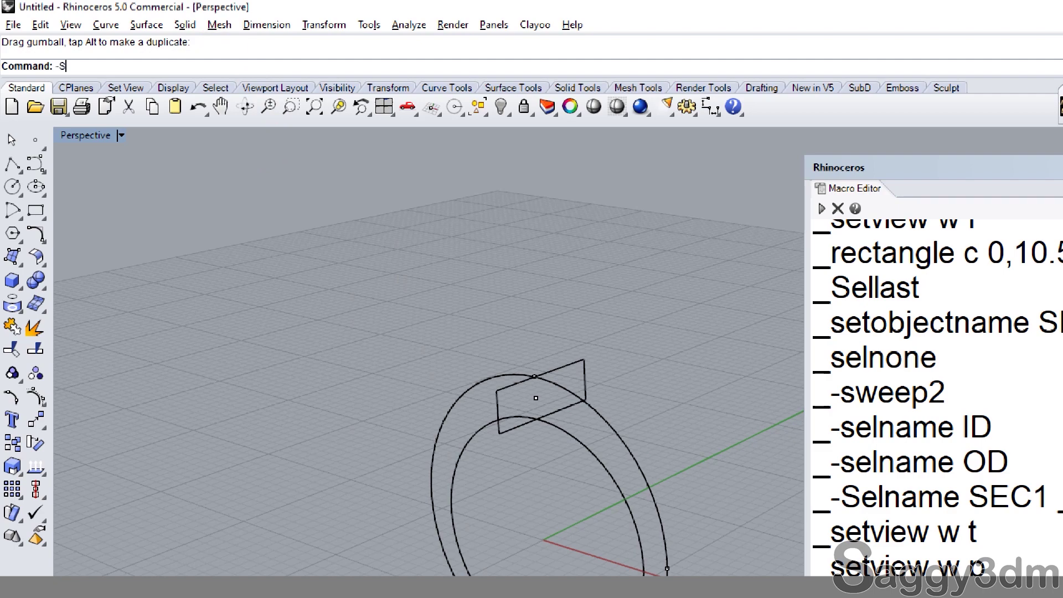
type("Swepp")
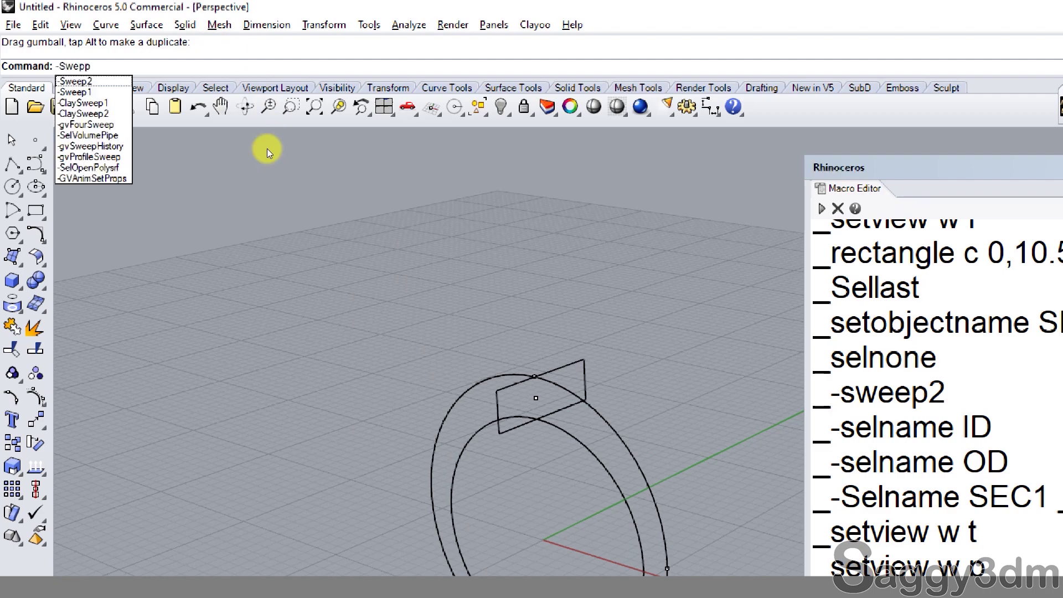
key("BackSpace")
key("BackSpace")
type("ep2")
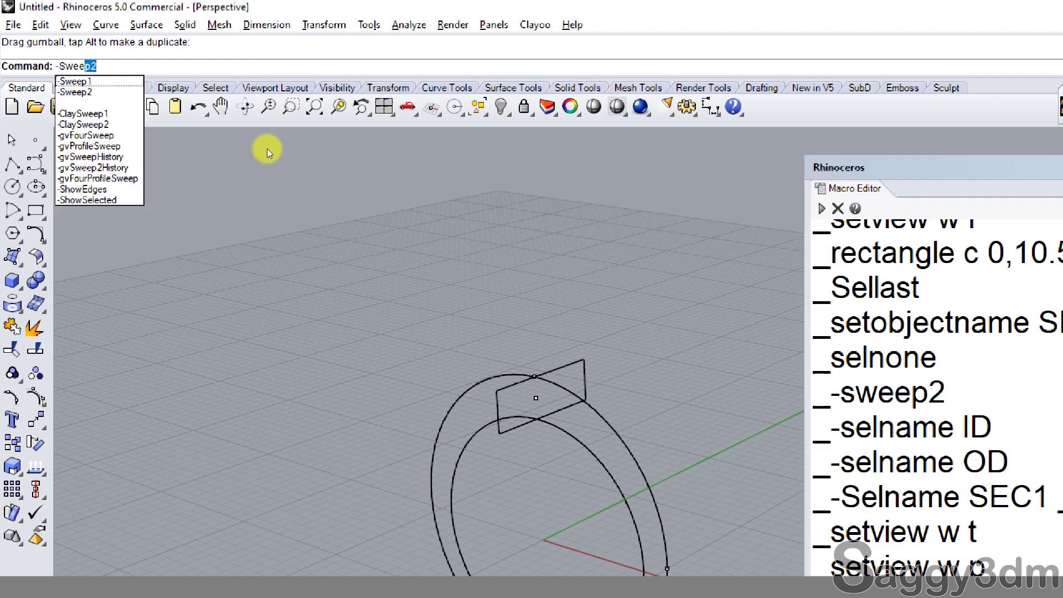
key("Return")
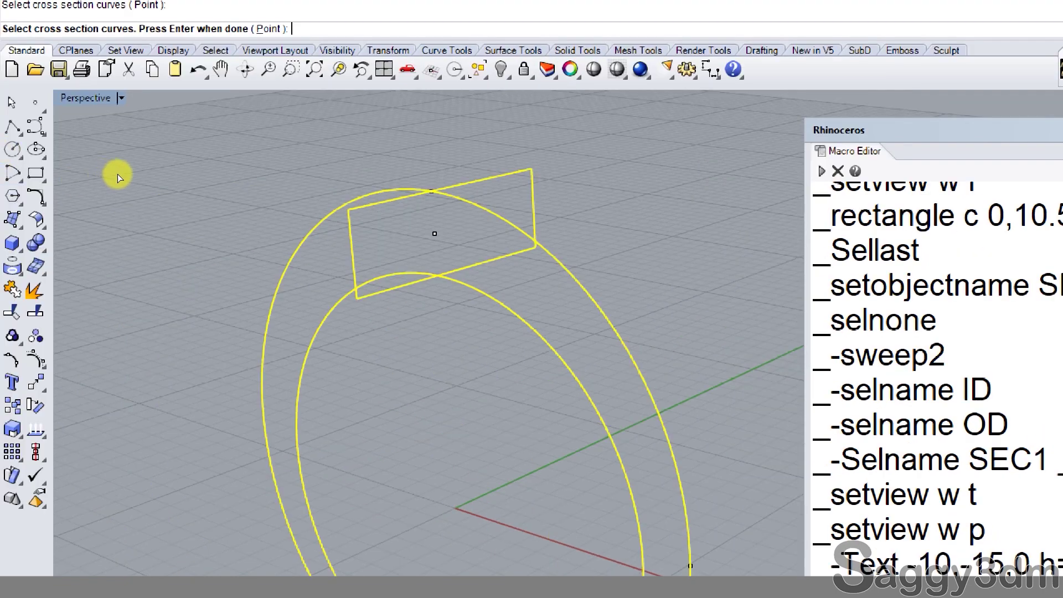
Step: Confirm the rectangle section and accept the sweep options to build the solid ring band
key("Return")
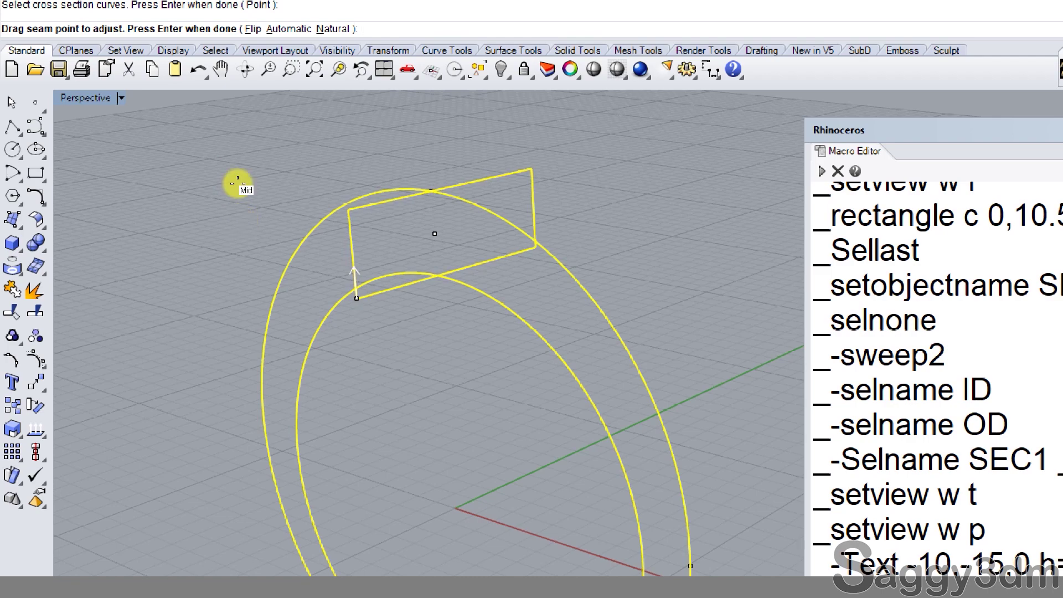
scroll(343, 183, "down", 3)
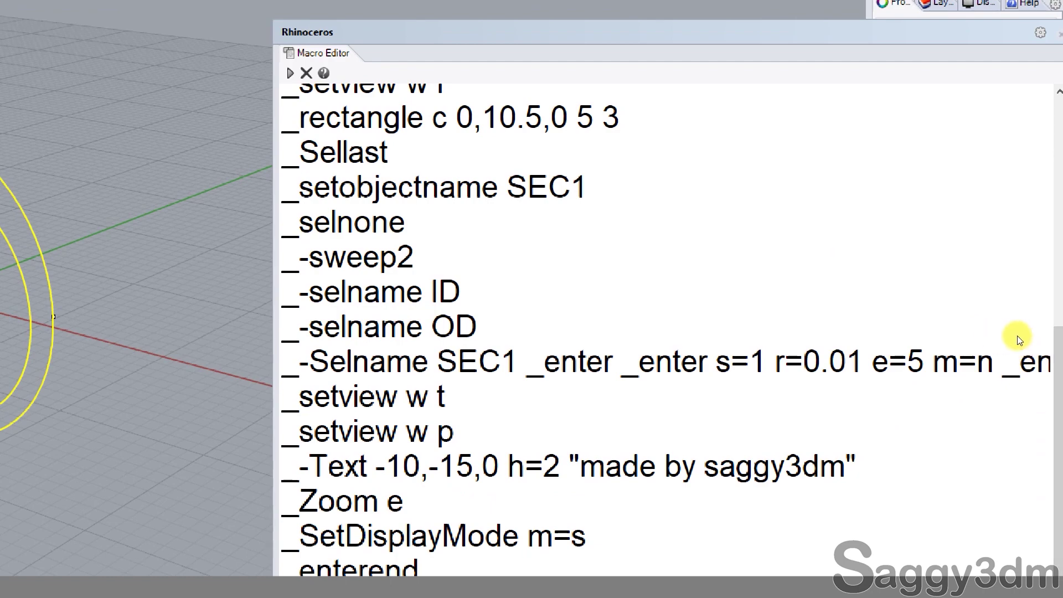
left_click_drag(933, 120, 819, 119)
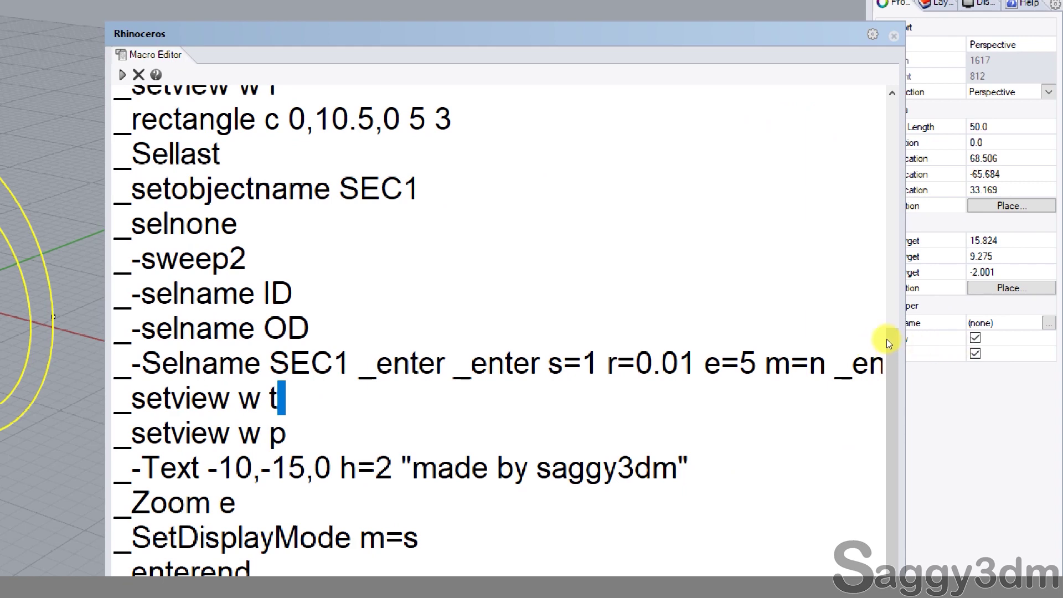
left_click_drag(790, 364, 1057, 354)
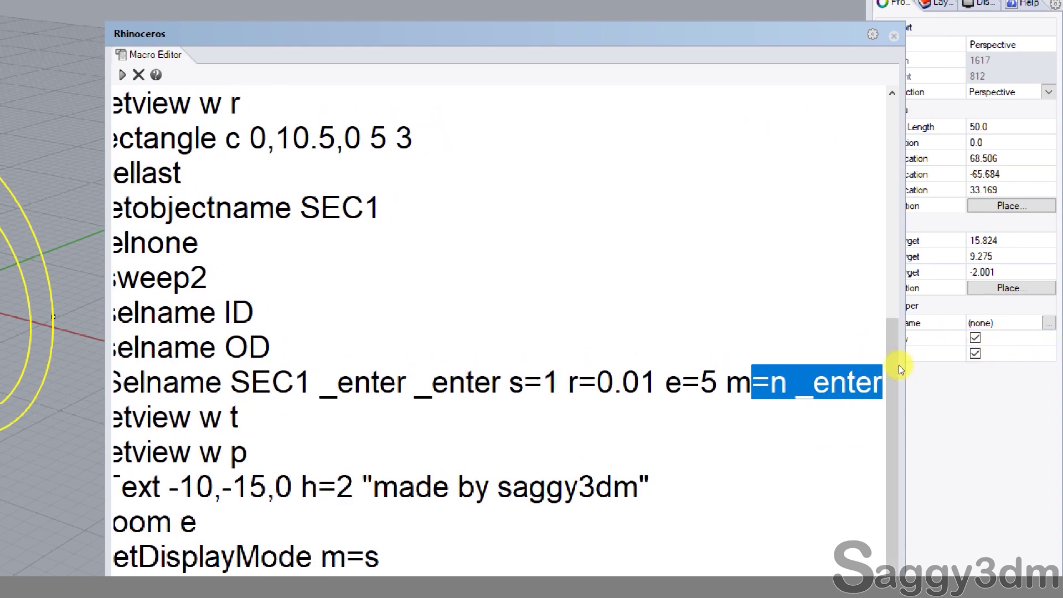
key("Down")
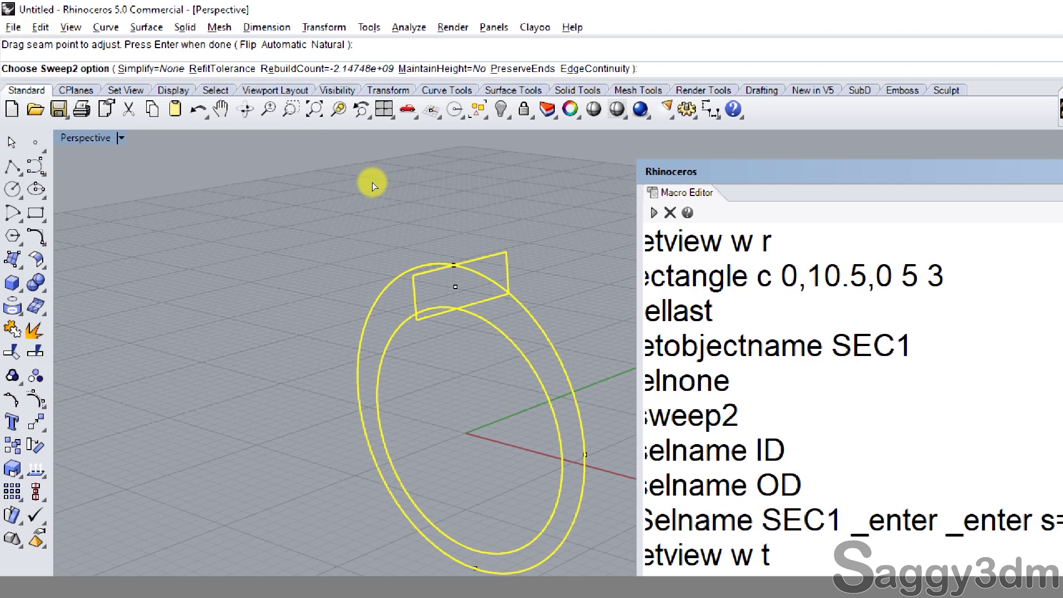
key("Return")
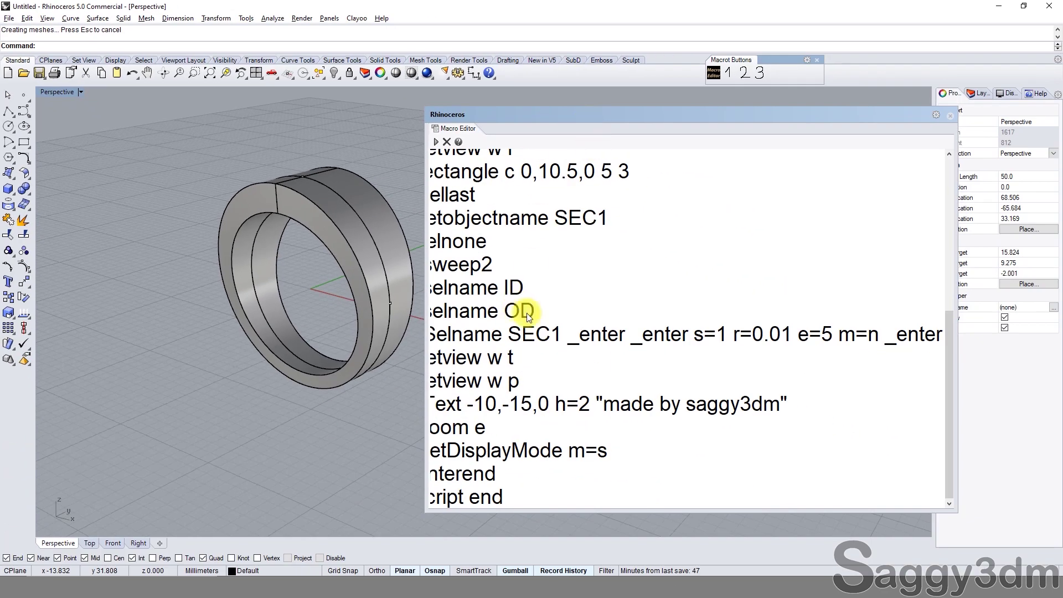
Step: Toggle between the four-viewport layout and the maximized Perspective view to check the ring
left_click_drag(593, 360, 358, 351)
left_click(567, 381)
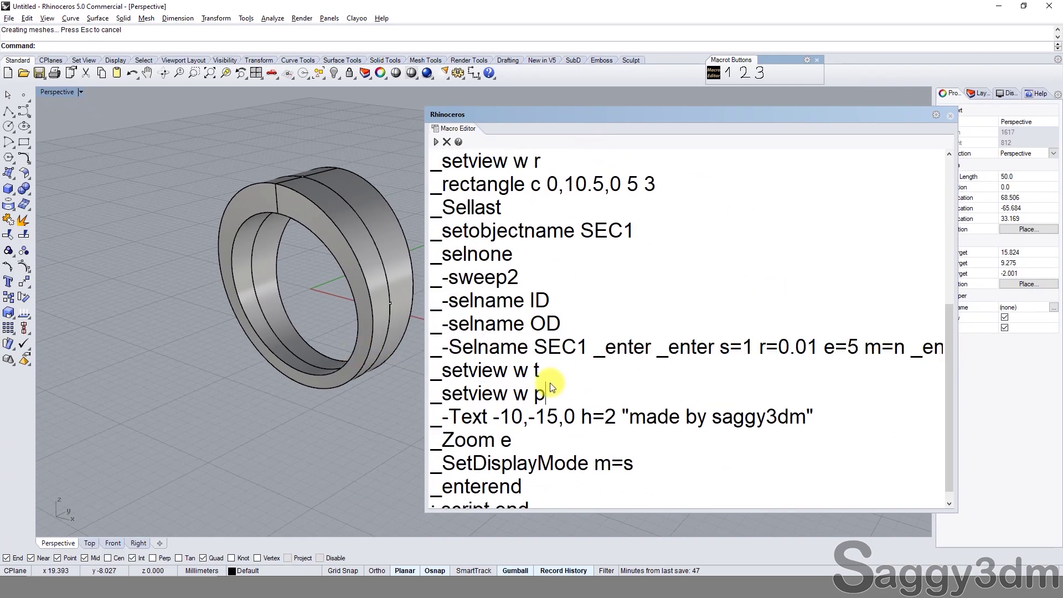
left_click_drag(600, 114, 798, 130)
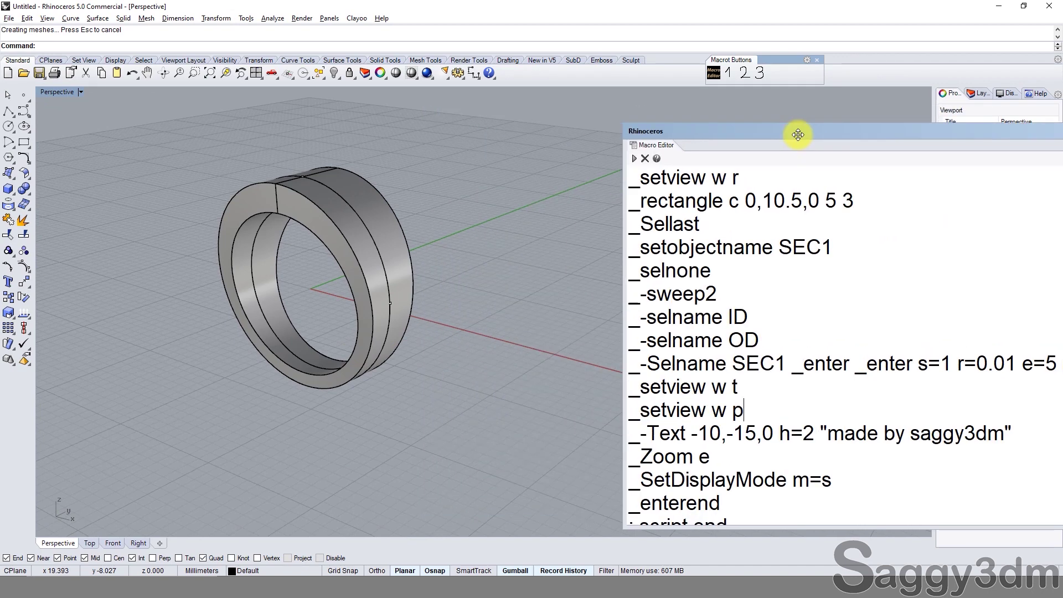
double_click(59, 92)
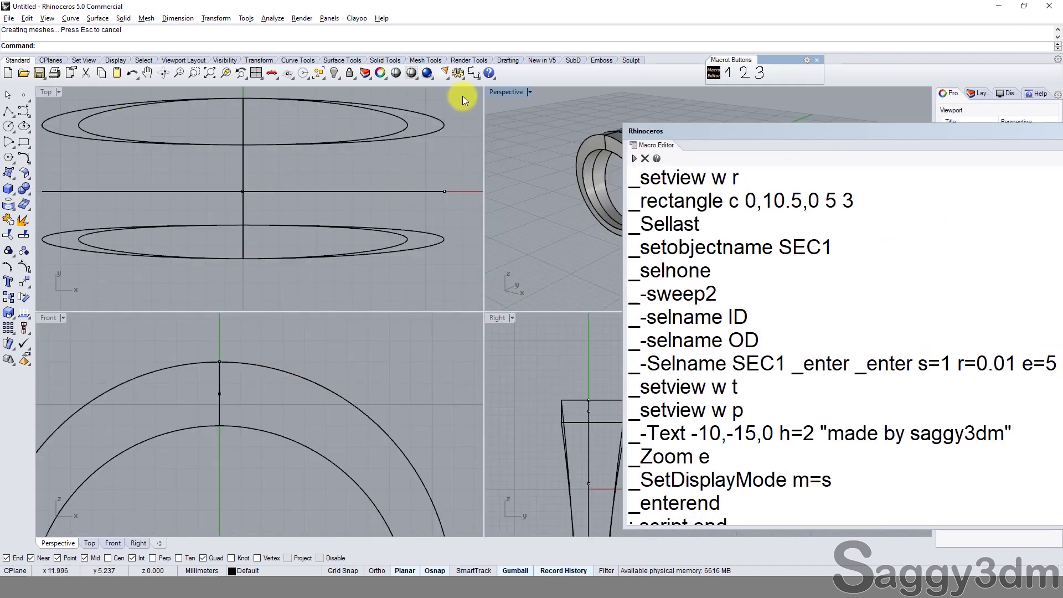
double_click(506, 95)
left_click(743, 398)
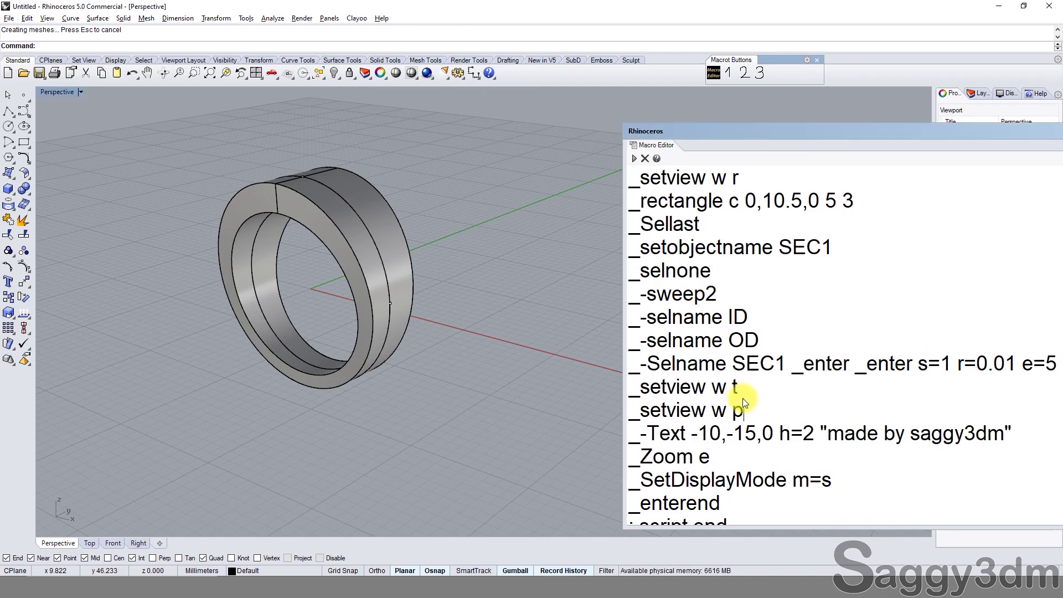
Step: Orbit around the ring to a new angle and start a Text label
mouse_move(343, 227)
right_mouse_down()
mouse_move(297, 258)
mouse_move(339, 277)
mouse_move(333, 257)
right_mouse_up()
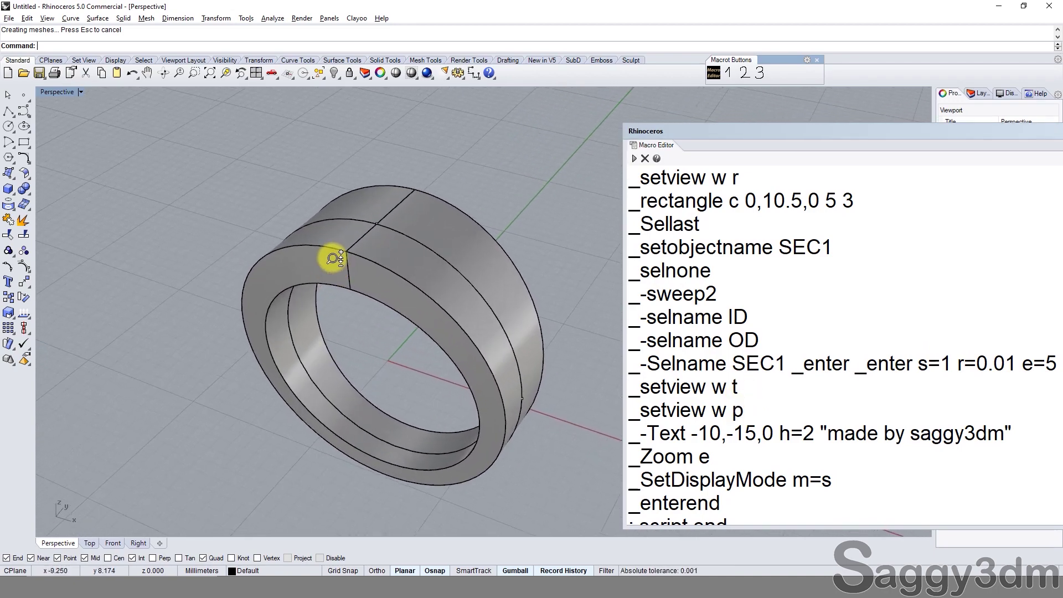
scroll(751, 401, "down", 1)
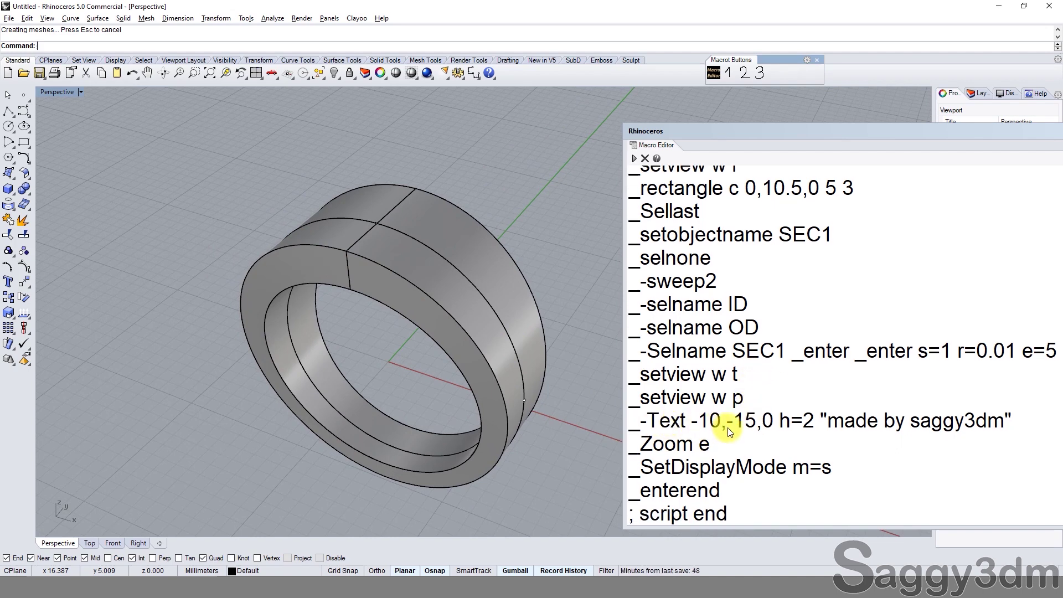
scroll(258, 435, "down", 3)
mouse_move(258, 436)
right_mouse_down()
mouse_move(267, 458)
mouse_move(337, 399)
right_mouse_up()
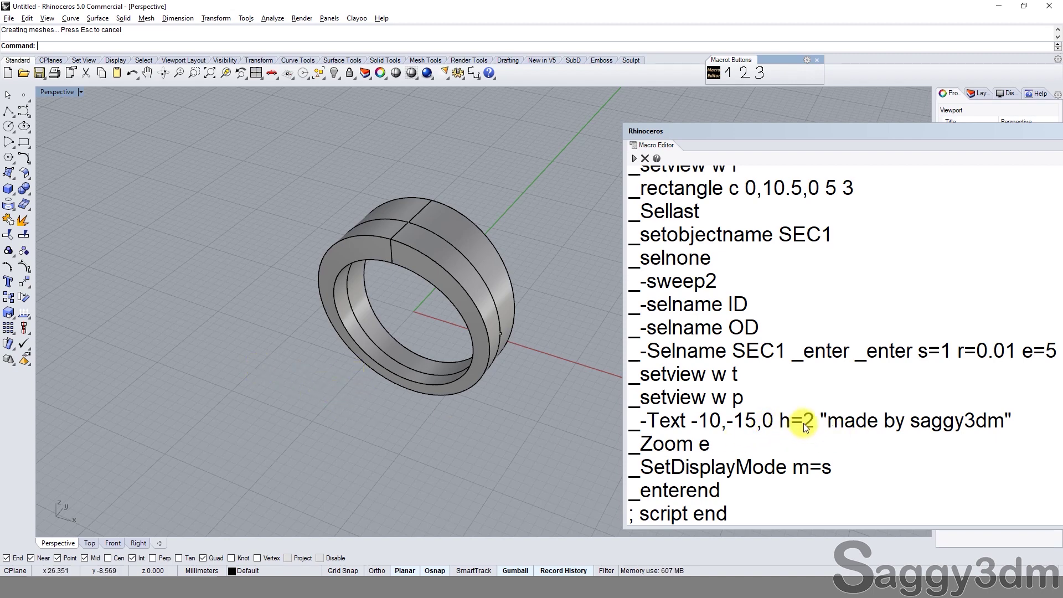
type("text")
key("Return")
left_click(223, 400)
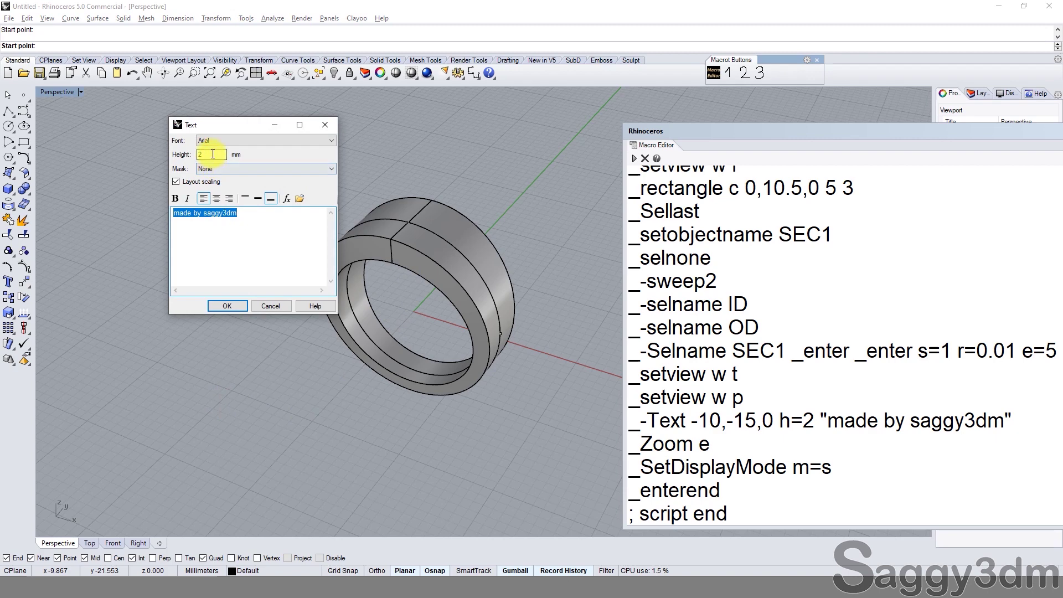
left_click(281, 304)
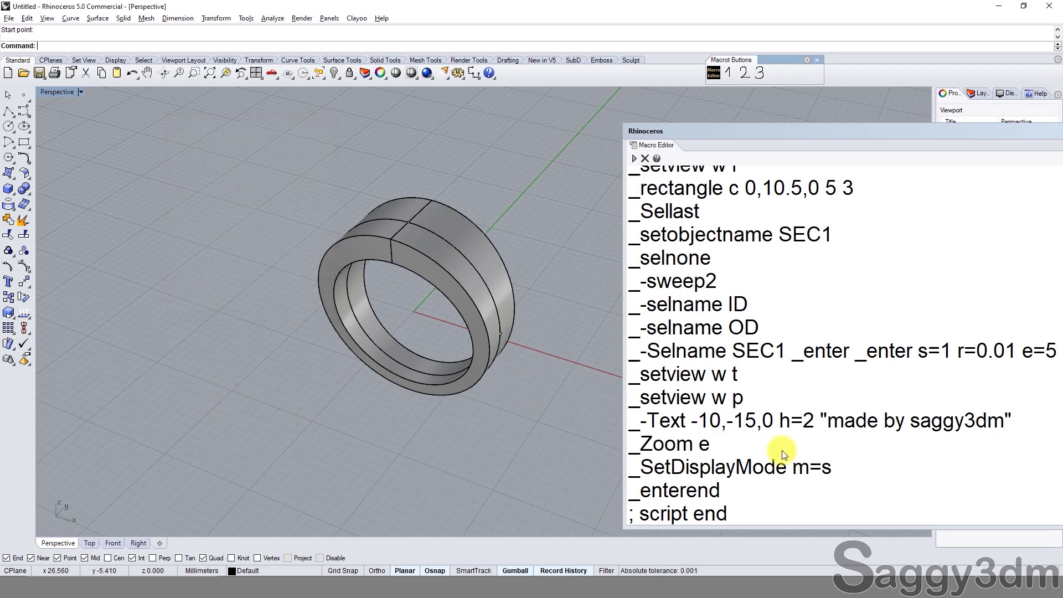
left_click(648, 418)
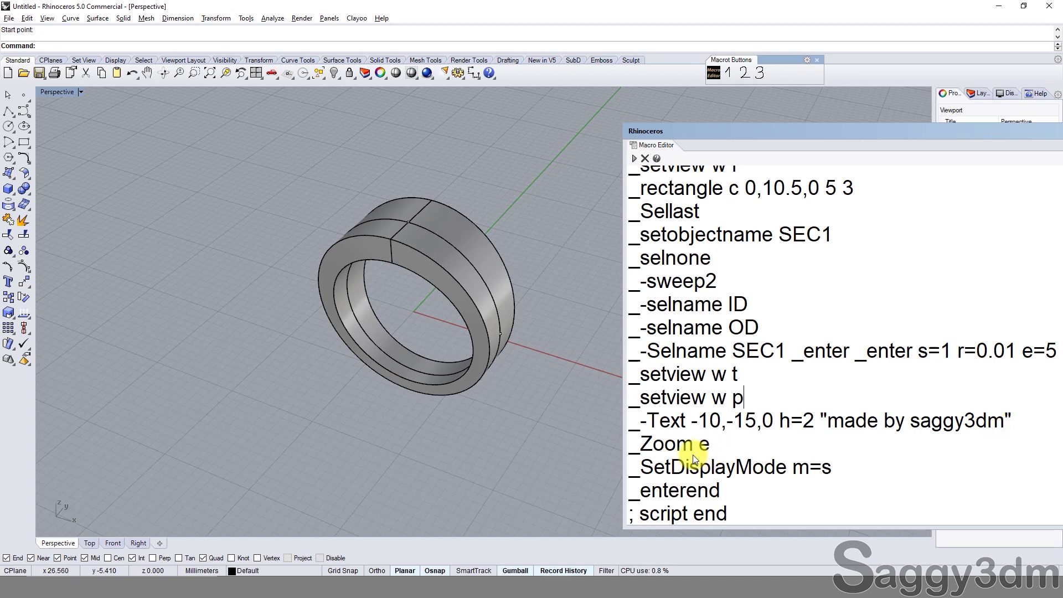
left_click(400, 441)
key("ctrl+w")
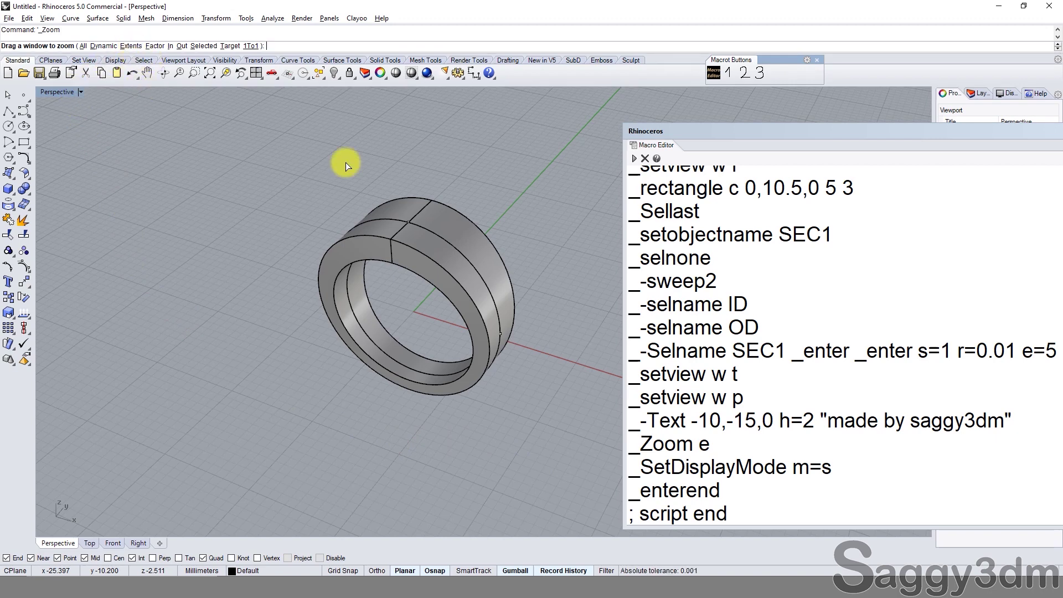
left_click(747, 403)
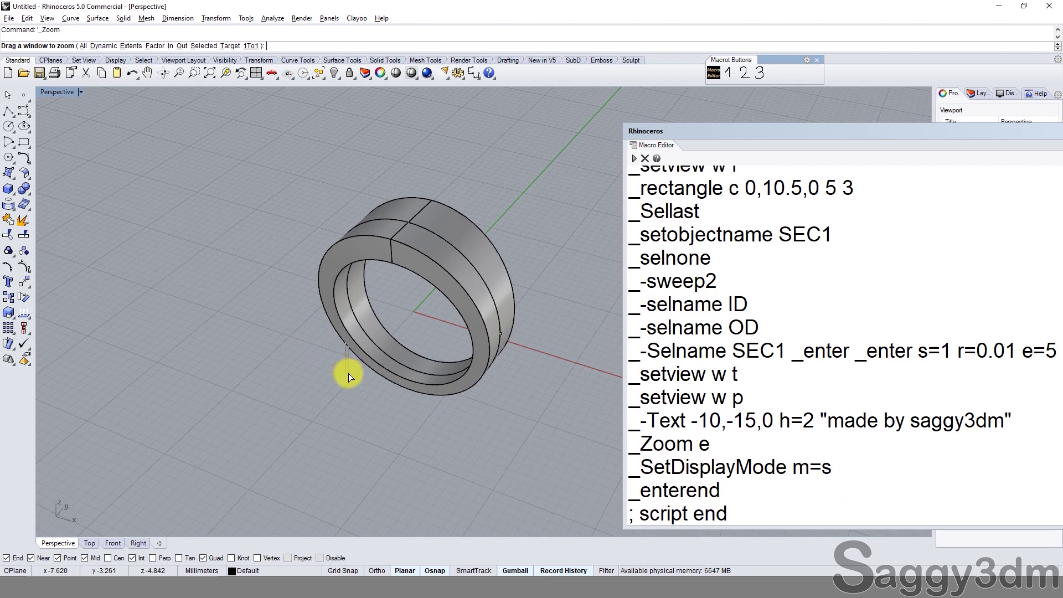
key("Escape")
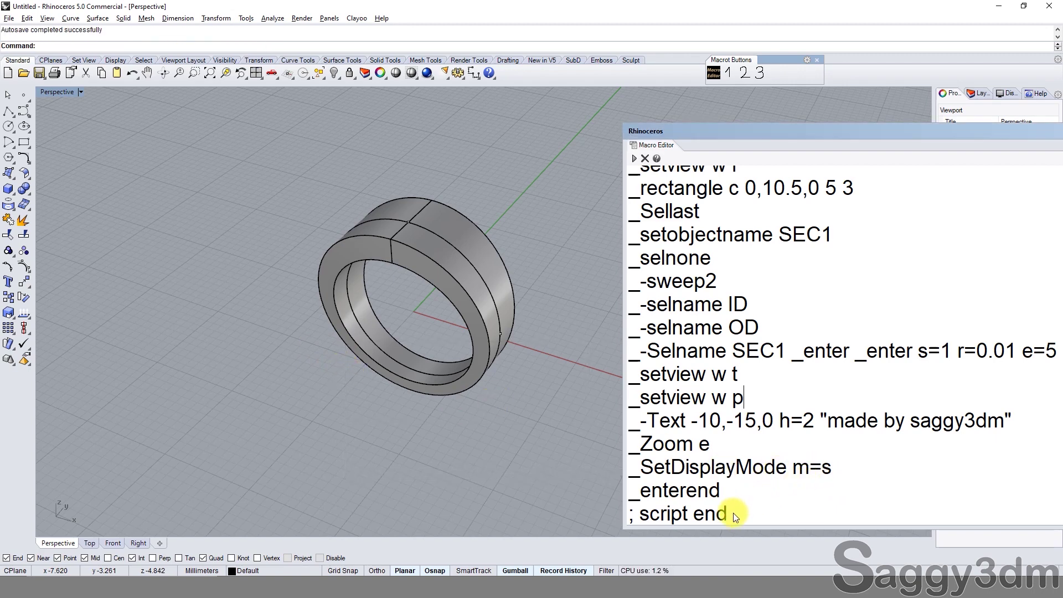
left_click_drag(663, 497, 640, 496)
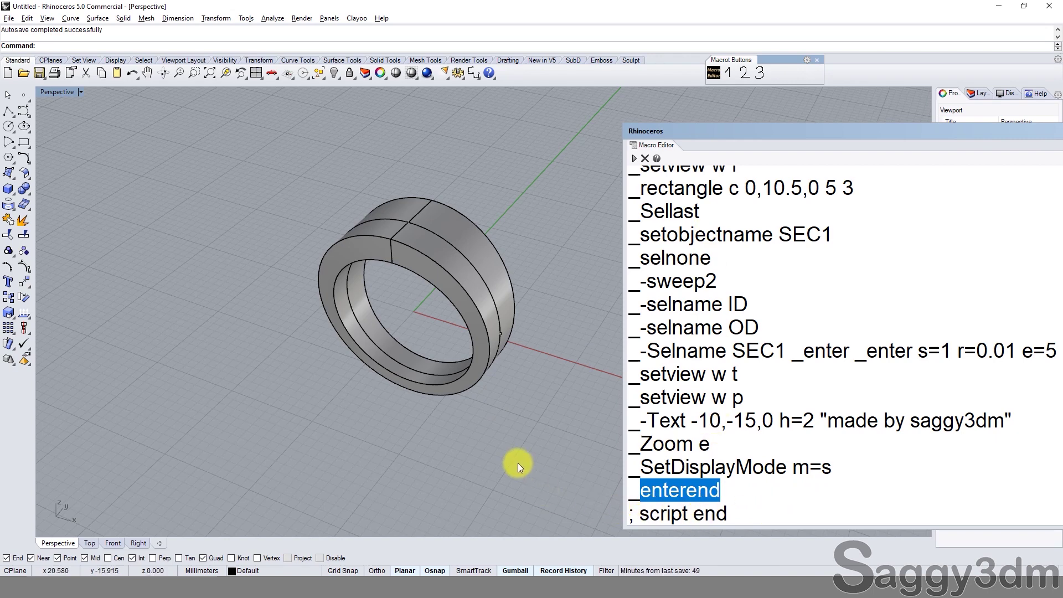
left_click(637, 514)
left_click_drag(636, 514, 620, 516)
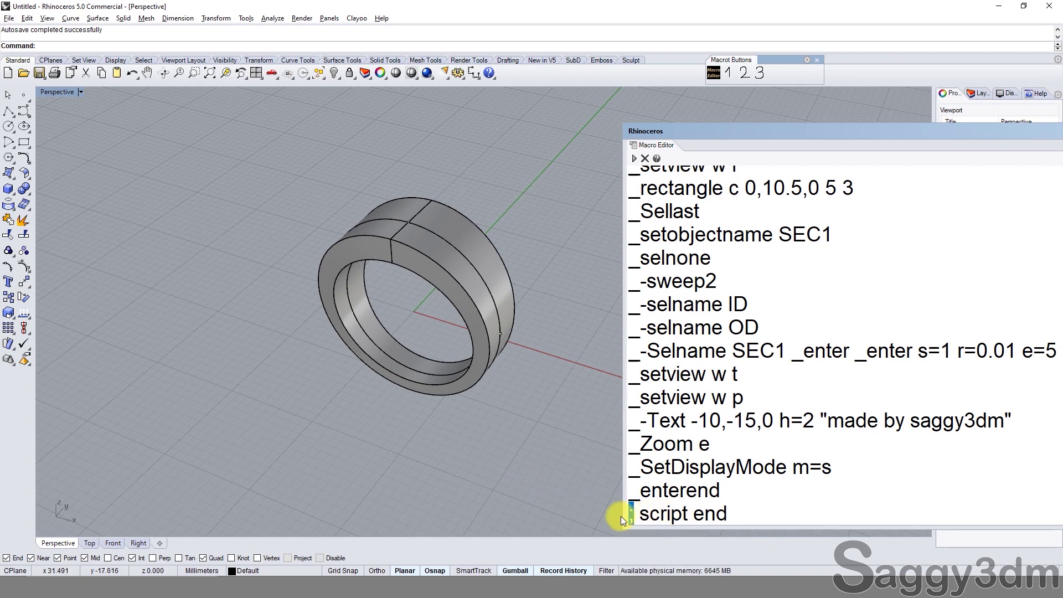
key("ctrl+a")
key("Delete")
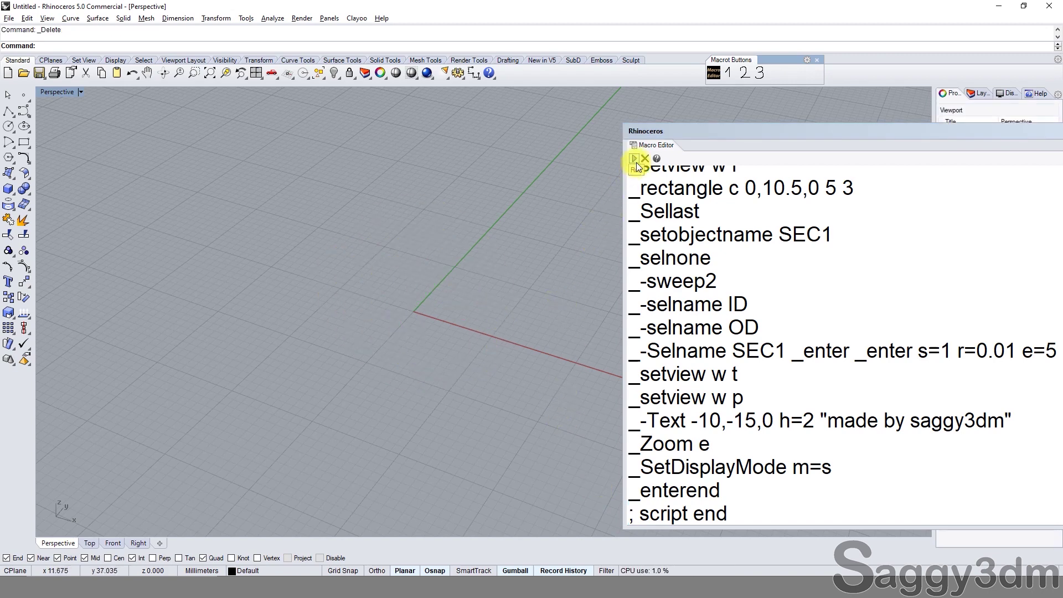
Step: Start a new unsaved model from the Small Objects - Millimeters template with Perspective maximized
scroll(357, 180, "down", 2)
left_click(8, 72)
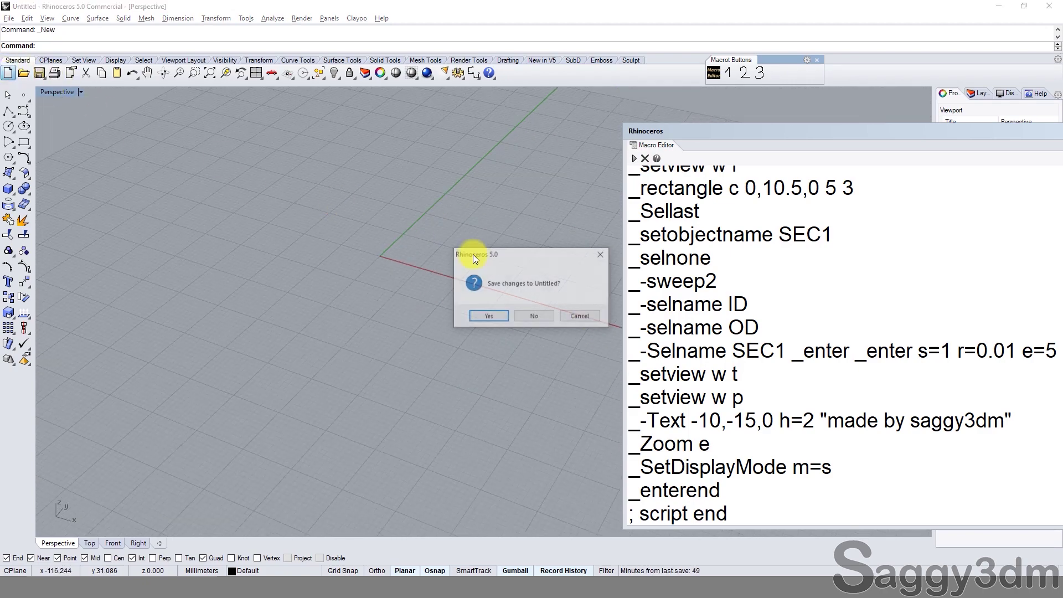
left_click(534, 320)
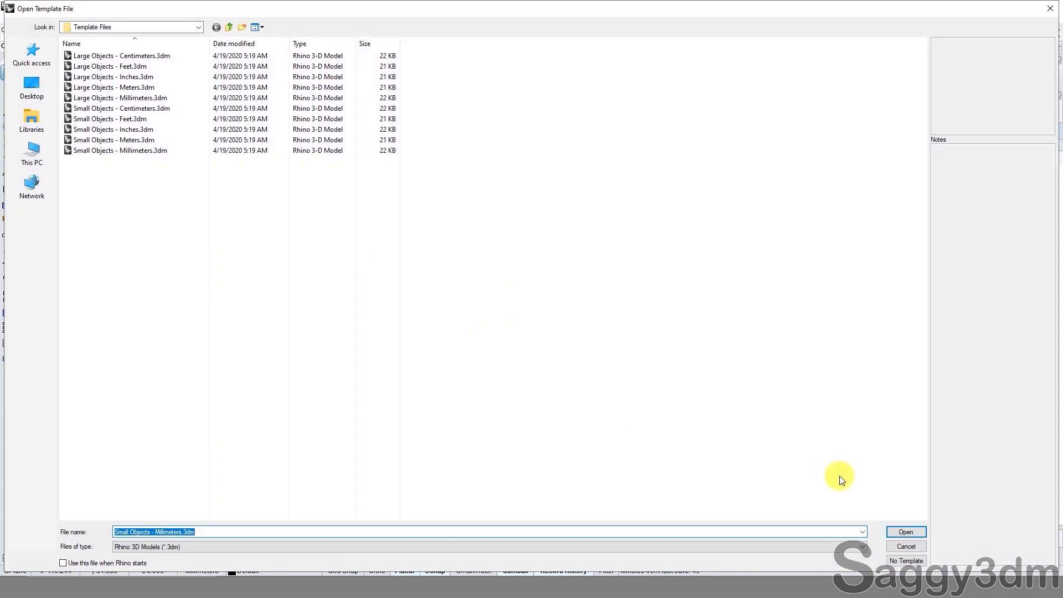
left_click(904, 531)
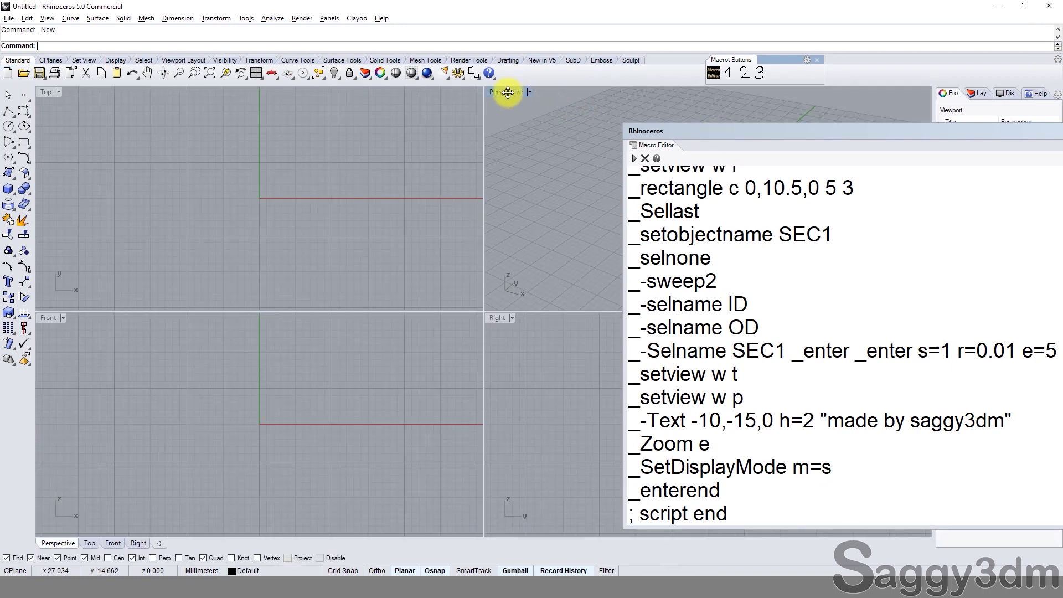
double_click(508, 92)
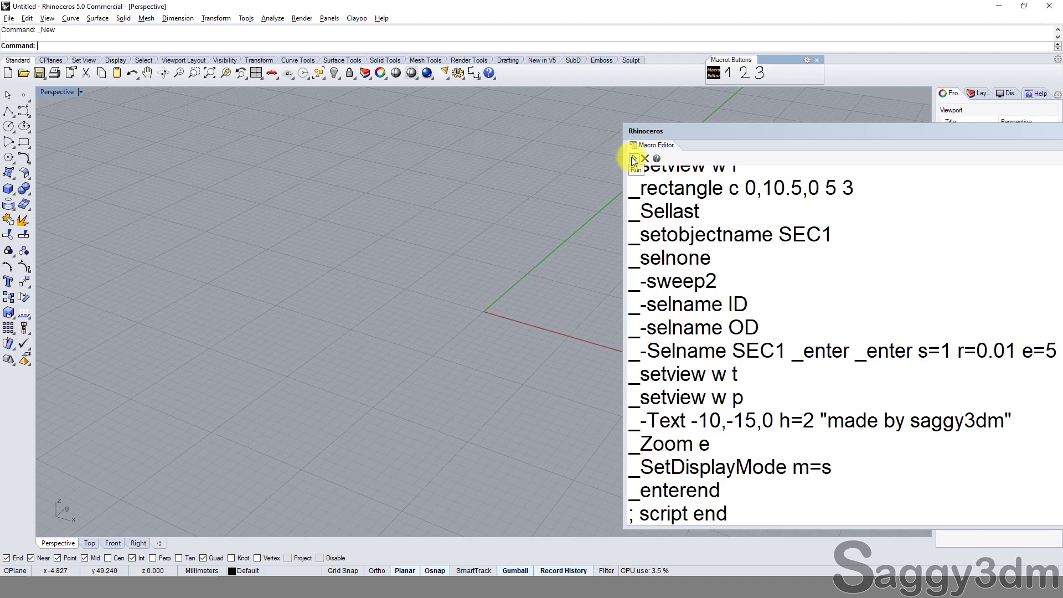
Step: Close the Macro Editor, orbit the macro-built ring, and select the ring and text
left_click(780, 194)
scroll(763, 232, "up", 4)
scroll(763, 231, "up", 1)
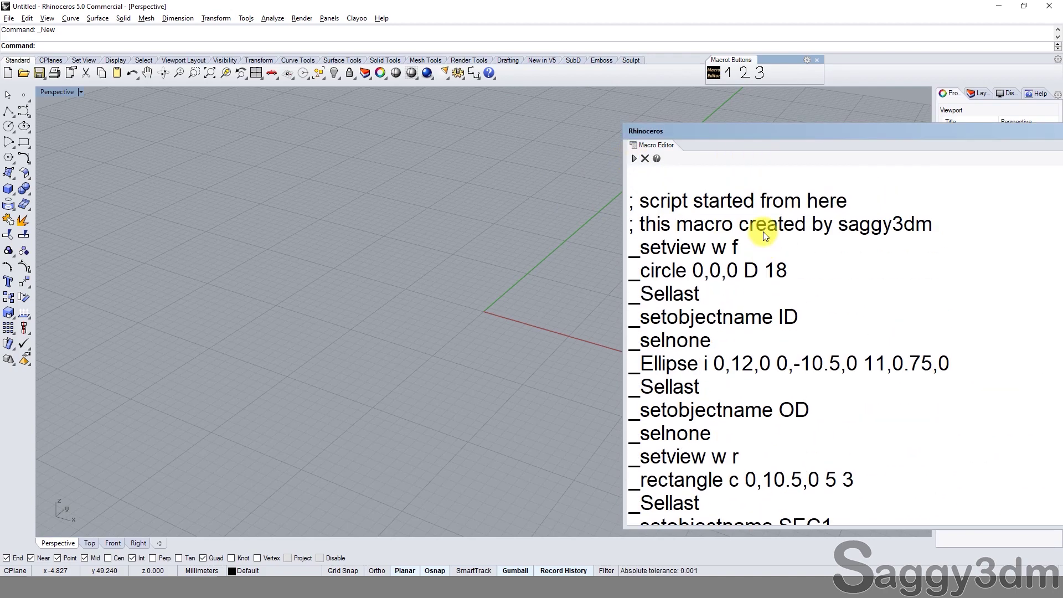
left_click_drag(818, 137, 448, 137)
left_click(781, 131)
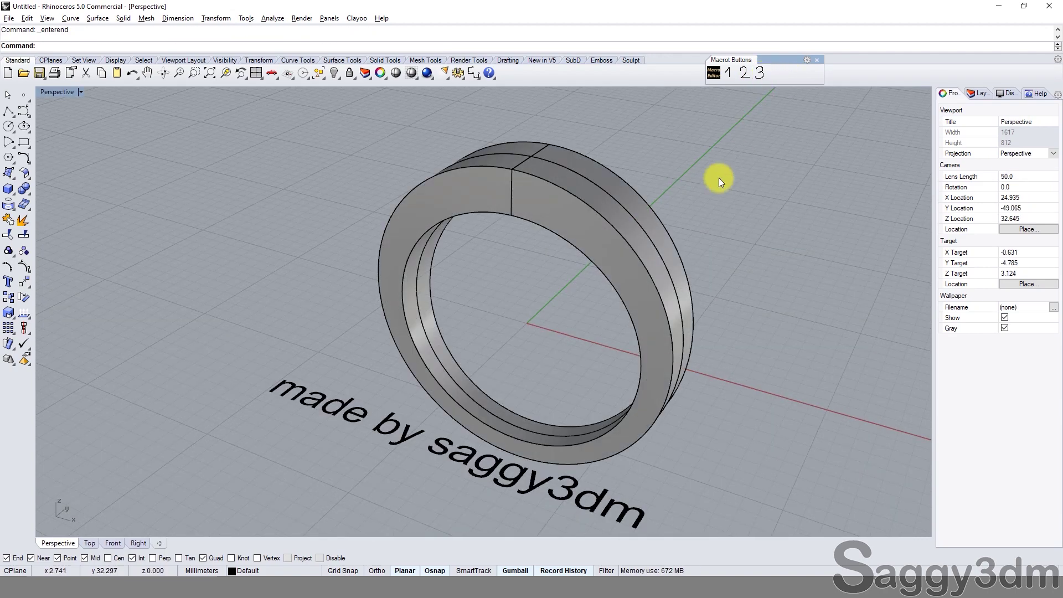
right_click_drag(716, 173, 557, 168)
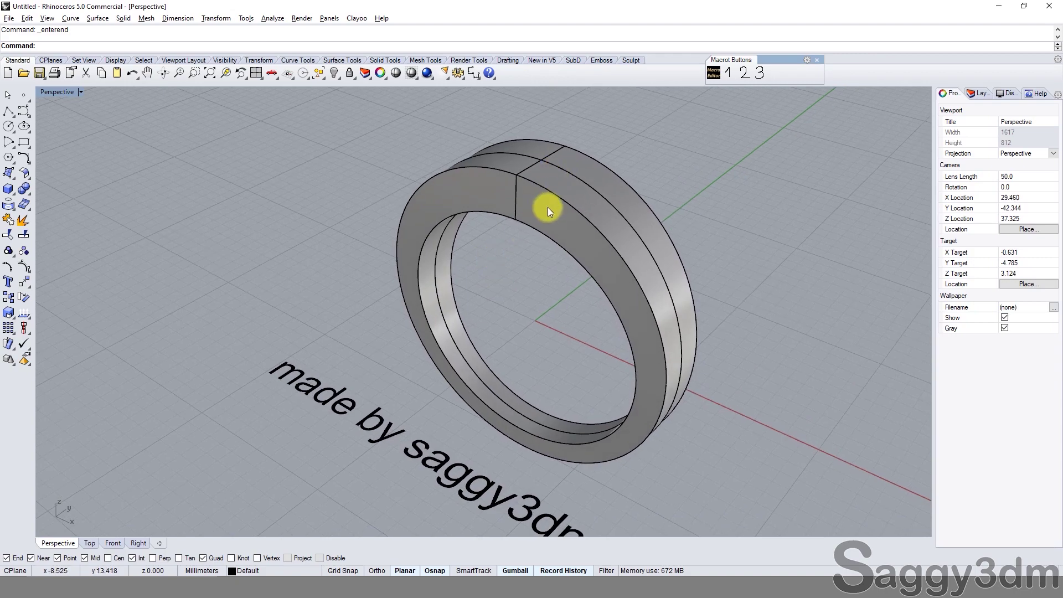
key("ctrl+a")
Step: Delete the ring and text, then change button 3's rectangle from '5 3' to '7 3'
key("Delete")
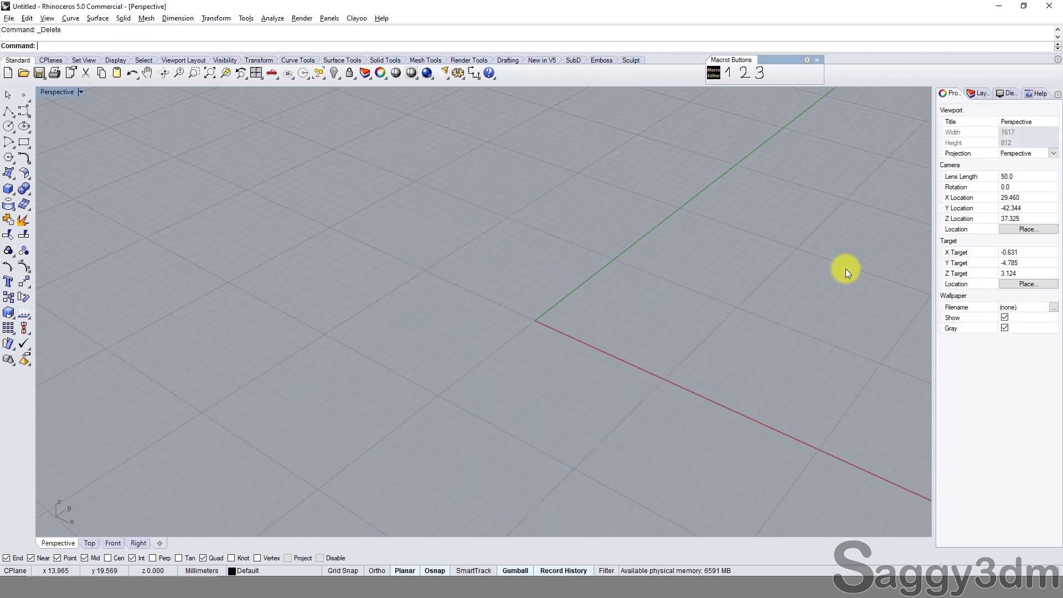
right_click(762, 77, "shift")
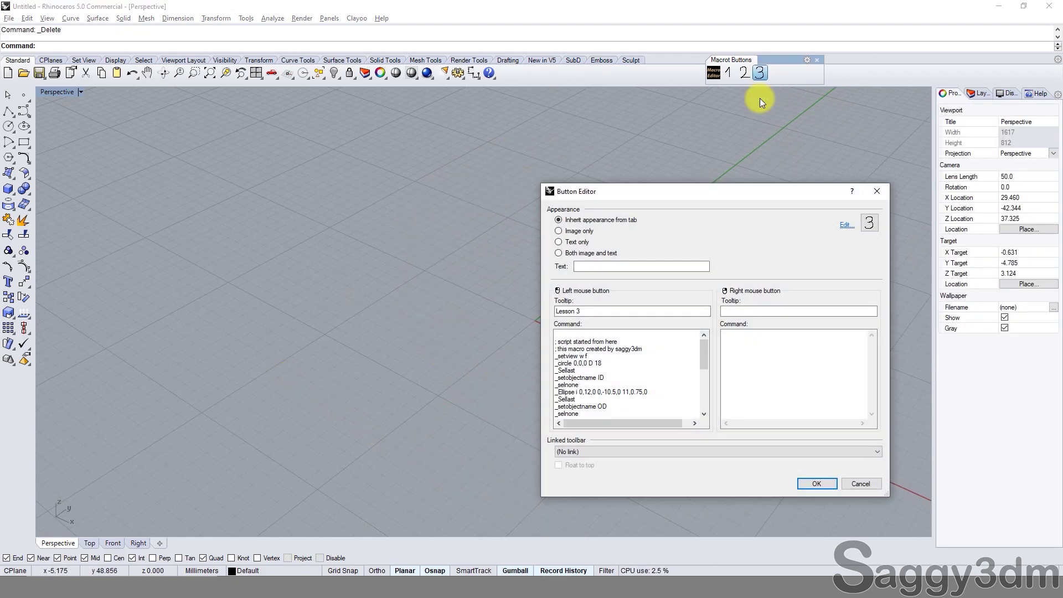
left_click(641, 382)
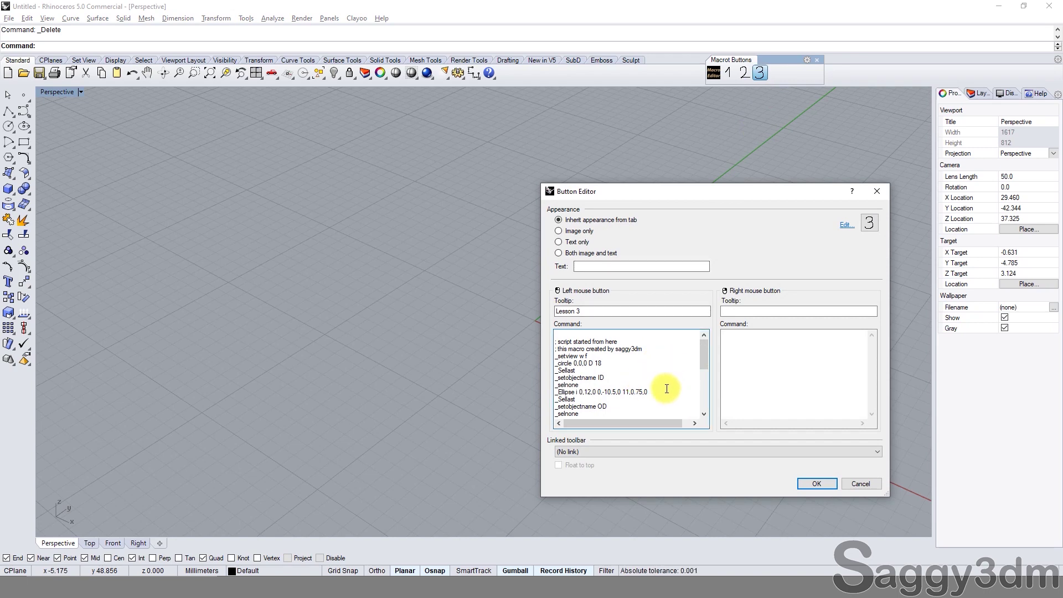
scroll(654, 382, "down", 2)
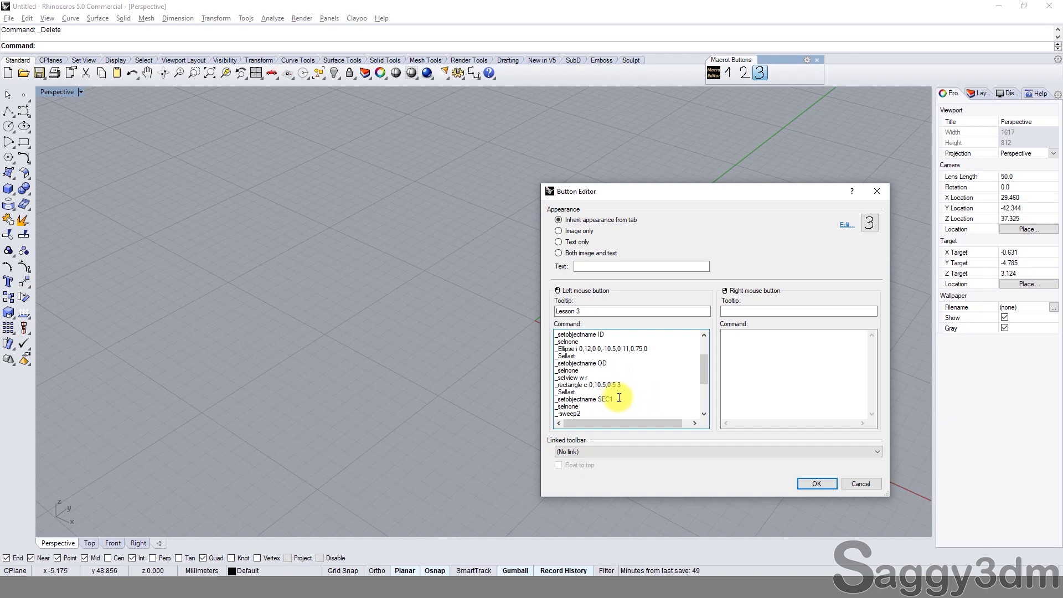
left_click_drag(630, 349, 648, 349)
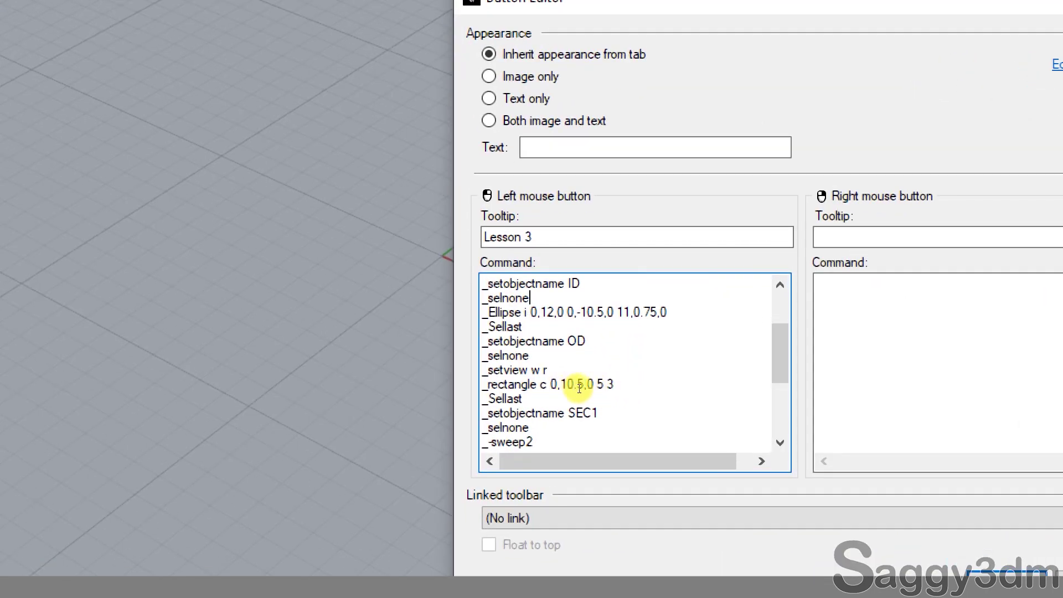
key("shift+Left")
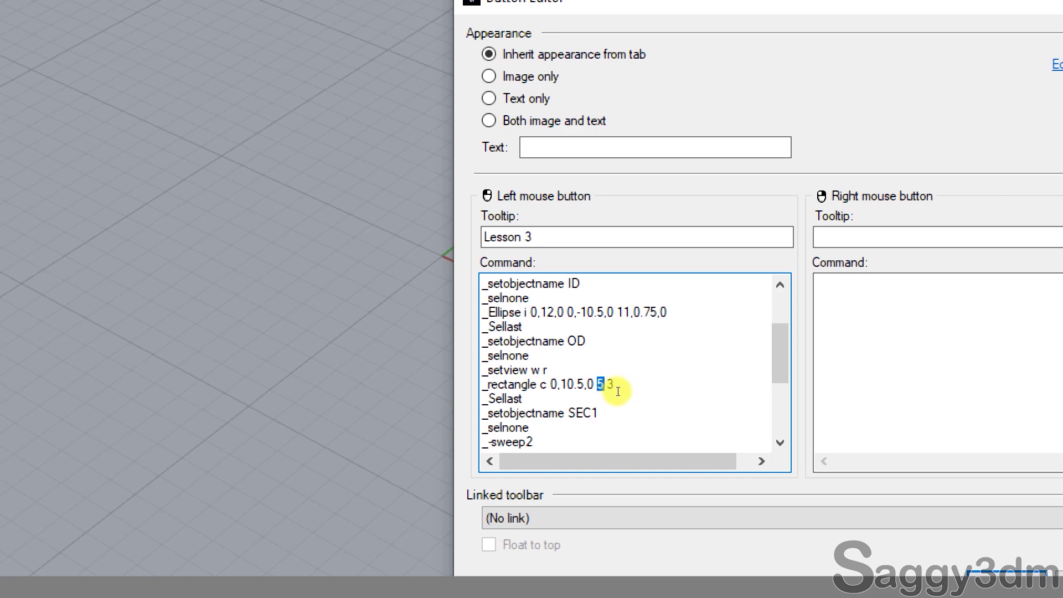
type("7")
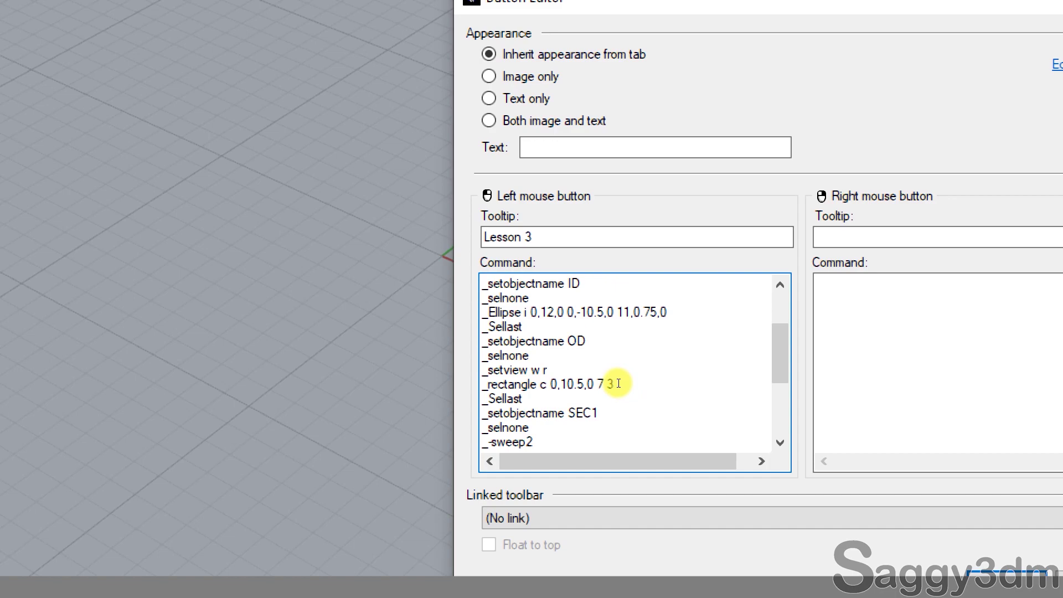
key("Return")
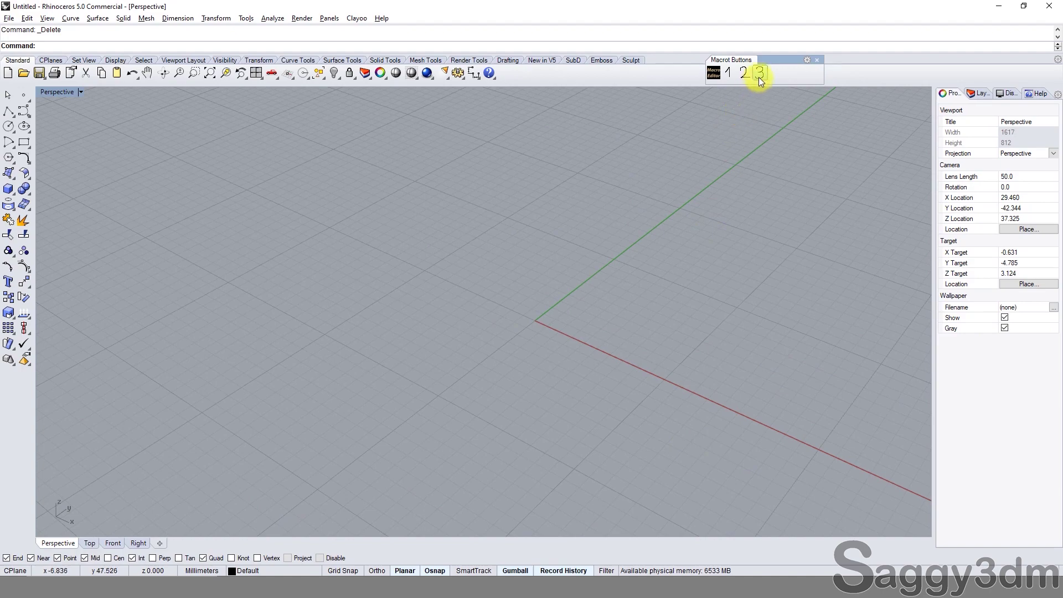
Step: Rebuild the ring with macro button 3 and dimension its profile top at 7.00
left_click(759, 78)
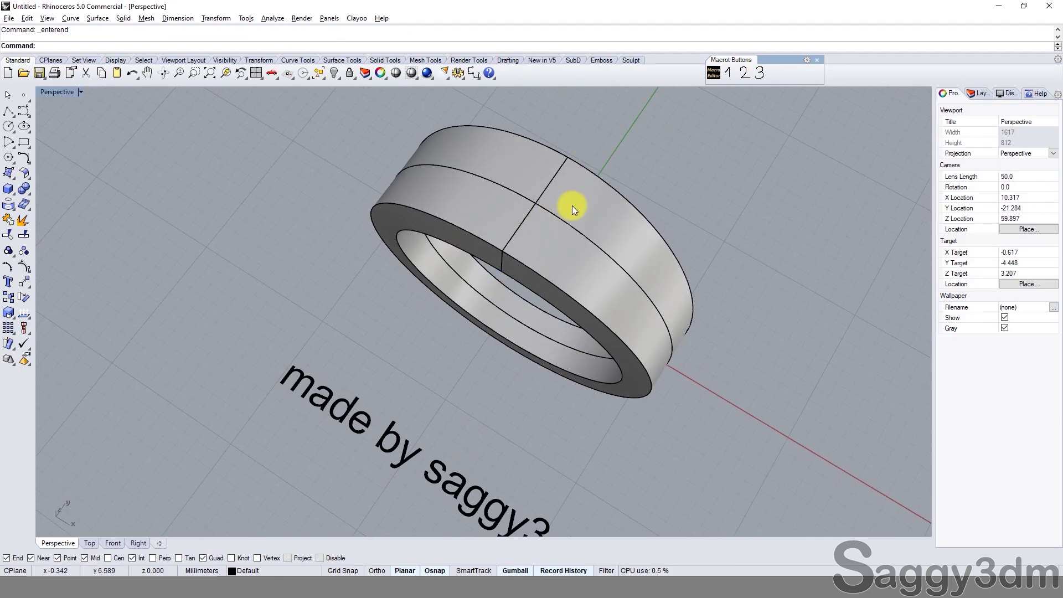
mouse_move(556, 208)
right_mouse_down()
mouse_move(409, 157)
mouse_move(470, 177)
right_mouse_up()
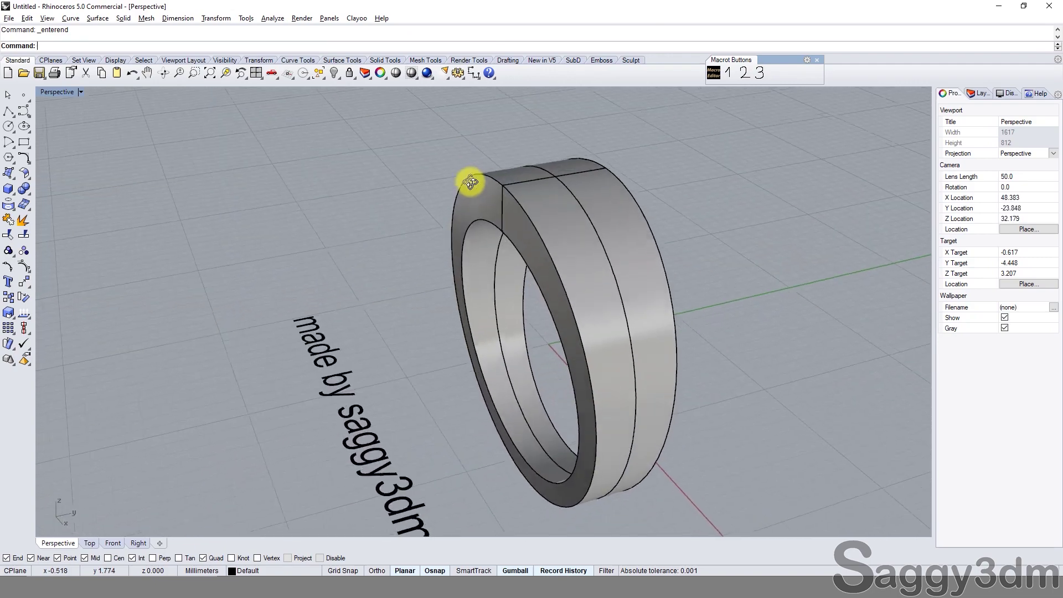
left_click(476, 74)
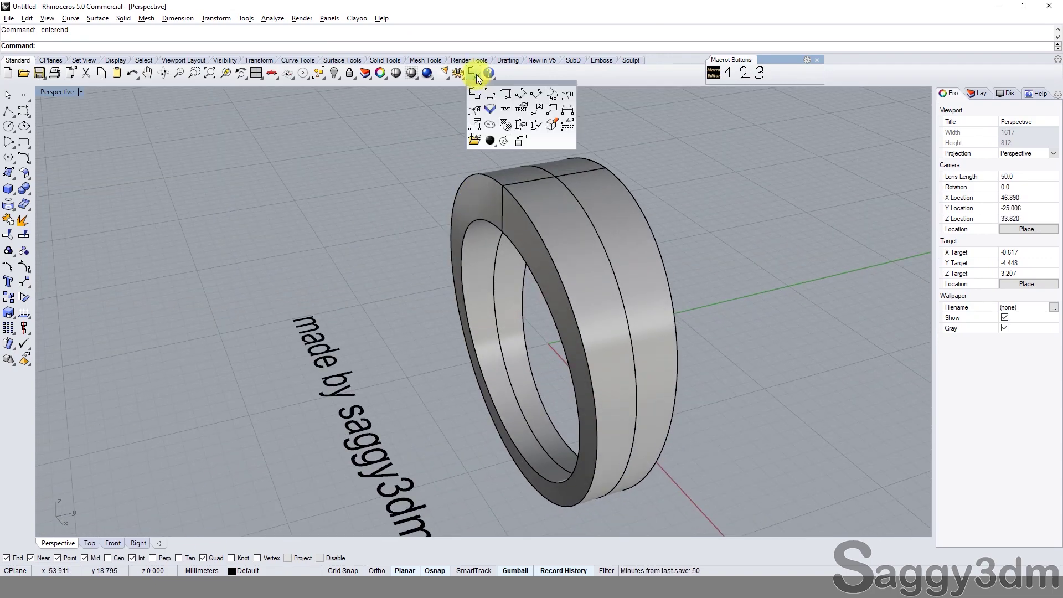
left_click(477, 95)
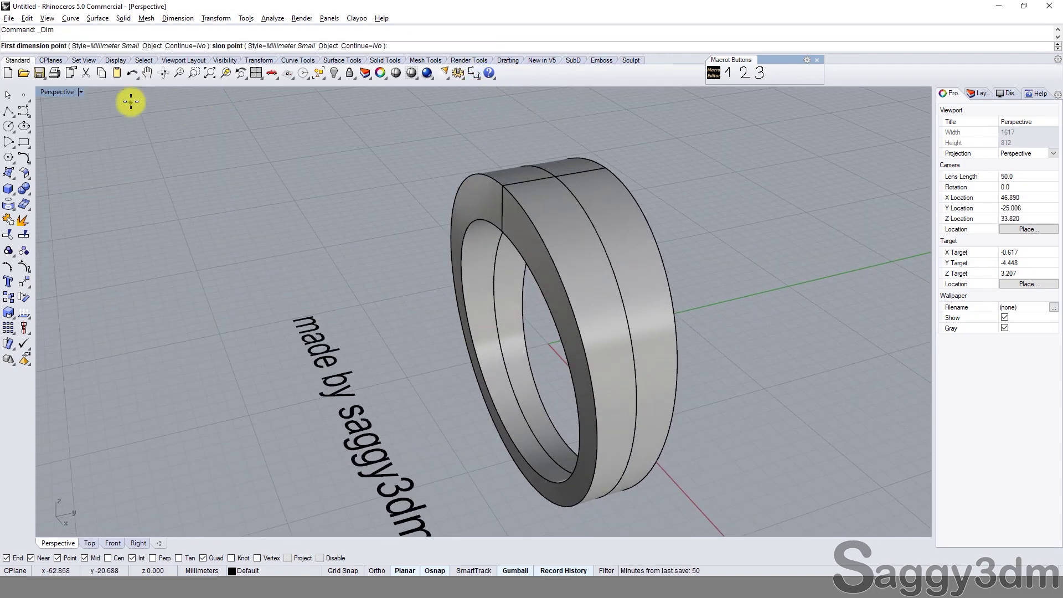
double_click(67, 92)
left_click(685, 331)
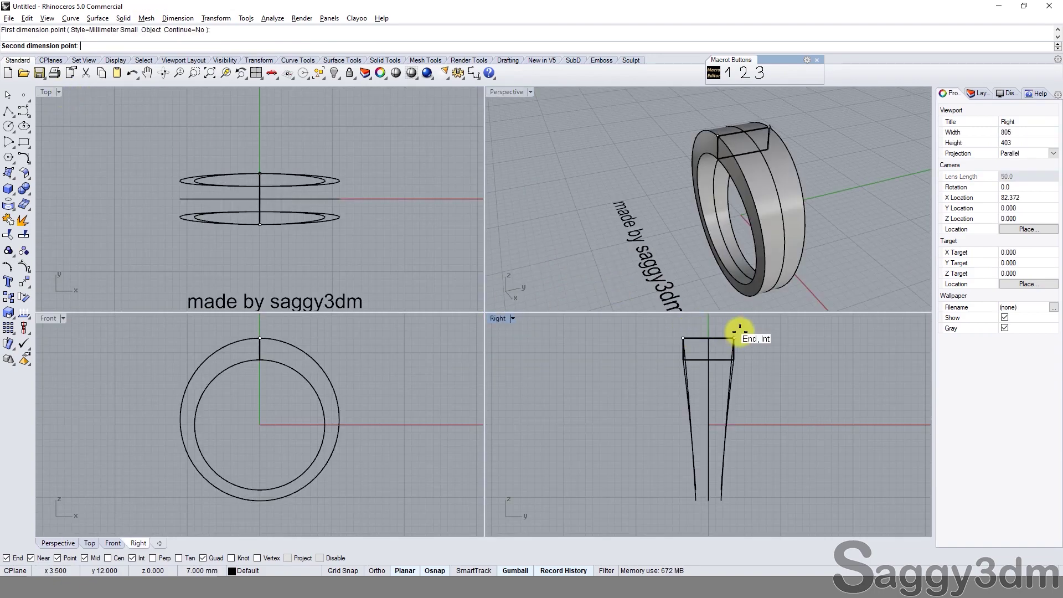
left_click(734, 338)
right_click_drag(743, 332, 737, 377)
left_click(743, 373)
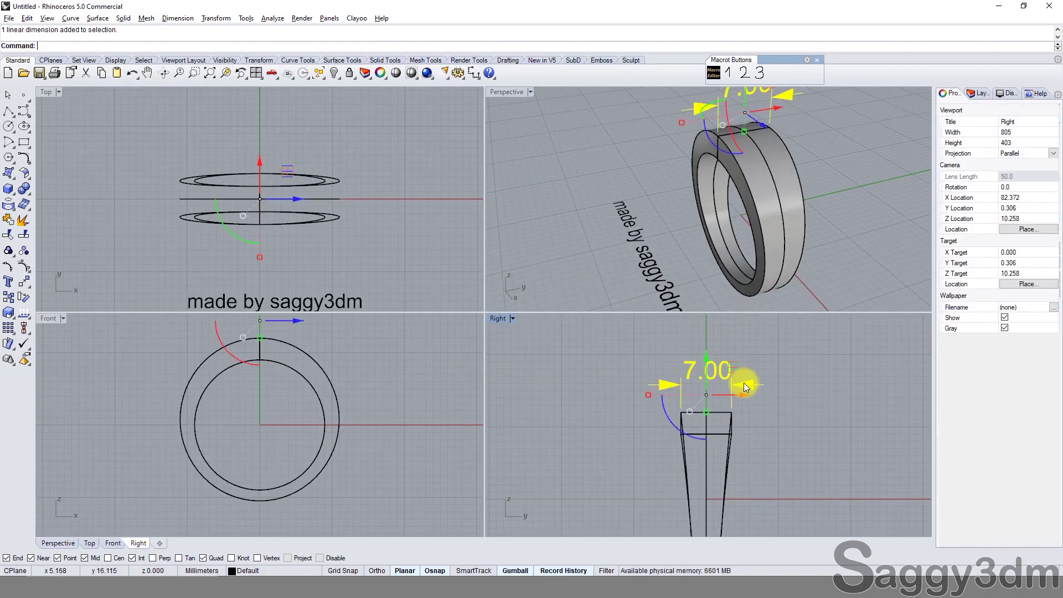
Step: Undo the width dimension and maximize the Perspective view again
key("ctrl+z")
key("ctrl+z")
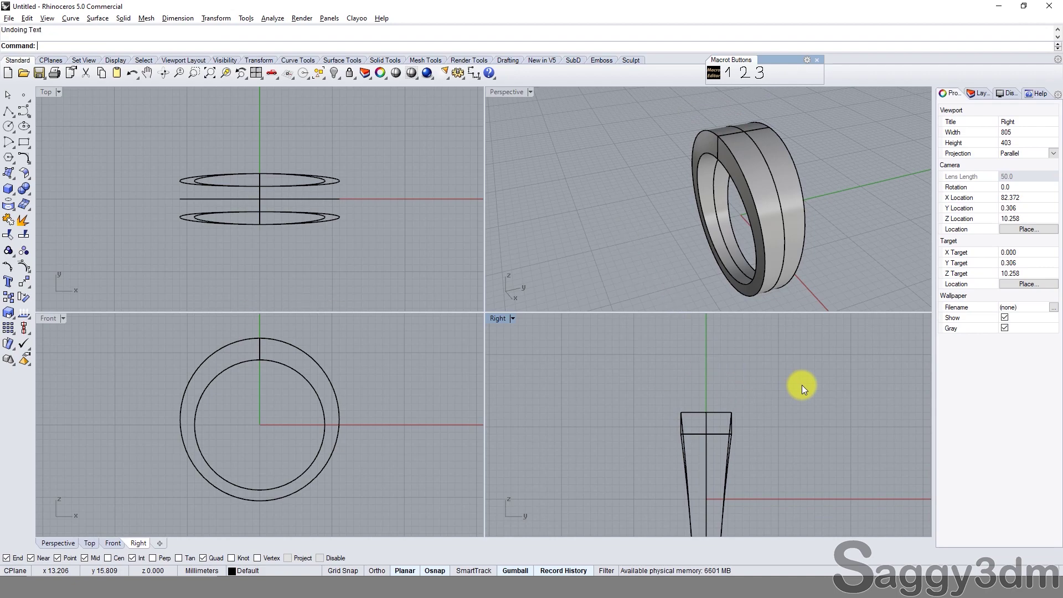
left_click(503, 97)
double_click(503, 95)
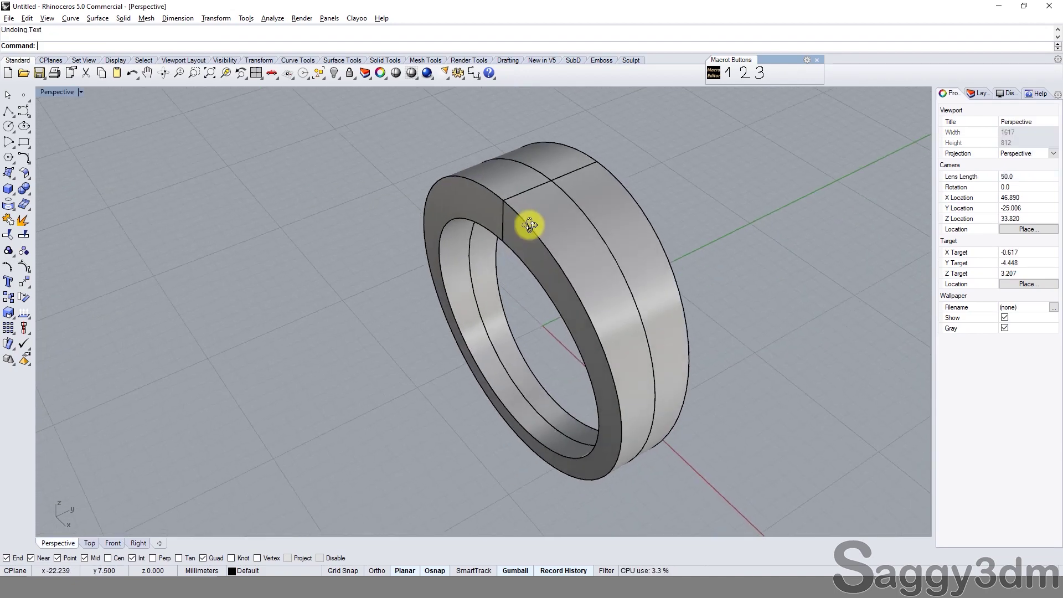